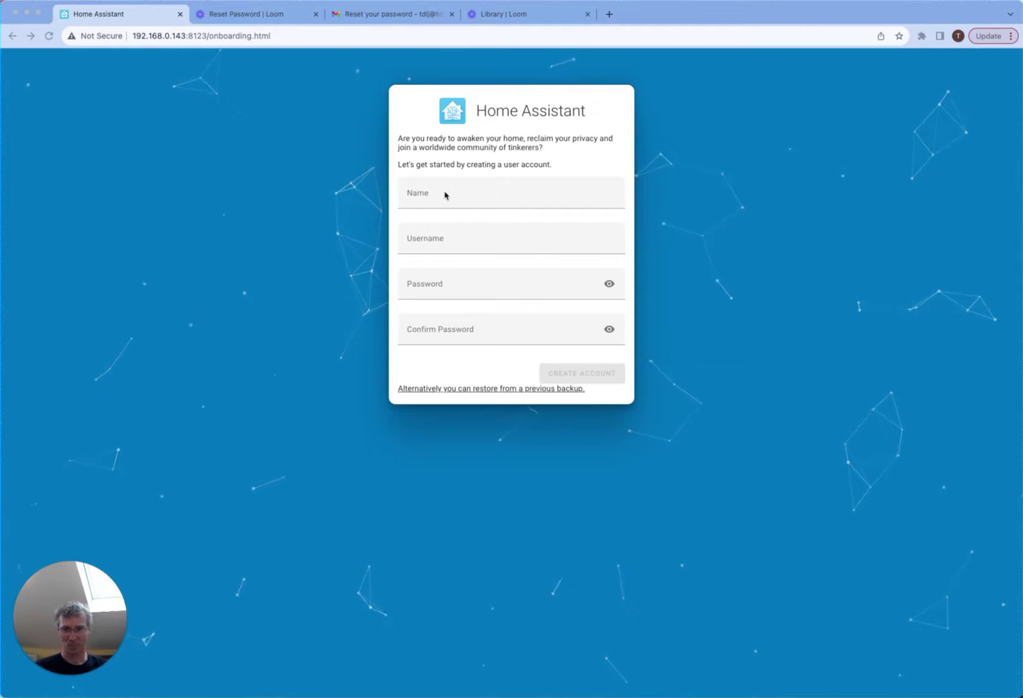
- Enter the new user's name, username and password, then retype the password to confirm it
click(446, 195)
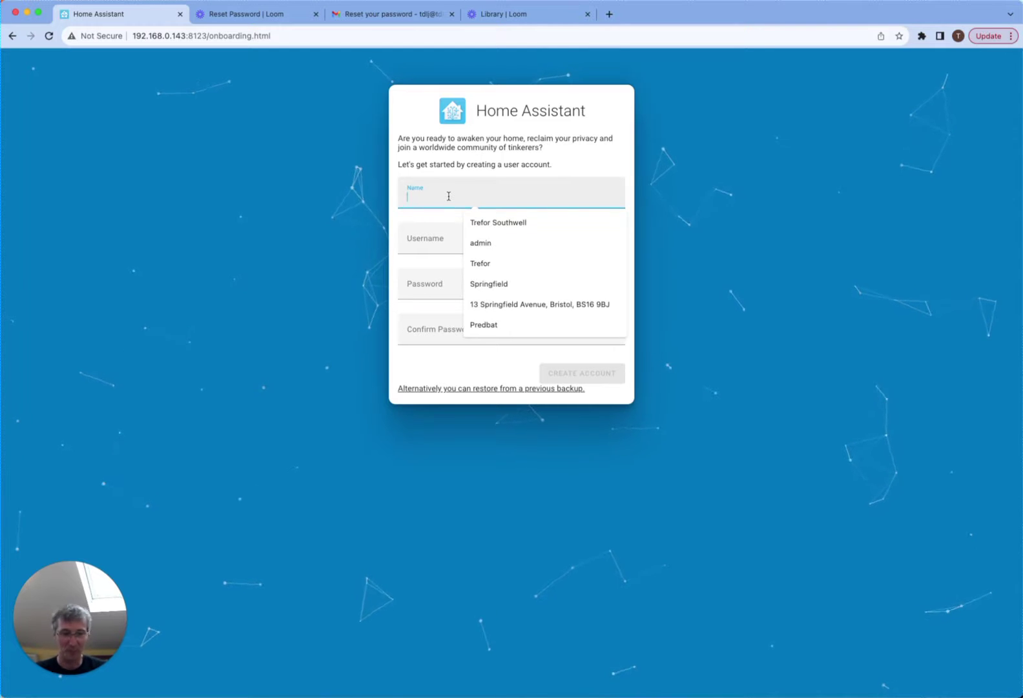
text(T)
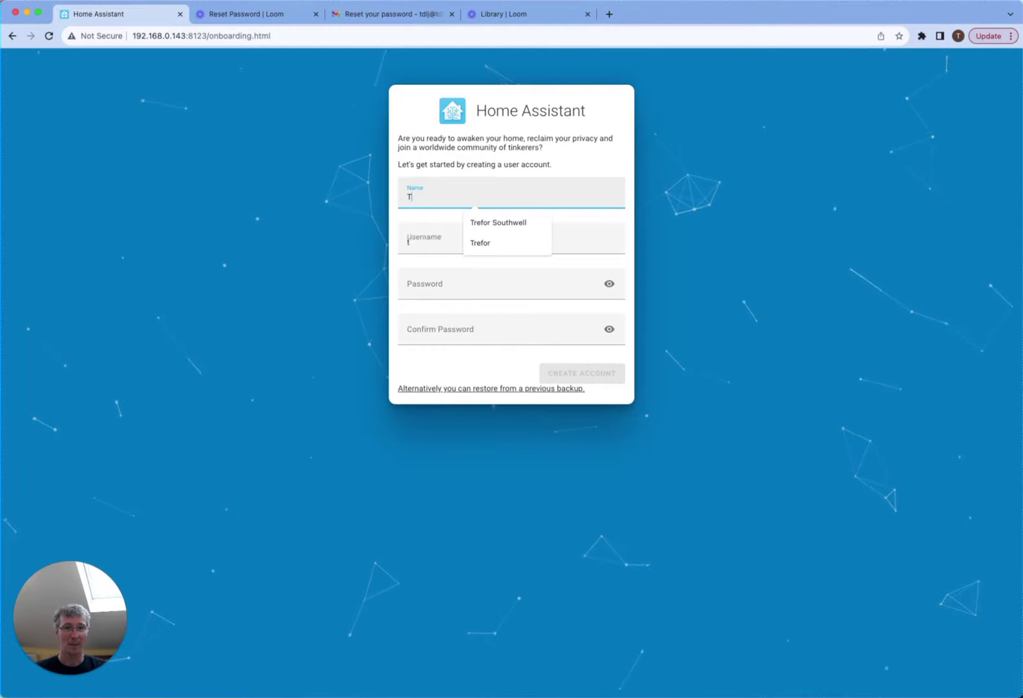
text(refor)
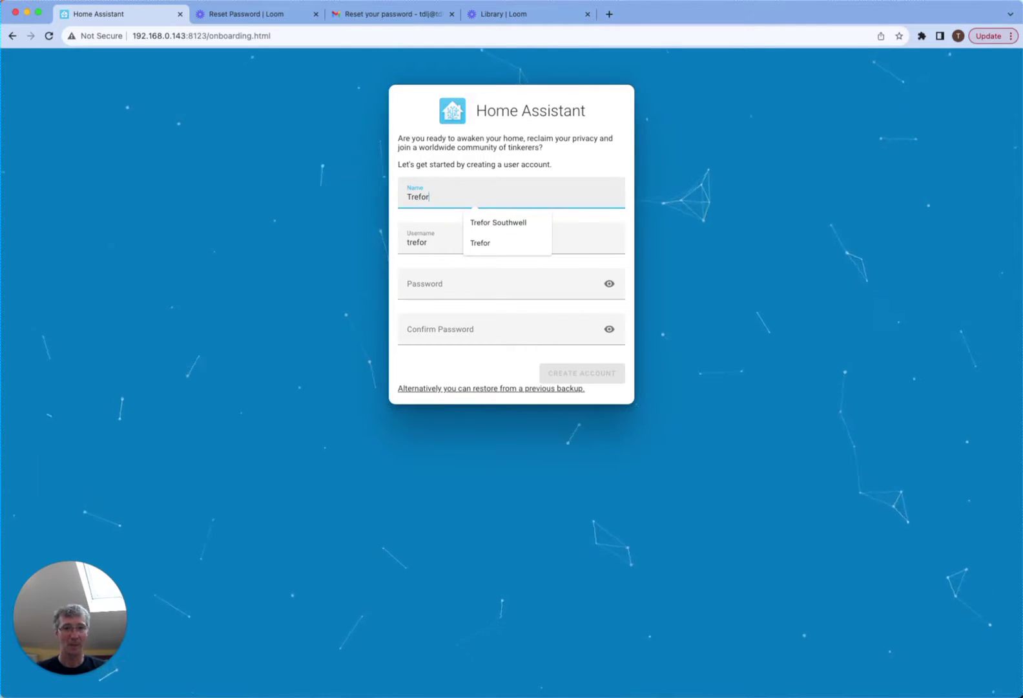
key(Tab)
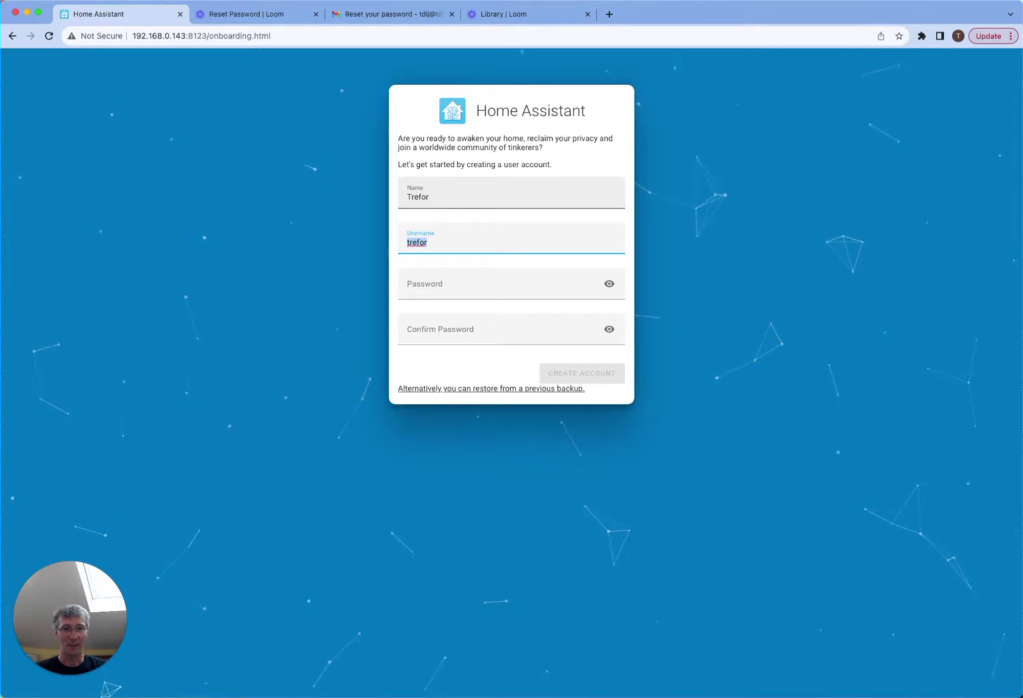
key(Tab)
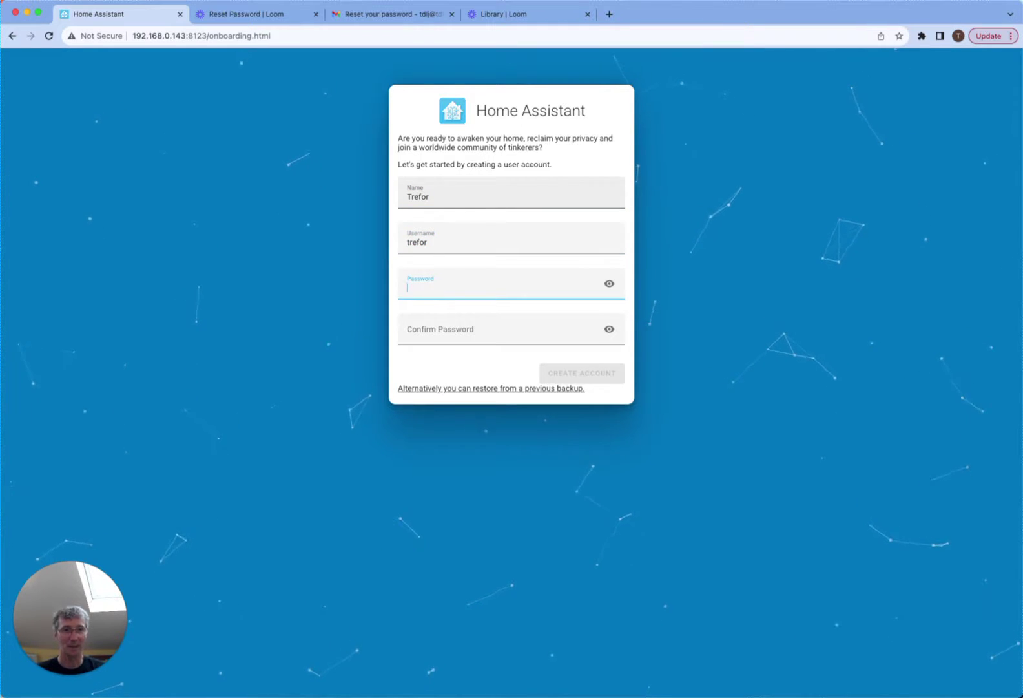
text(•••)
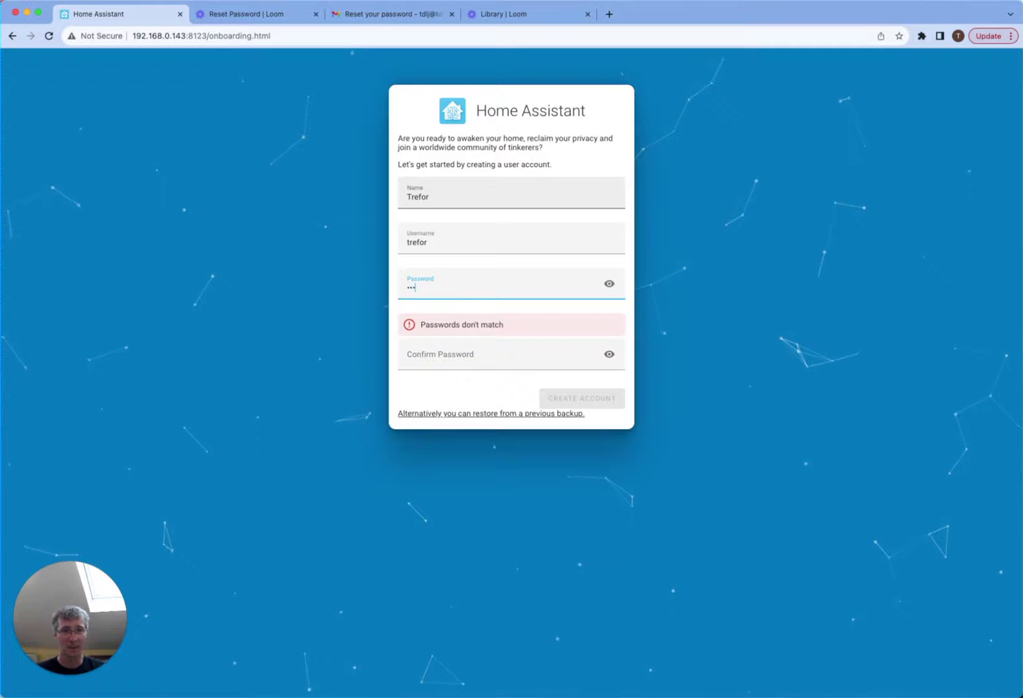
text(•••••)
key(Tab)
key(Tab)
text(•••••••)
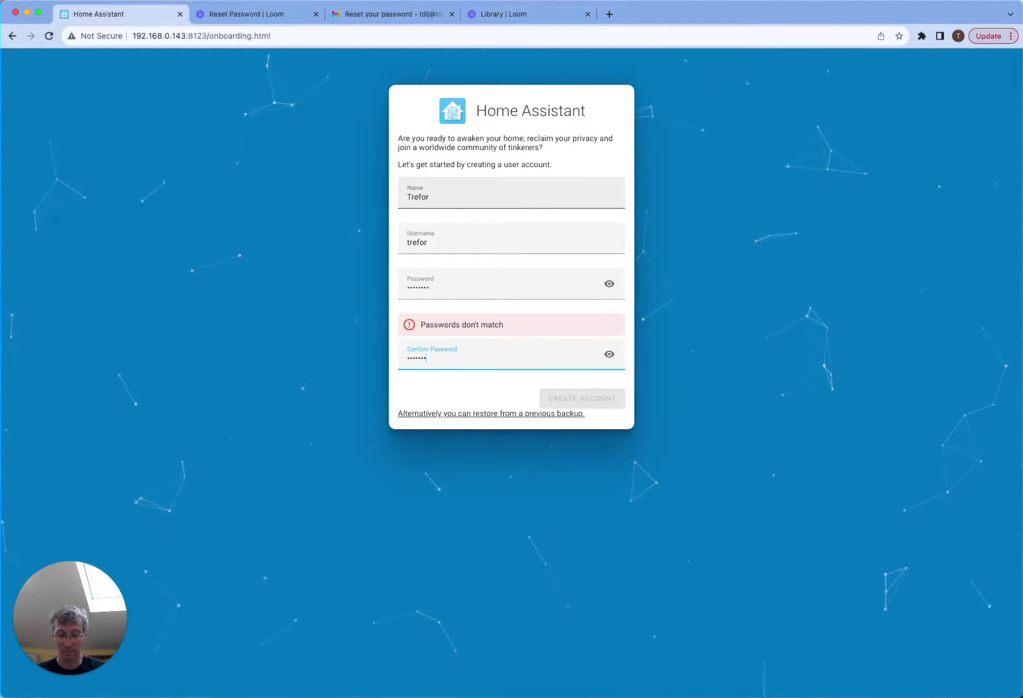
text(•)
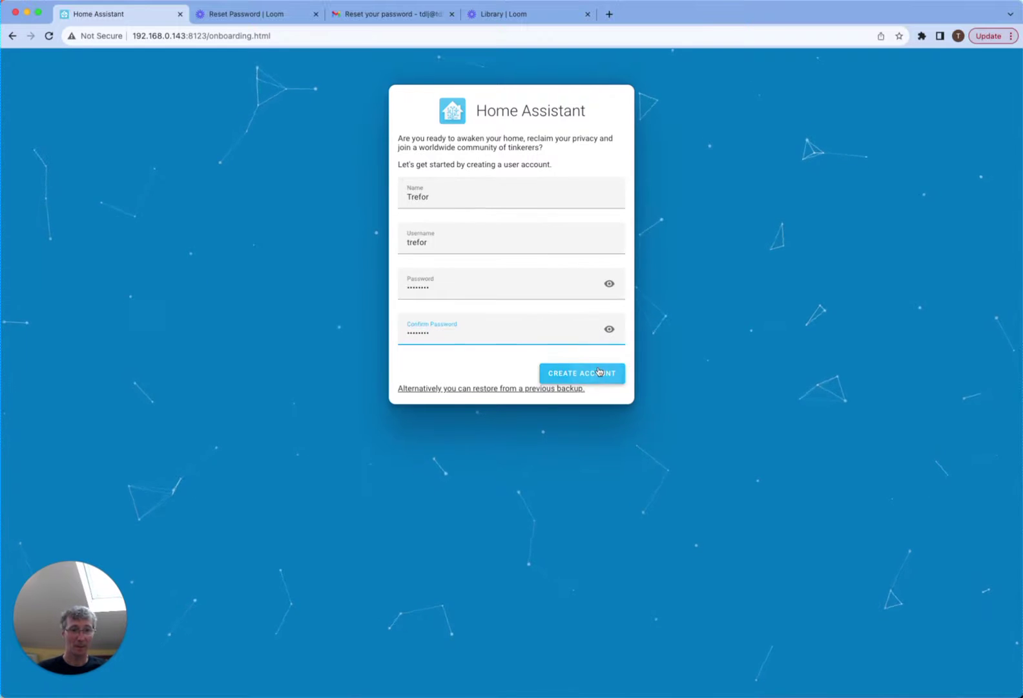
- Create the account and rename the home from 'Home' to 'Predbat Test'
click(599, 373)
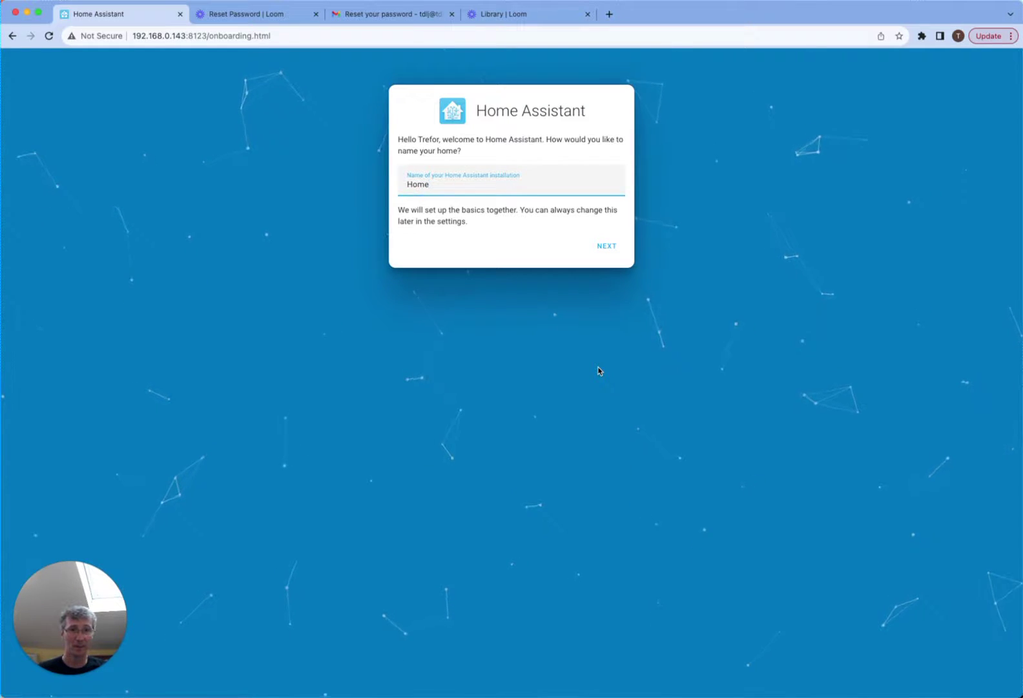
drag(454, 184, 412, 185)
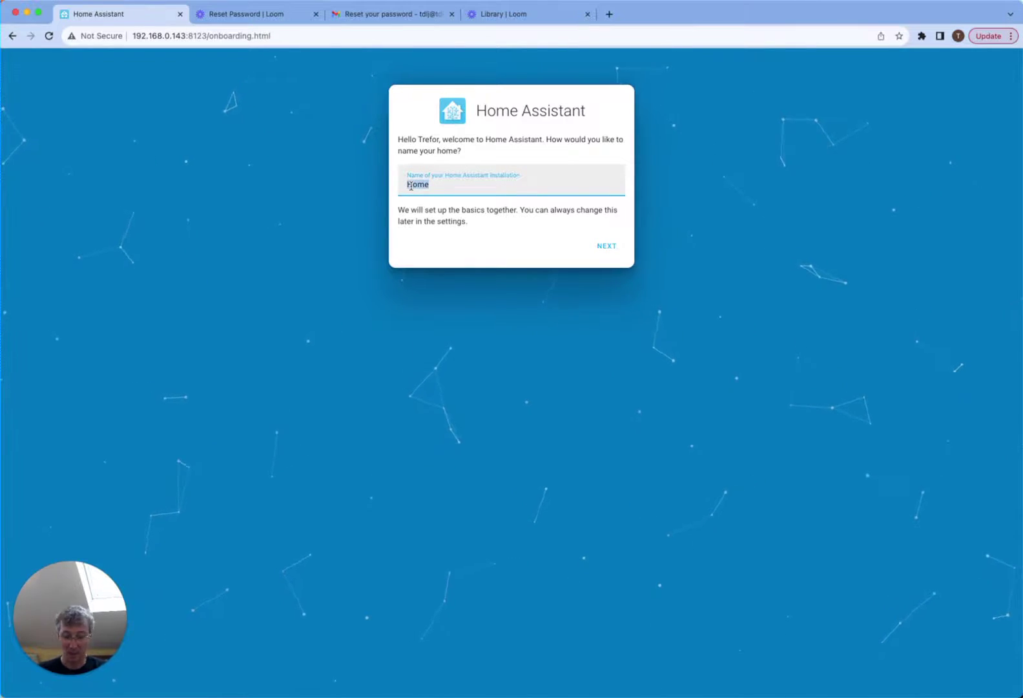
text(Predbat Test)
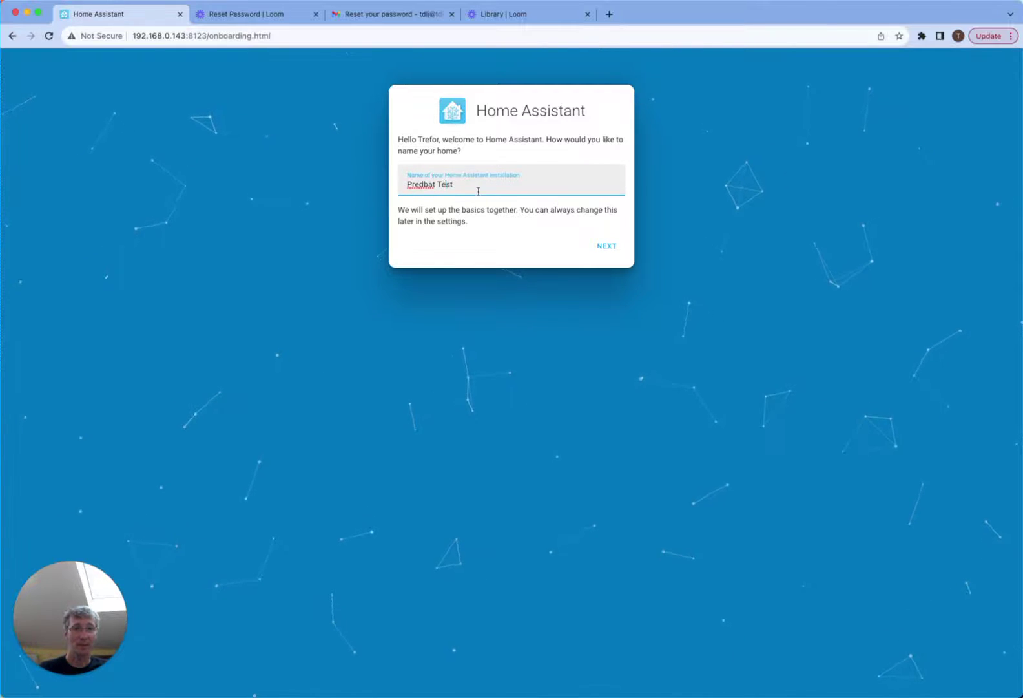
click(607, 246)
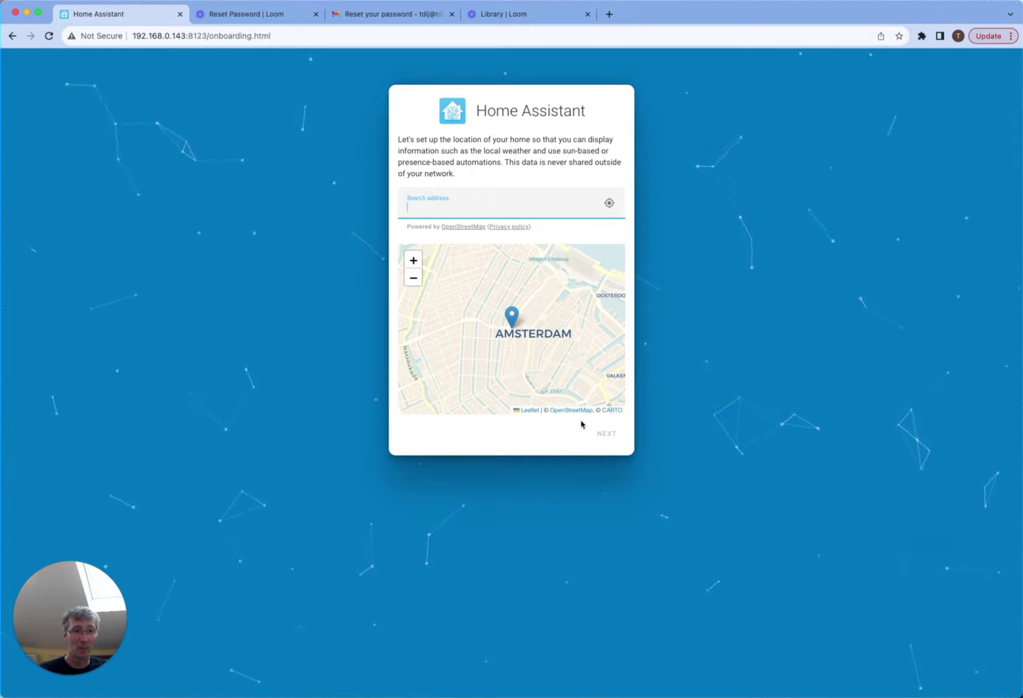
- Pan and zoom the location map, declining automatic location detection
drag(527, 316, 545, 299)
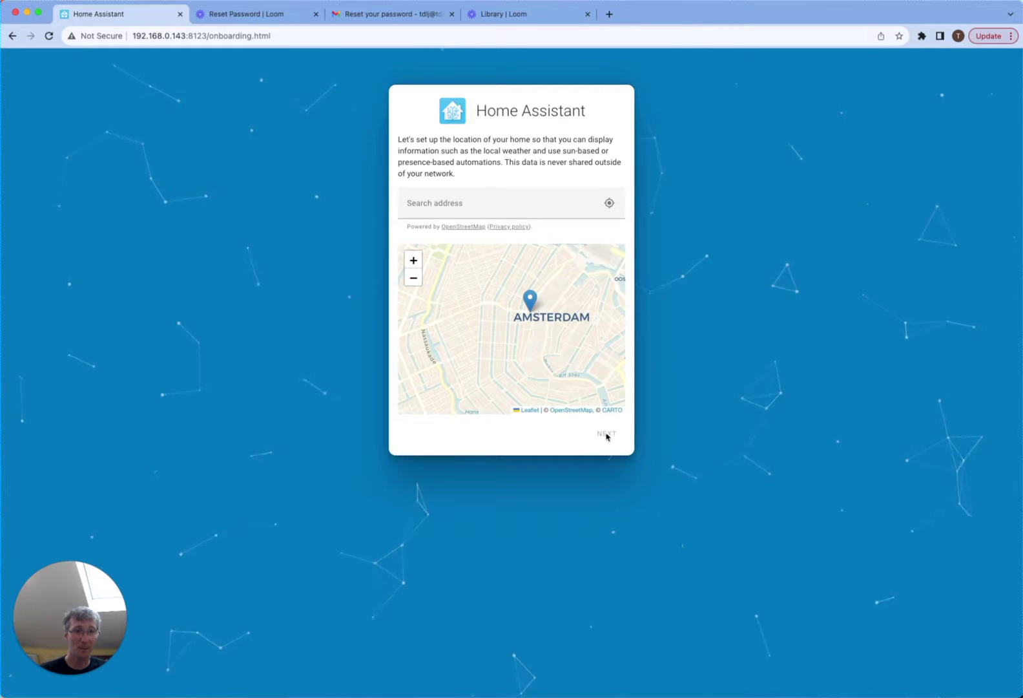
drag(593, 291, 543, 311)
double_click(543, 310)
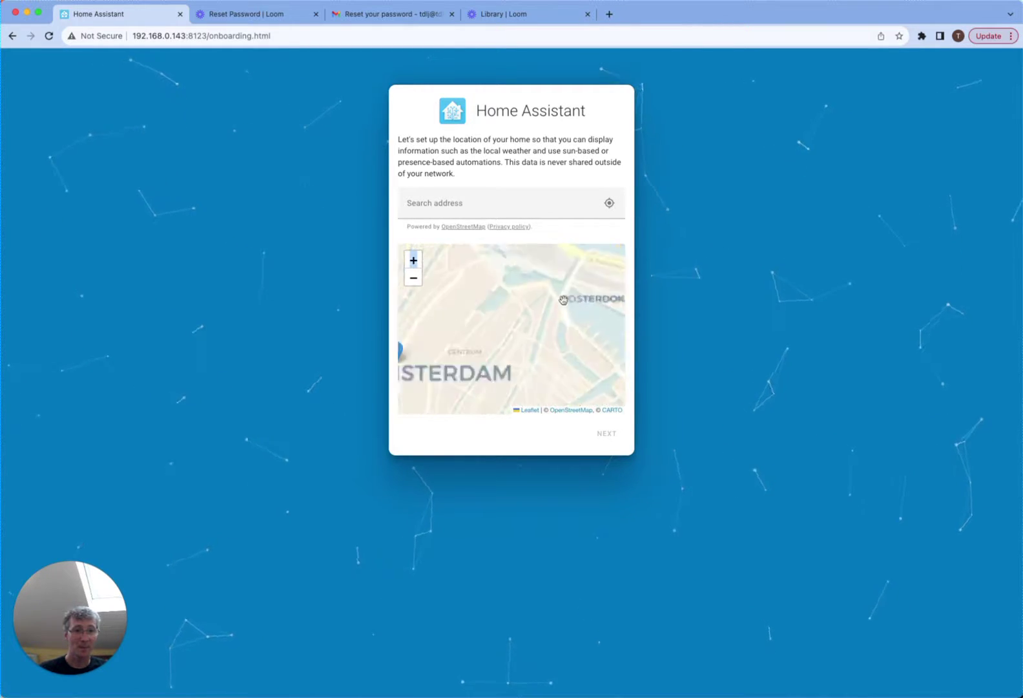
click(609, 203)
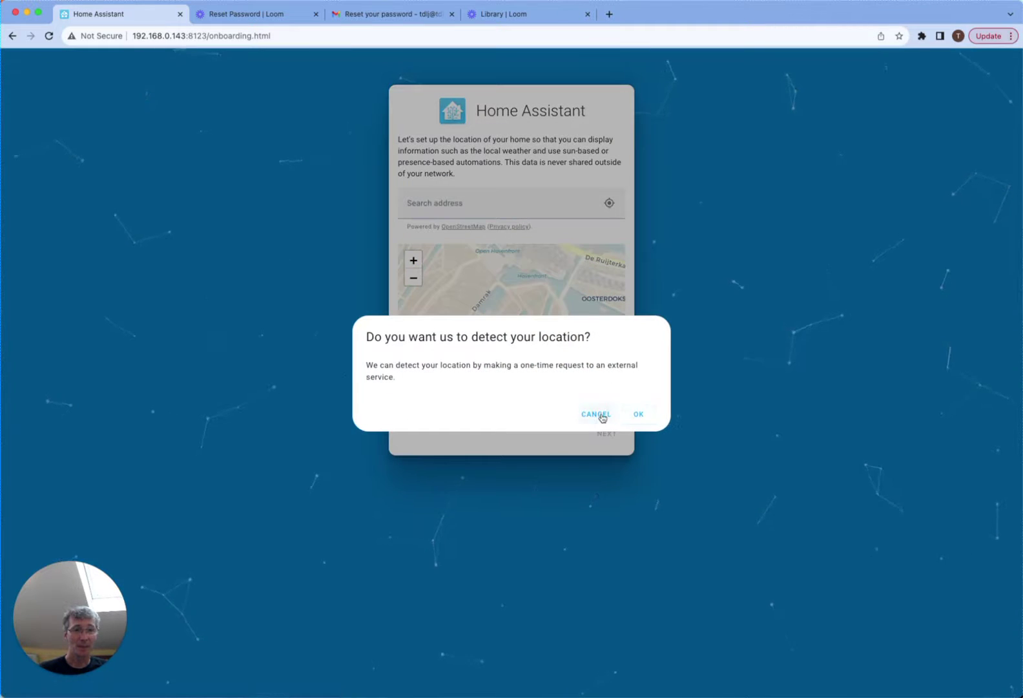
click(601, 416)
- Search the address '1 downing street, london' to pin Downing Street on the map
click(482, 202)
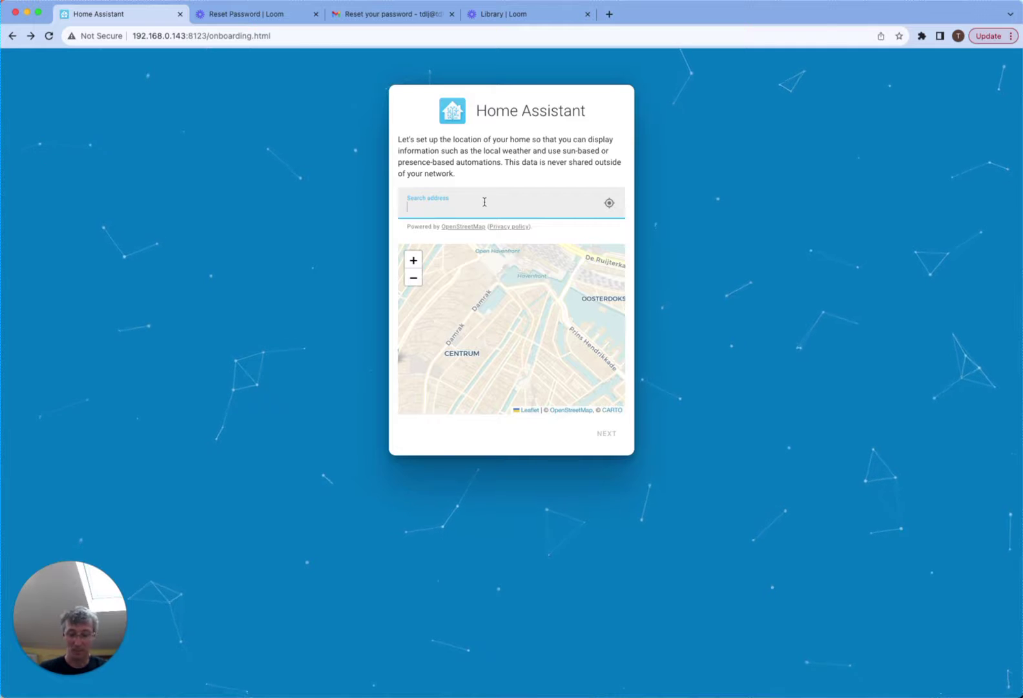
text(d)
key(BackSpace)
text(downen)
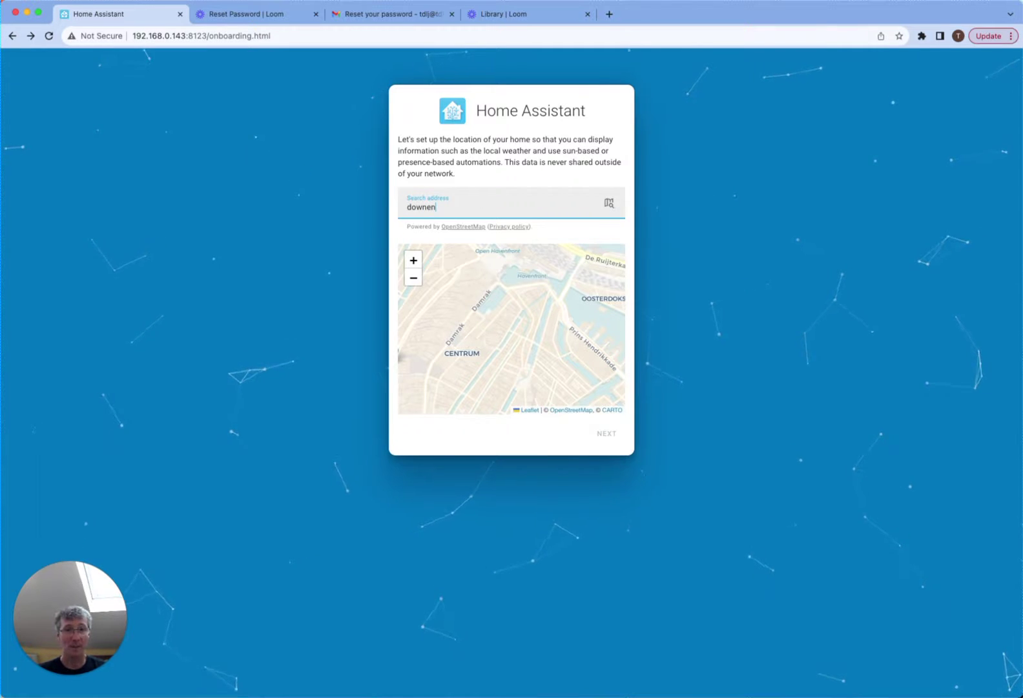
key(BackSpace)
key(BackSpace)
text(ing steet)
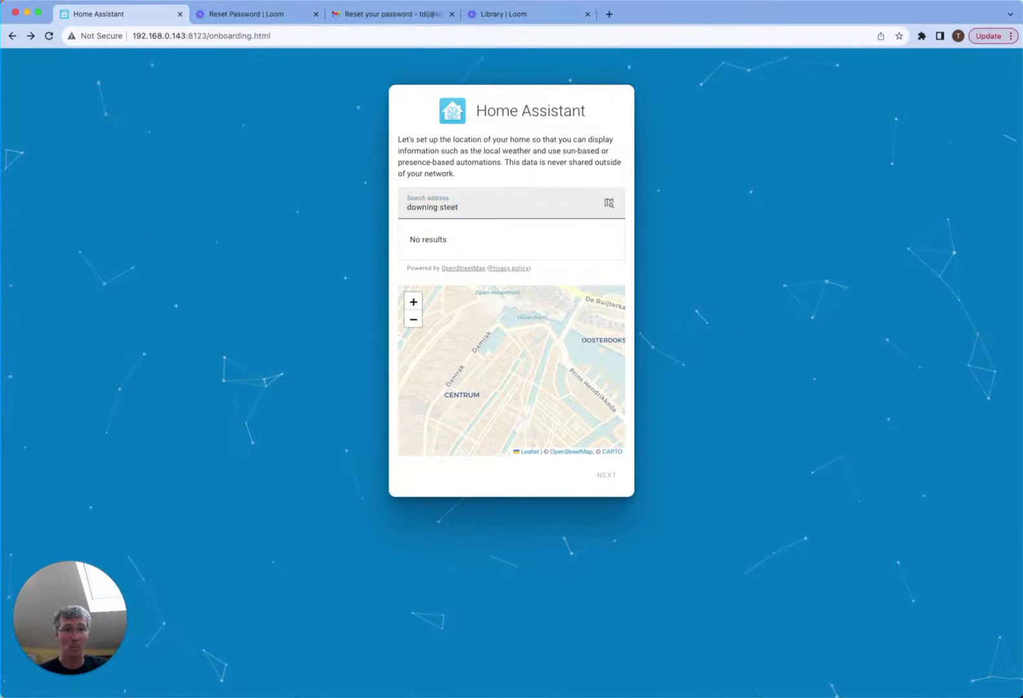
click(526, 208)
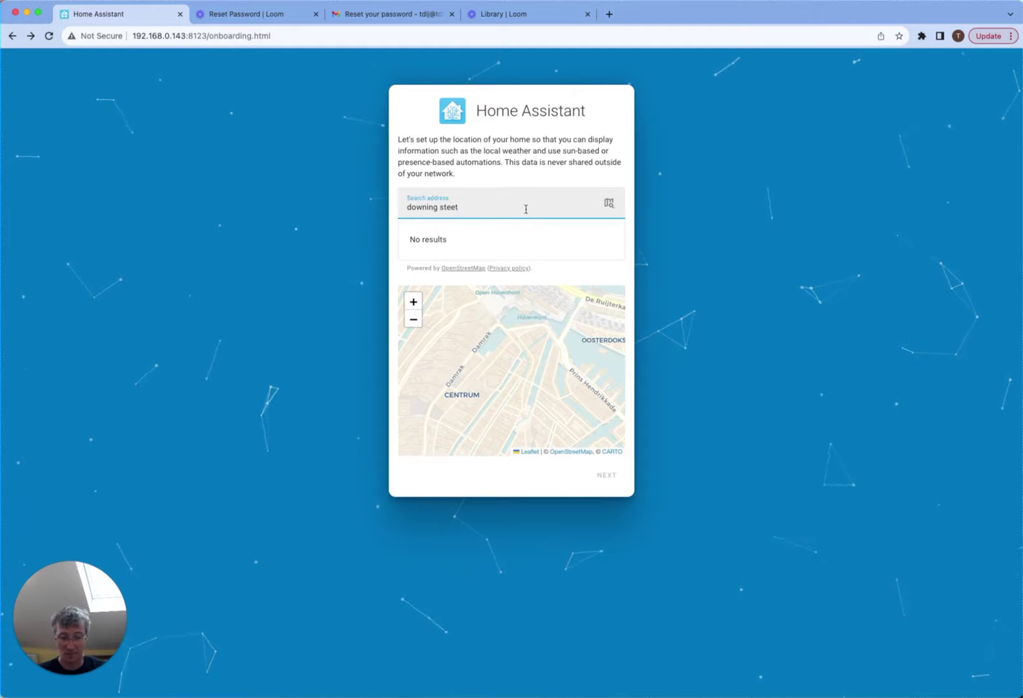
text(, london)
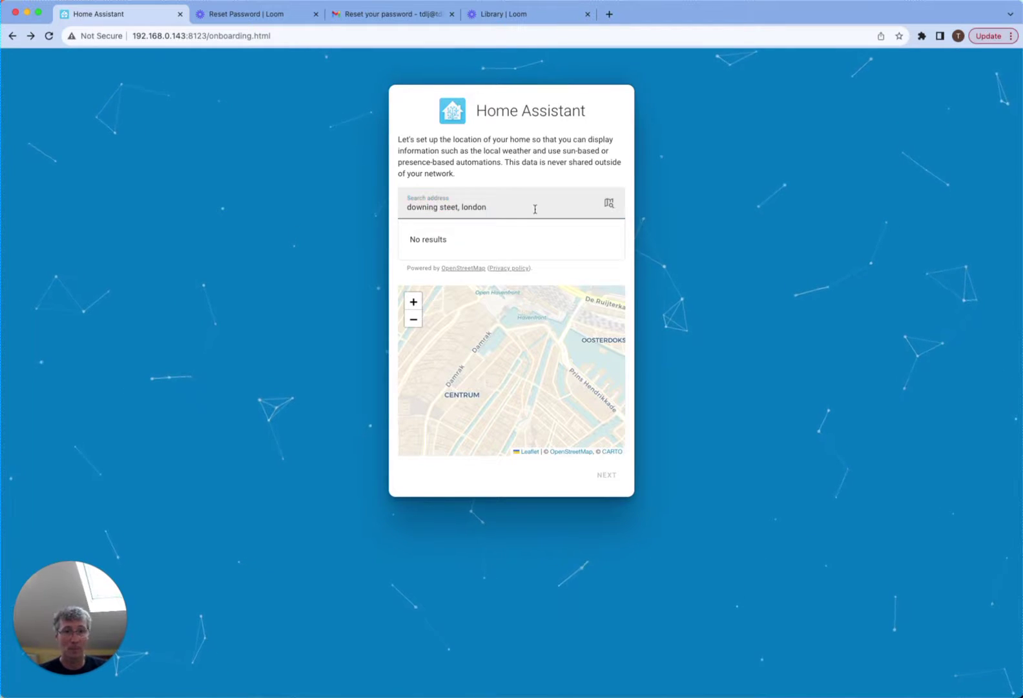
click(535, 208)
key(super+a)
text(1 downing street, london)
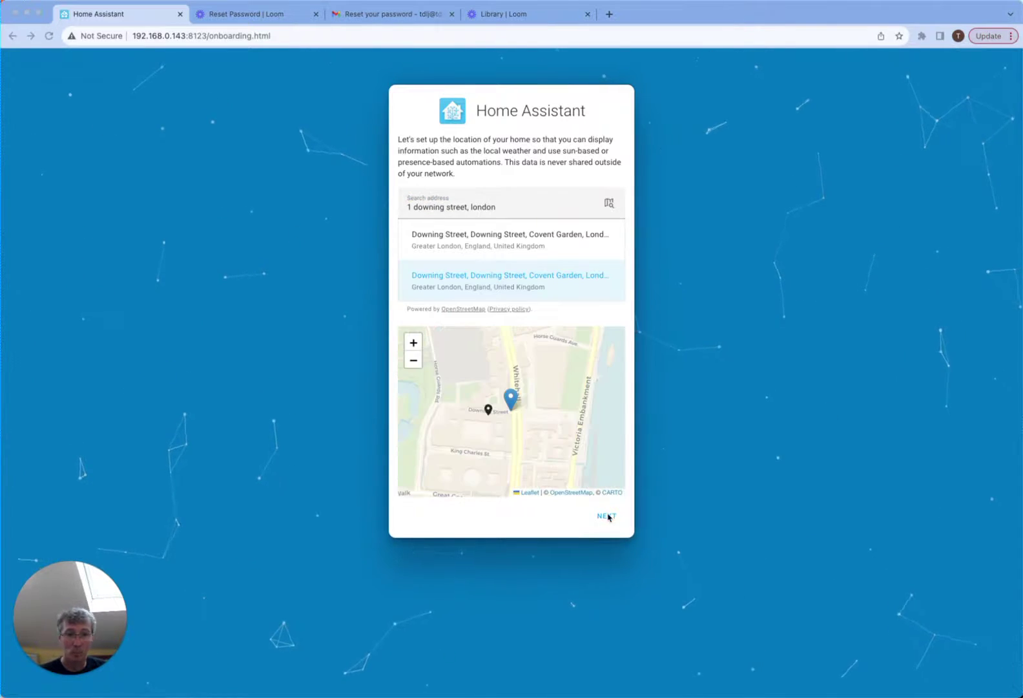
- Accept the Downing Street location and United Kingdom details, keep analytics off, and dismiss the integrations list
click(607, 516)
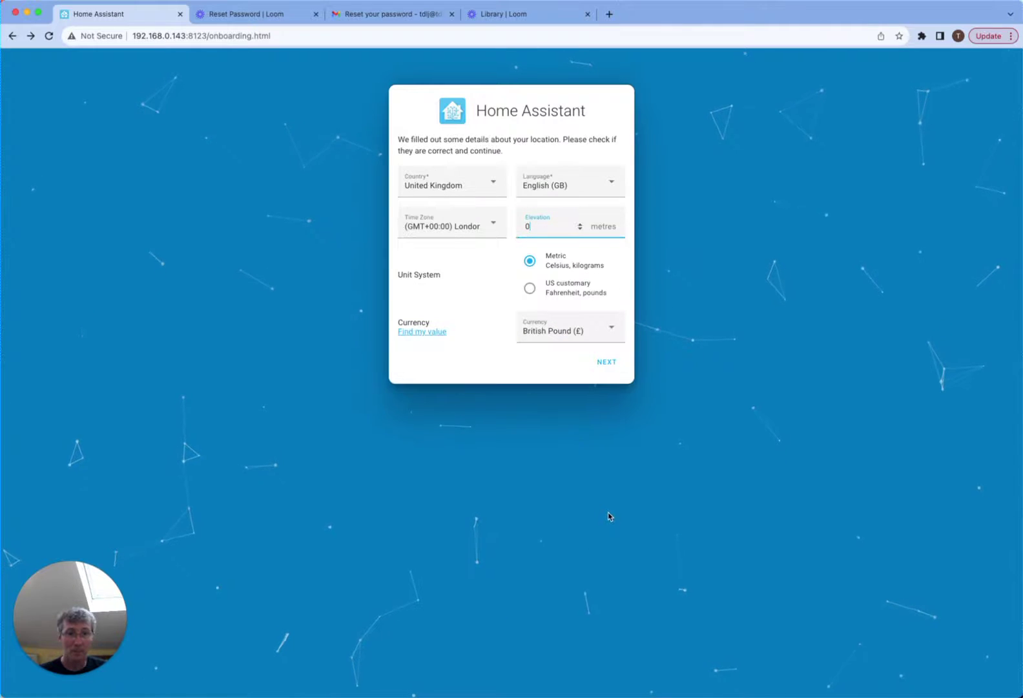
click(611, 364)
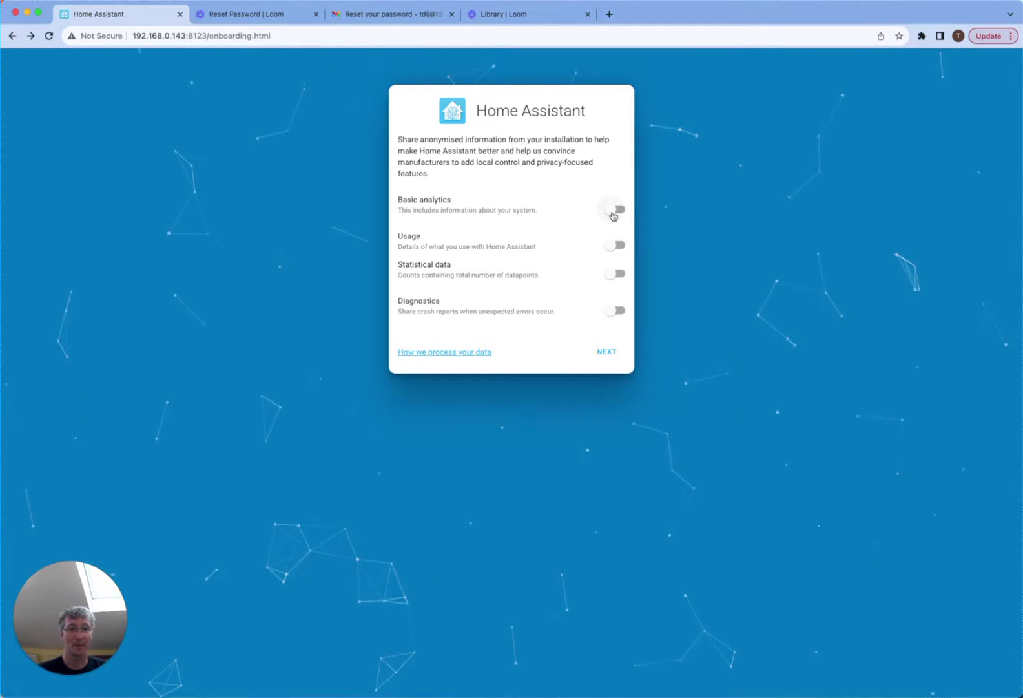
click(607, 350)
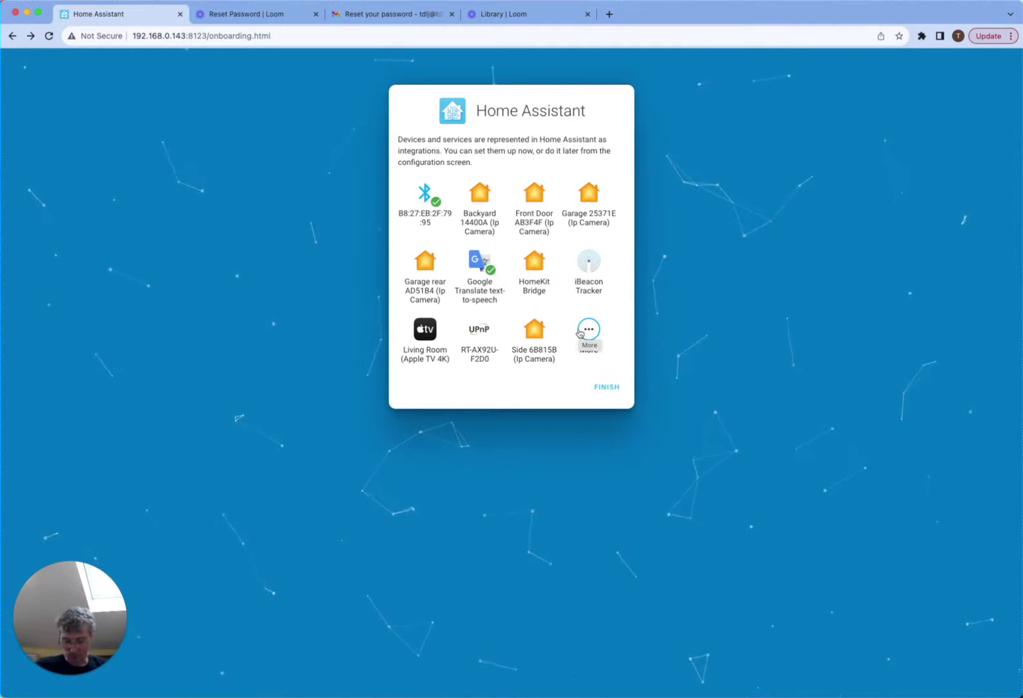
click(580, 332)
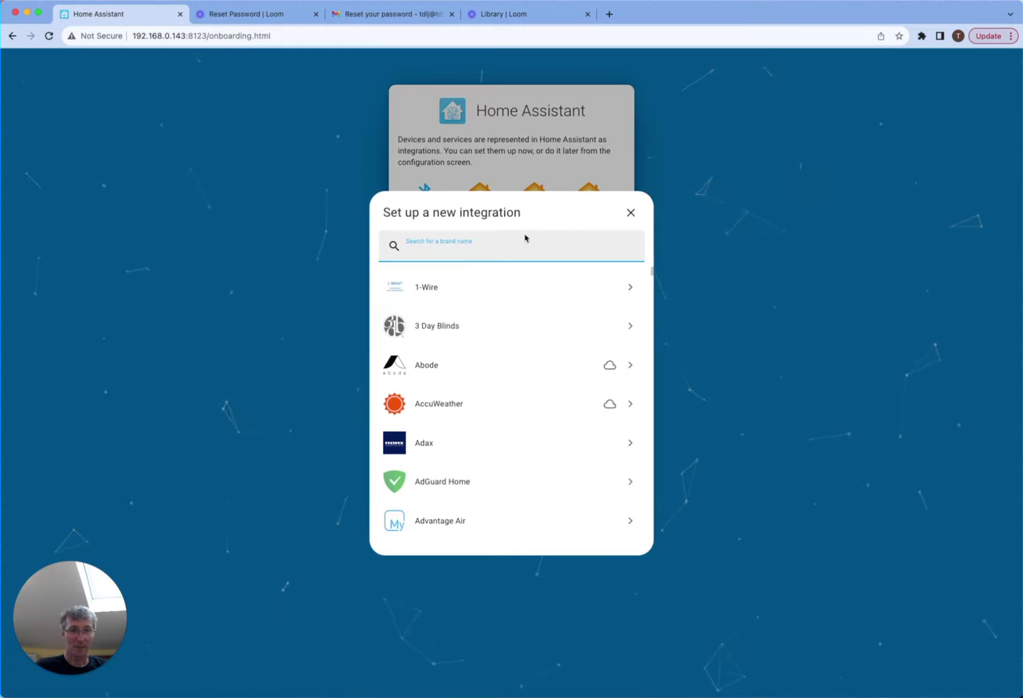
click(632, 213)
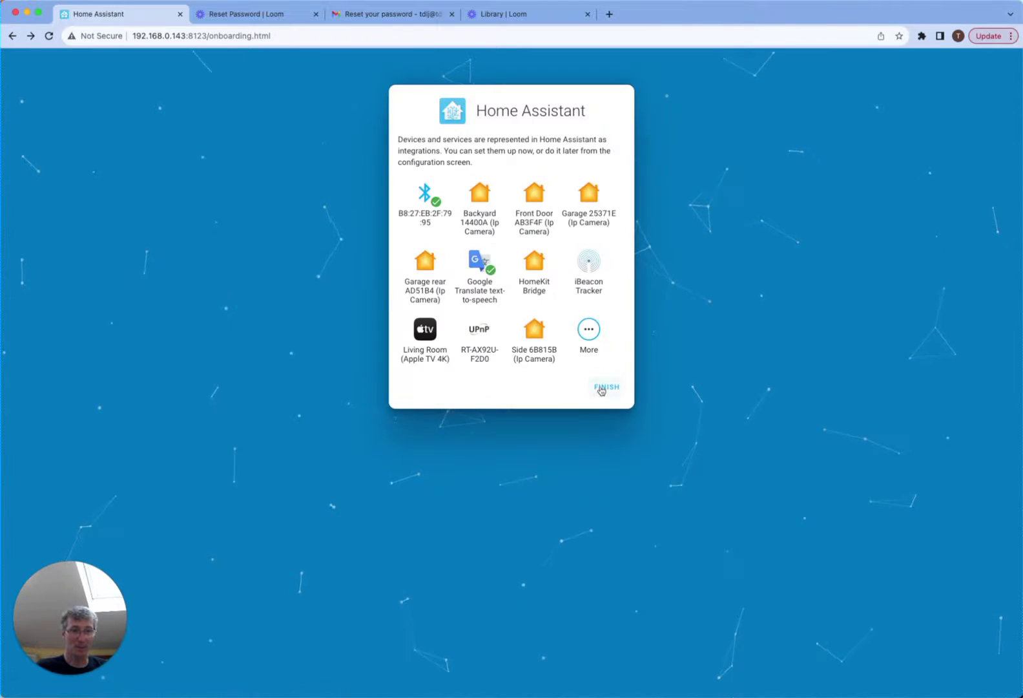
- Click Finish to complete onboarding, then go to Settings > Add-ons
click(601, 389)
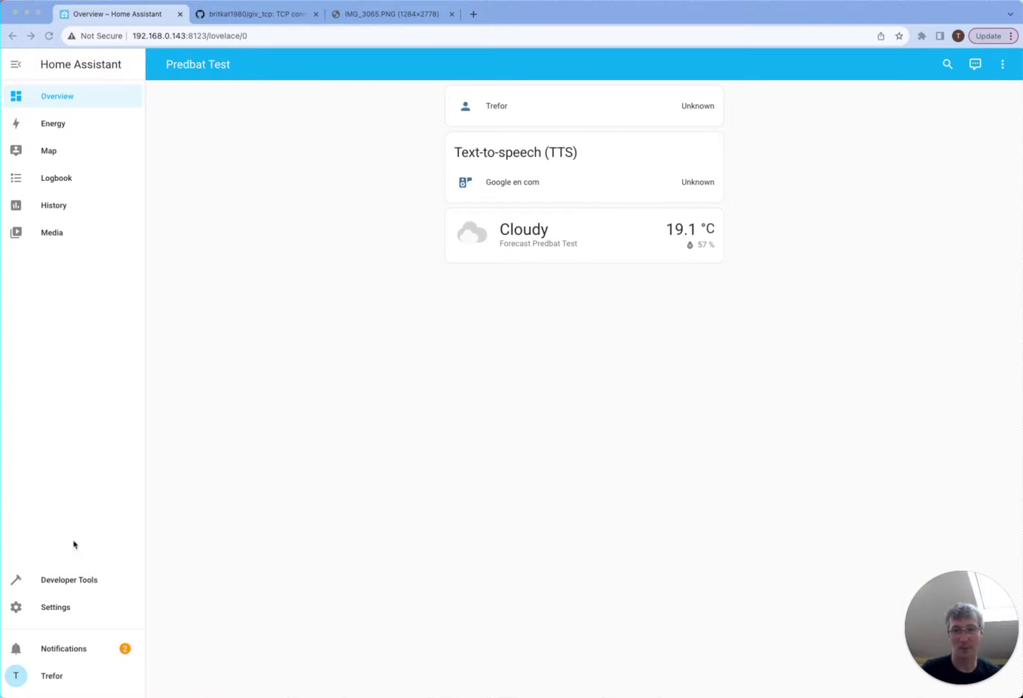
click(60, 610)
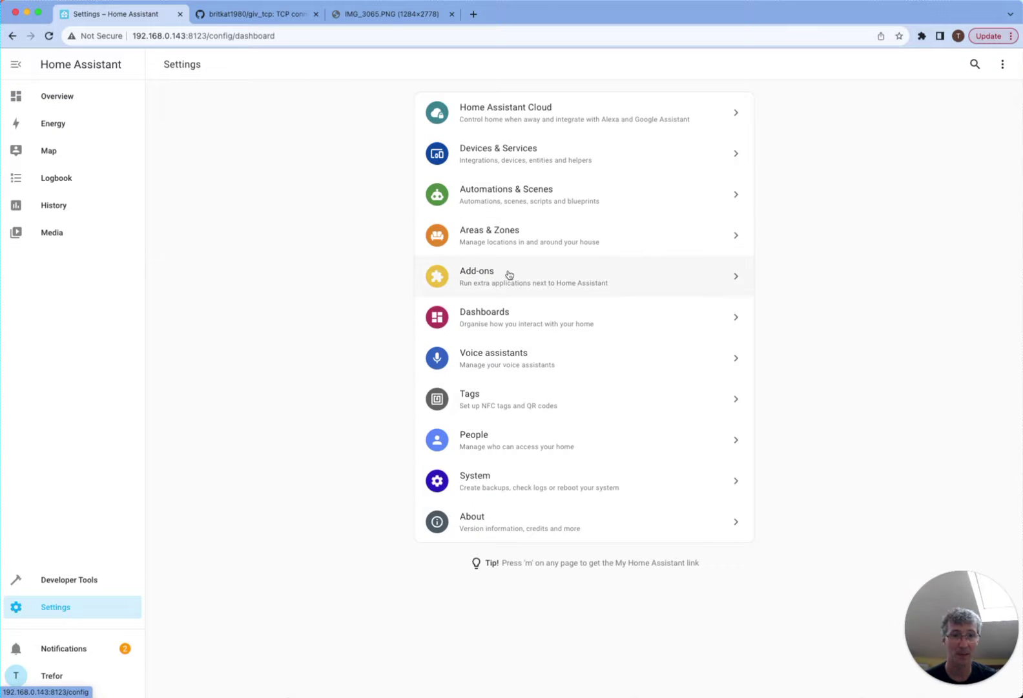
click(507, 275)
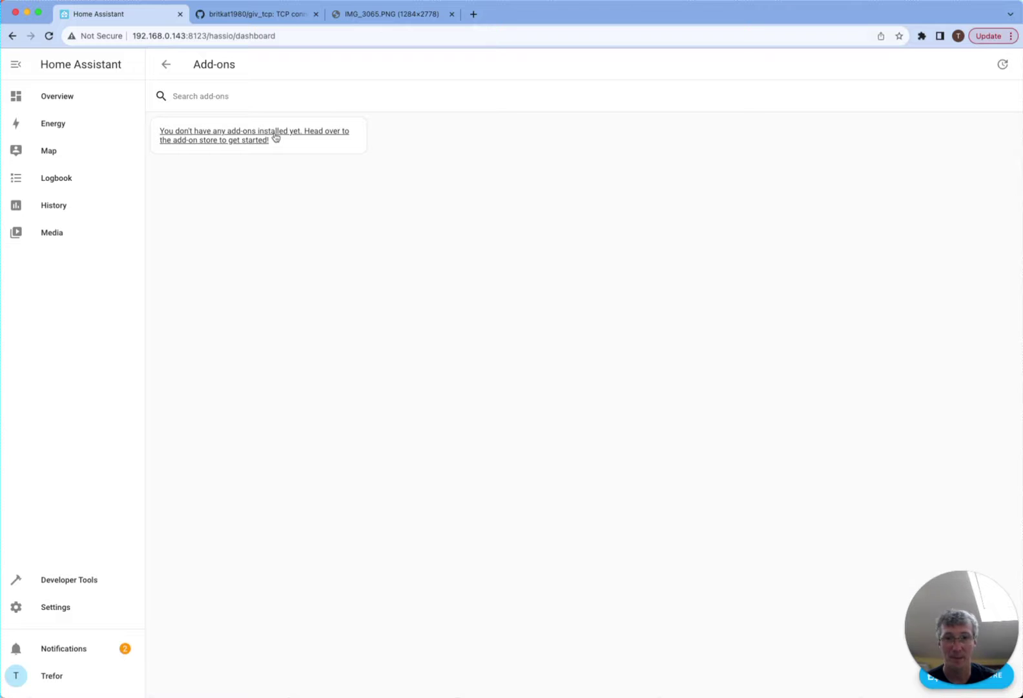
- Find 'file' in the Add-on Store, enable File editor's watchdog, start it, and show it in the sidebar
click(275, 137)
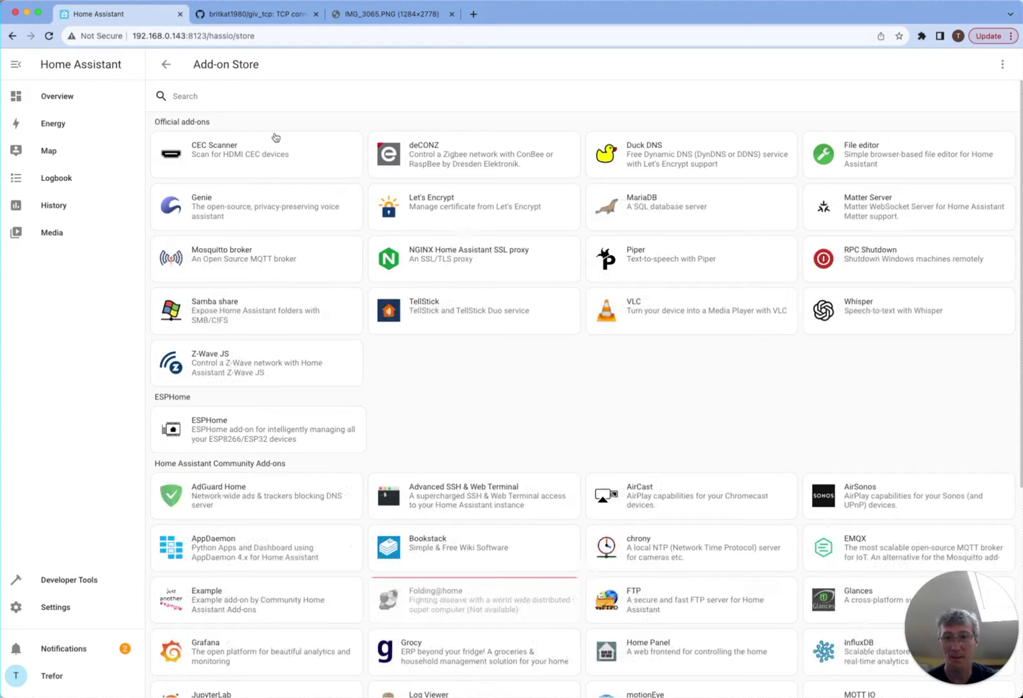
click(270, 97)
text(file)
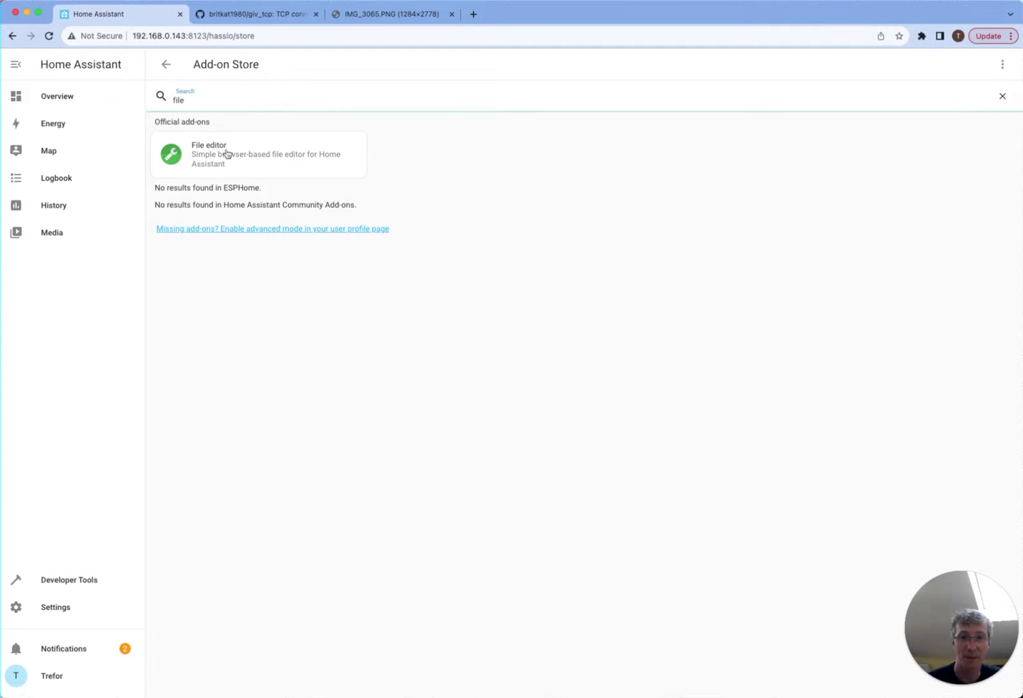
click(225, 151)
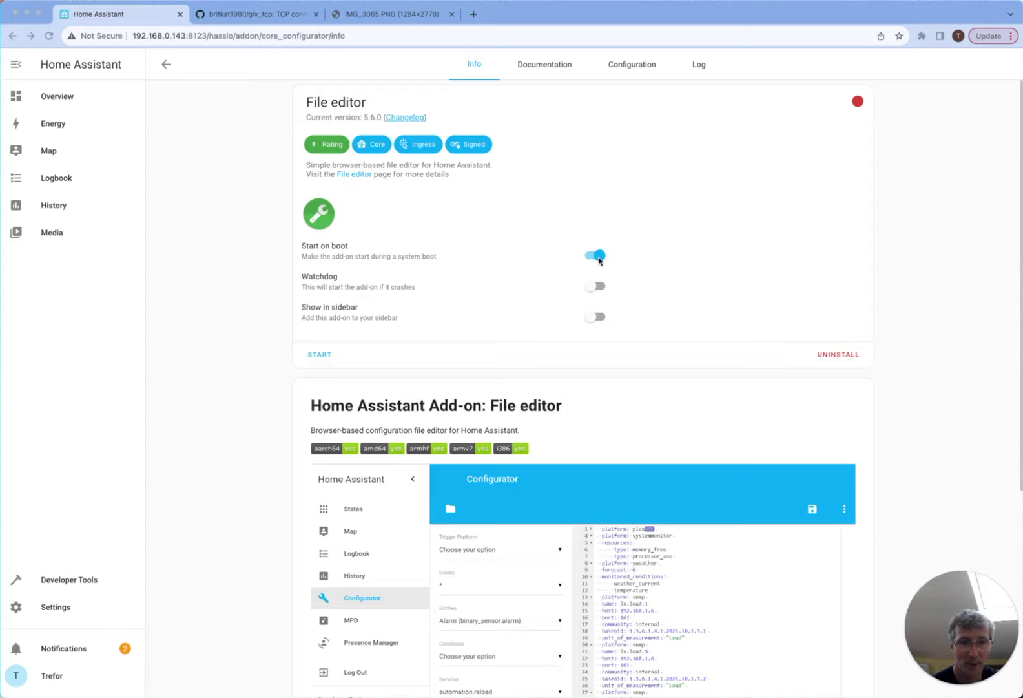
click(596, 287)
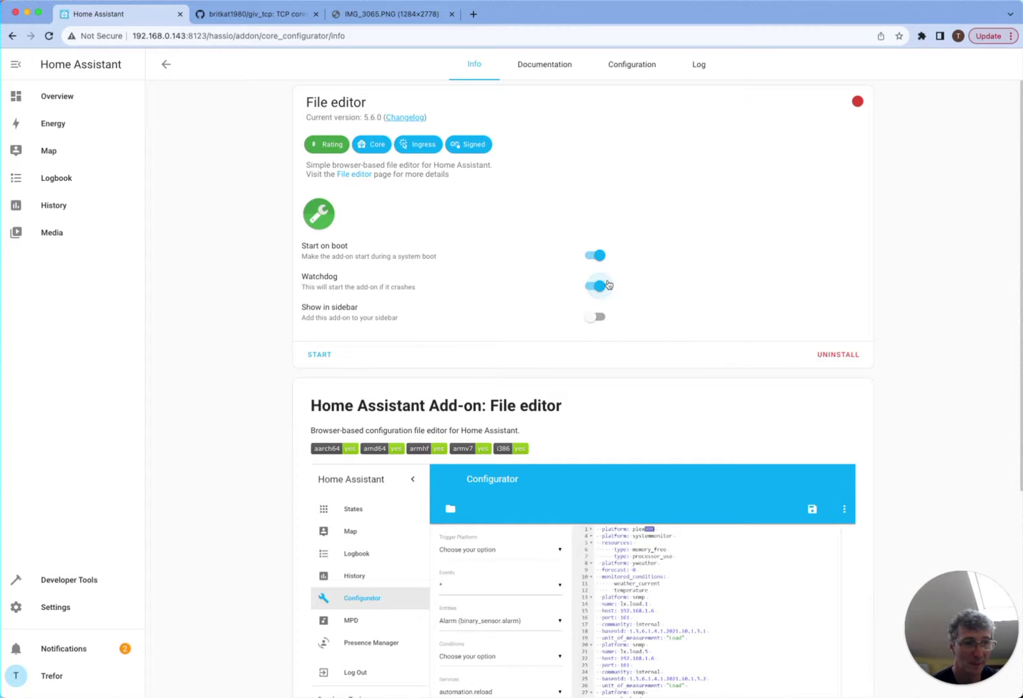
click(323, 355)
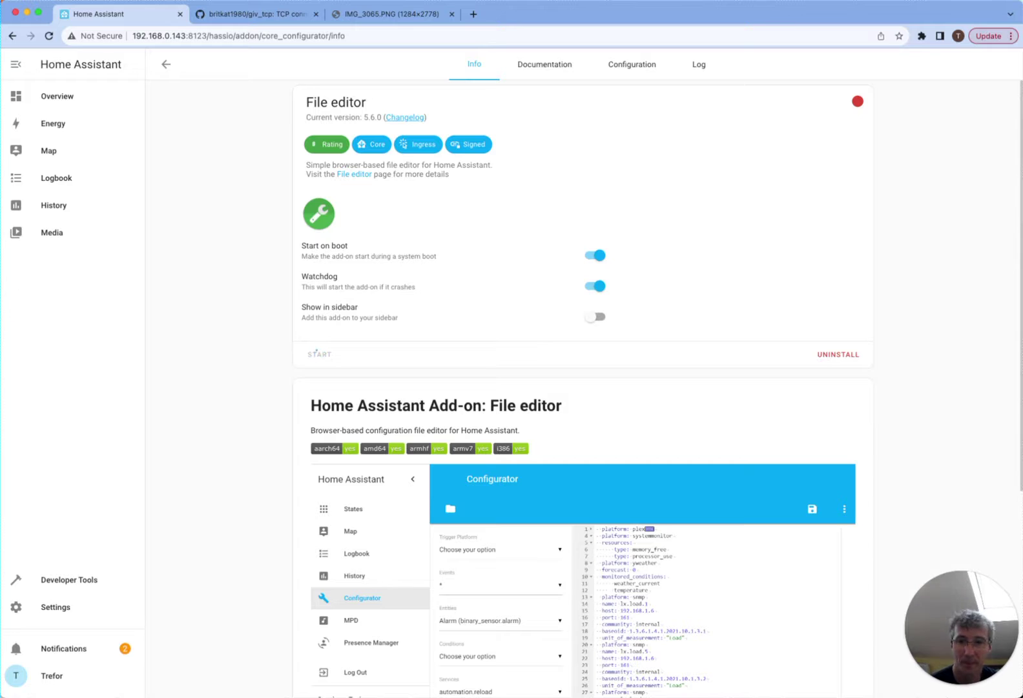
click(593, 316)
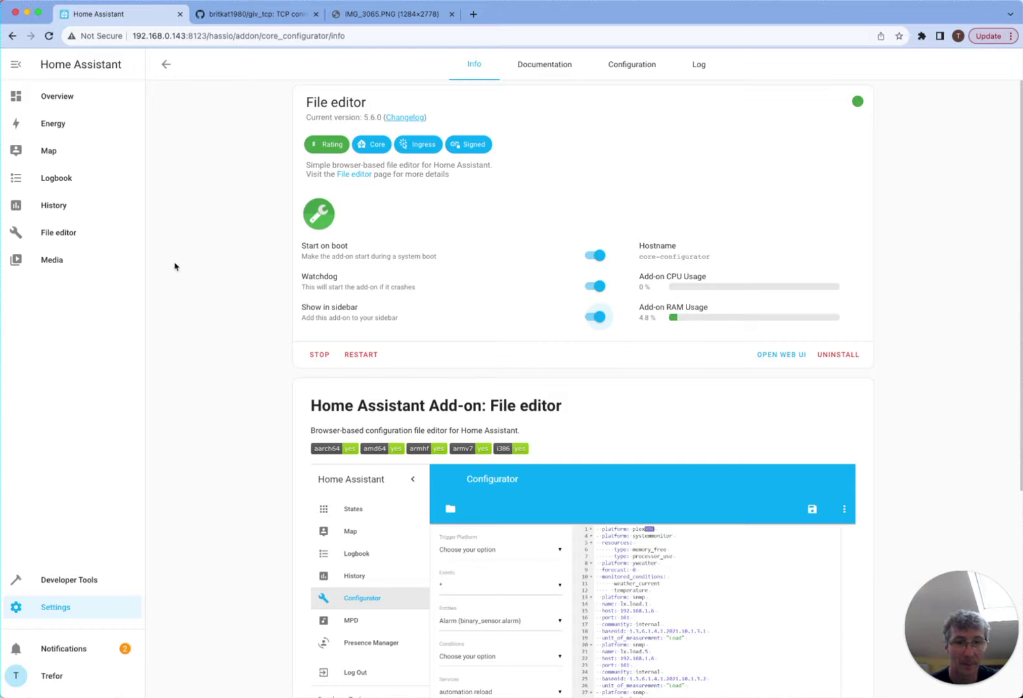
- Open /config/configuration.yaml in the File editor through its folder browser
click(54, 235)
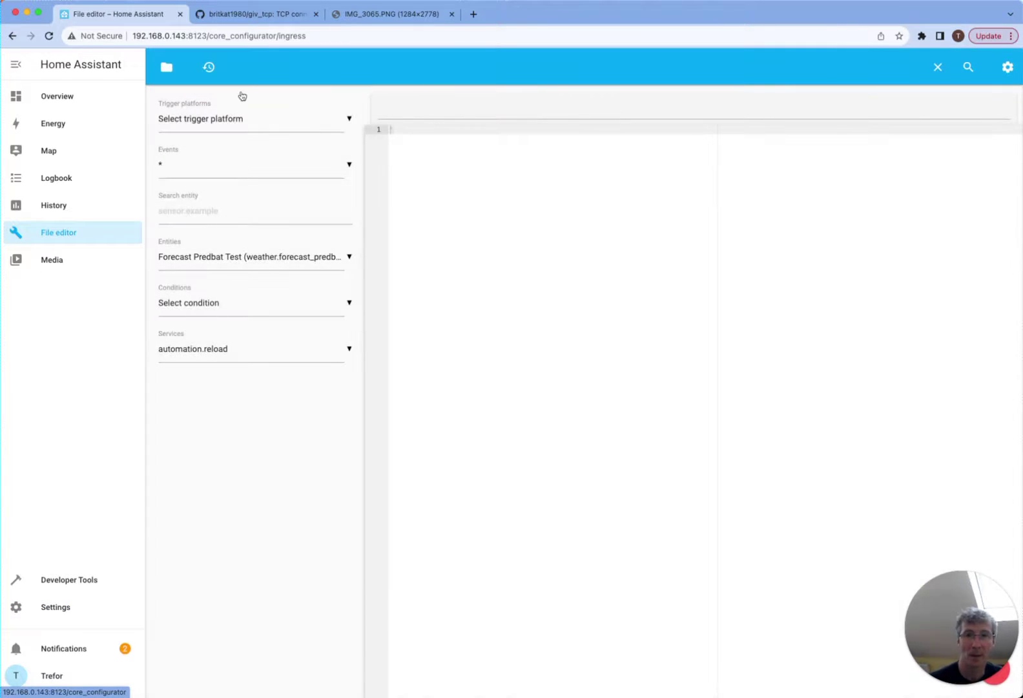
click(167, 67)
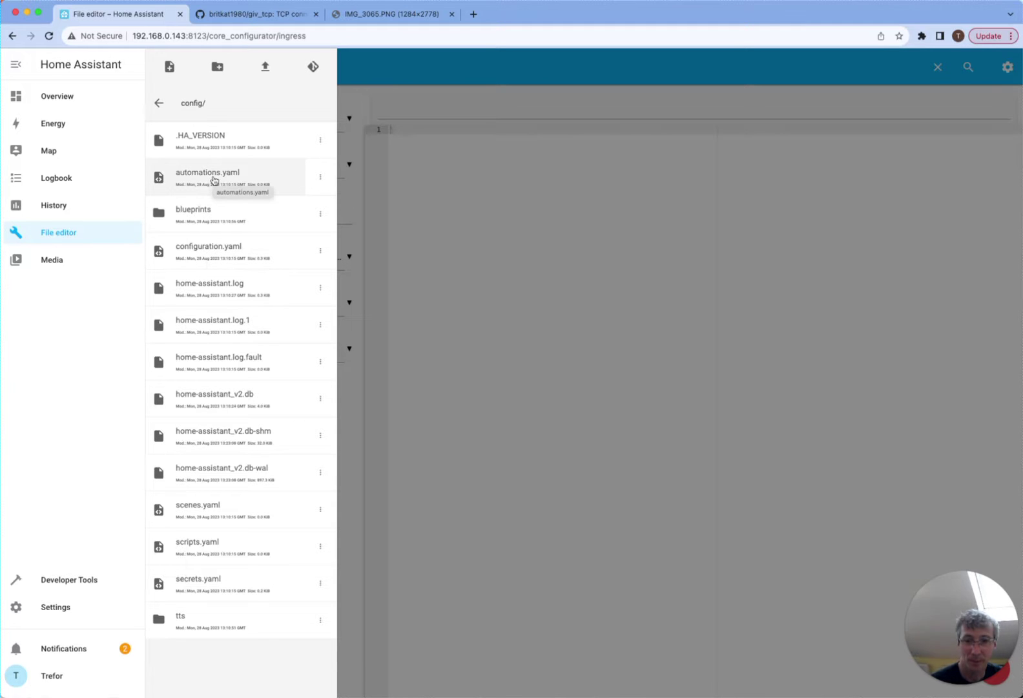
click(201, 245)
click(466, 215)
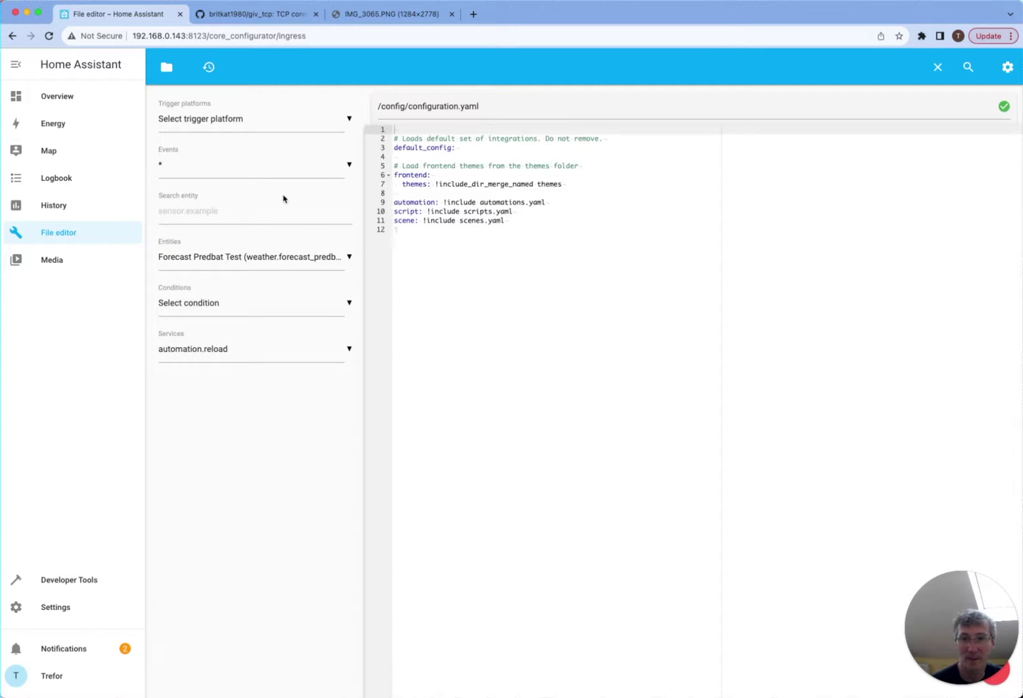
- Reach the Add-on Store via Settings > Add-ons, then switch to the GivTCP GitHub page
click(61, 608)
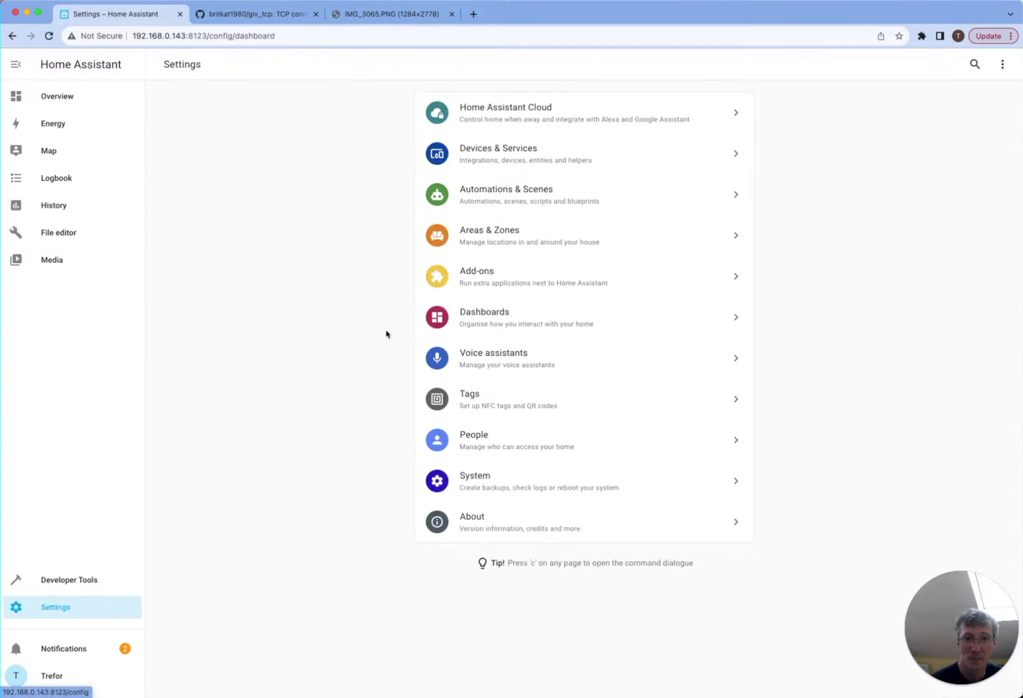
click(502, 292)
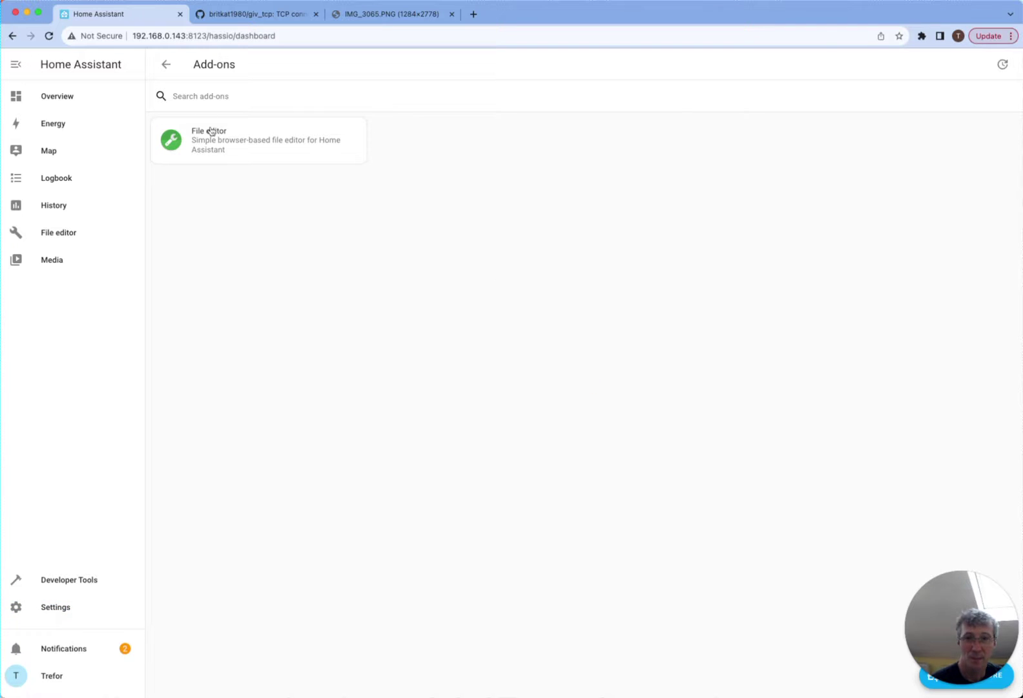
click(240, 99)
mouse_move(932, 675)
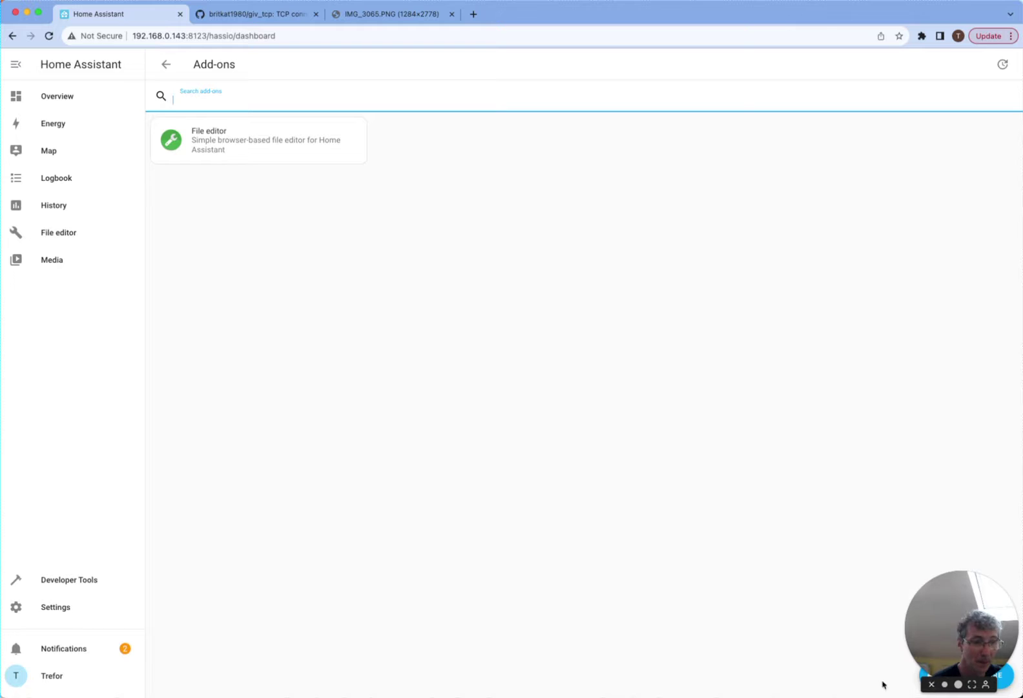
drag(965, 582, 967, 535)
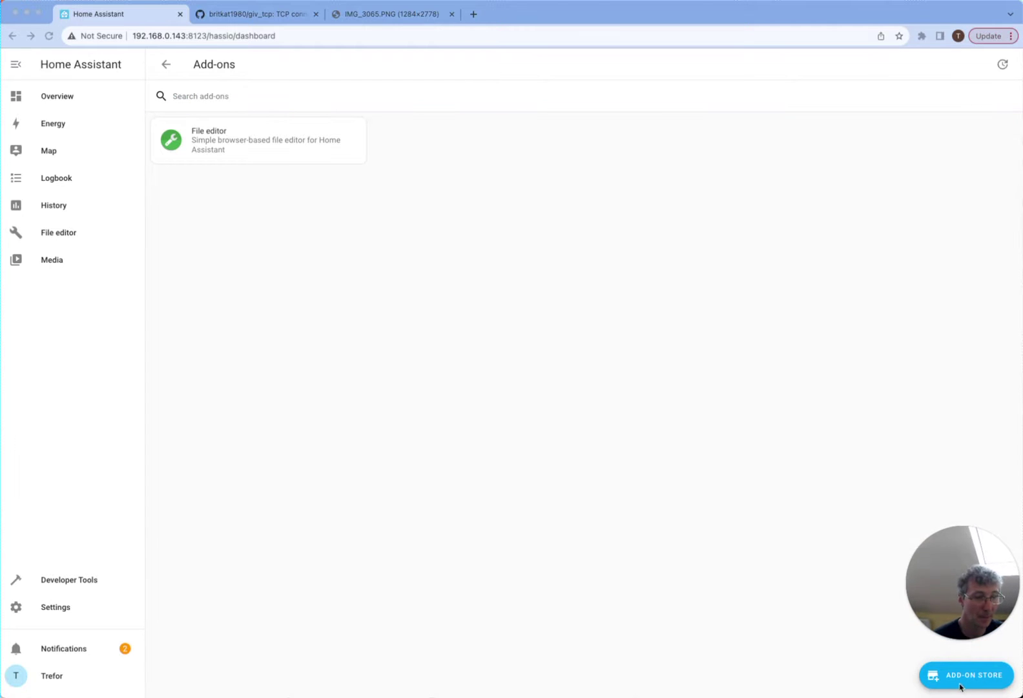
click(934, 677)
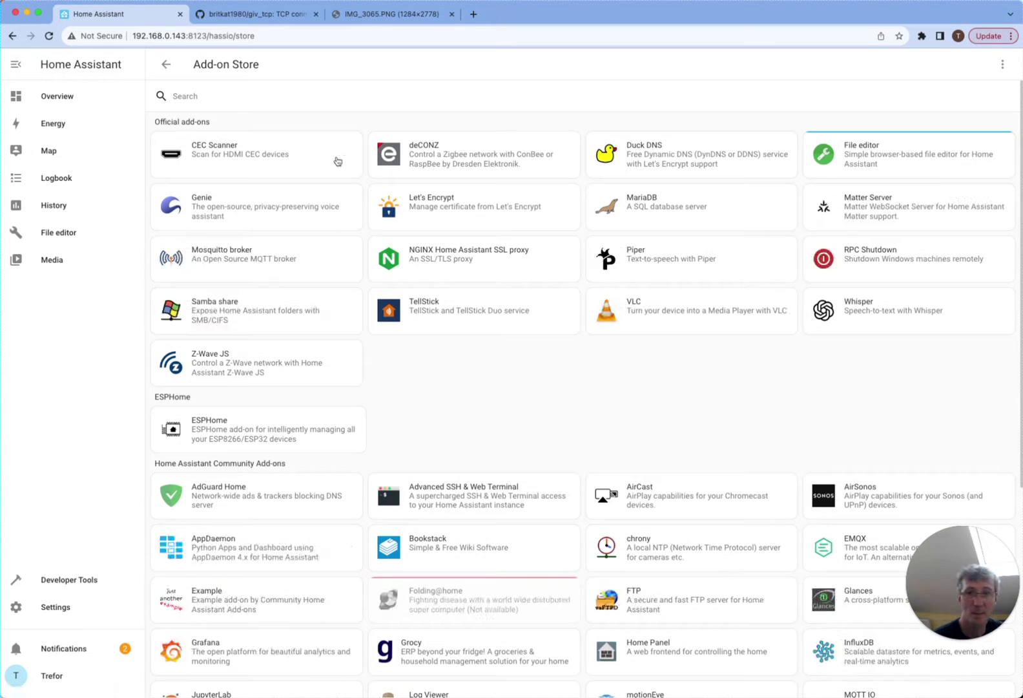
click(256, 14)
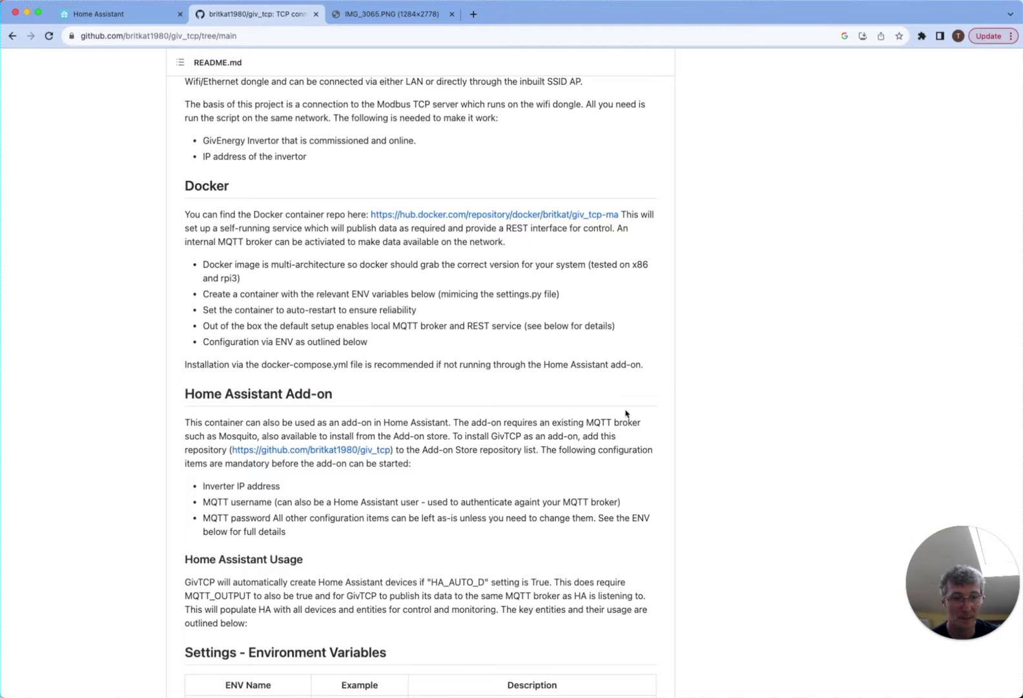
right_click(324, 453)
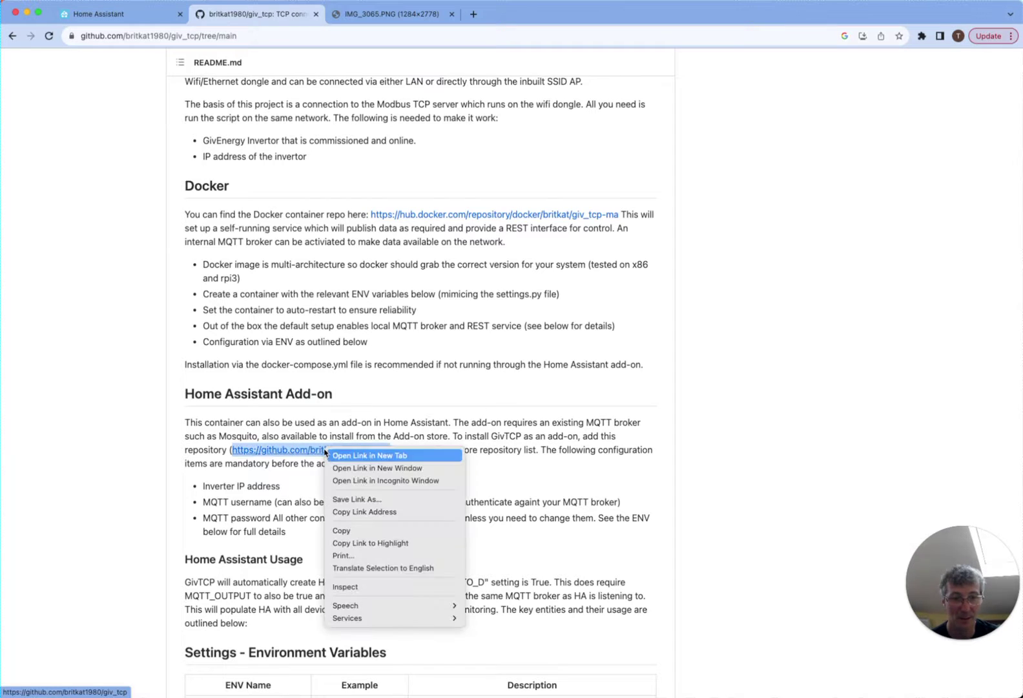
click(352, 531)
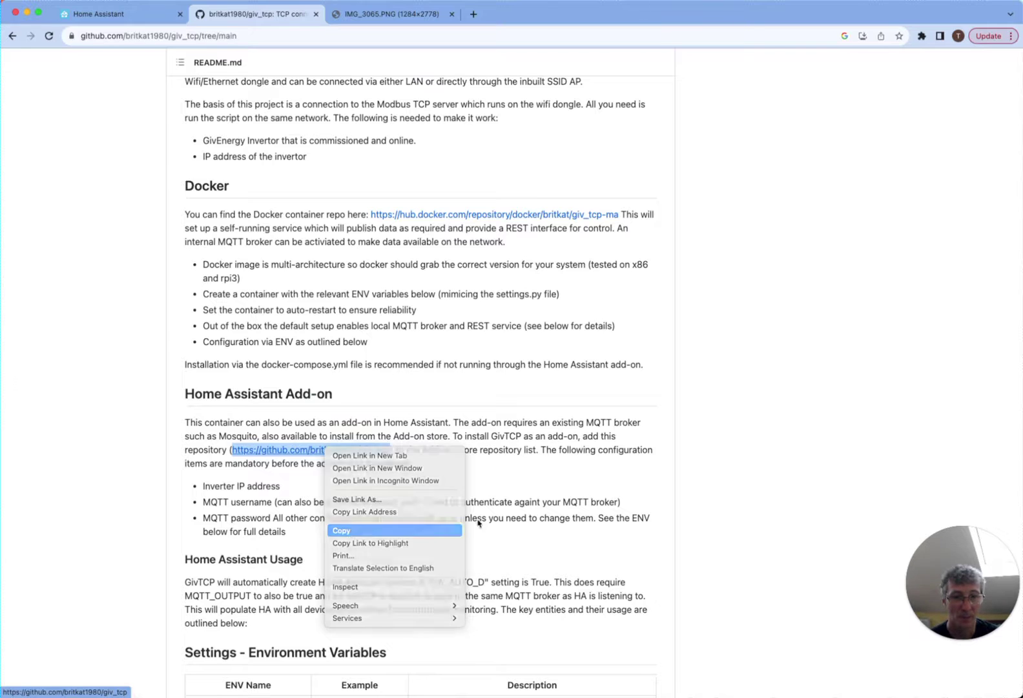
- Paste the GivTCP repository URL into the Add-on Store's Repositories dialog and add it
click(124, 16)
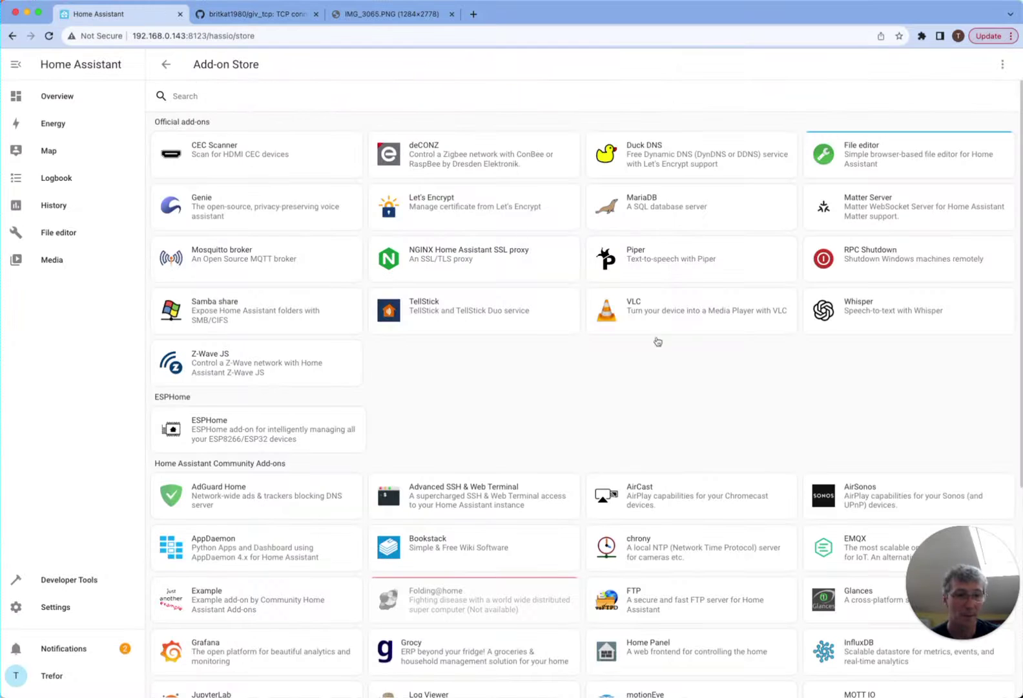
click(1002, 65)
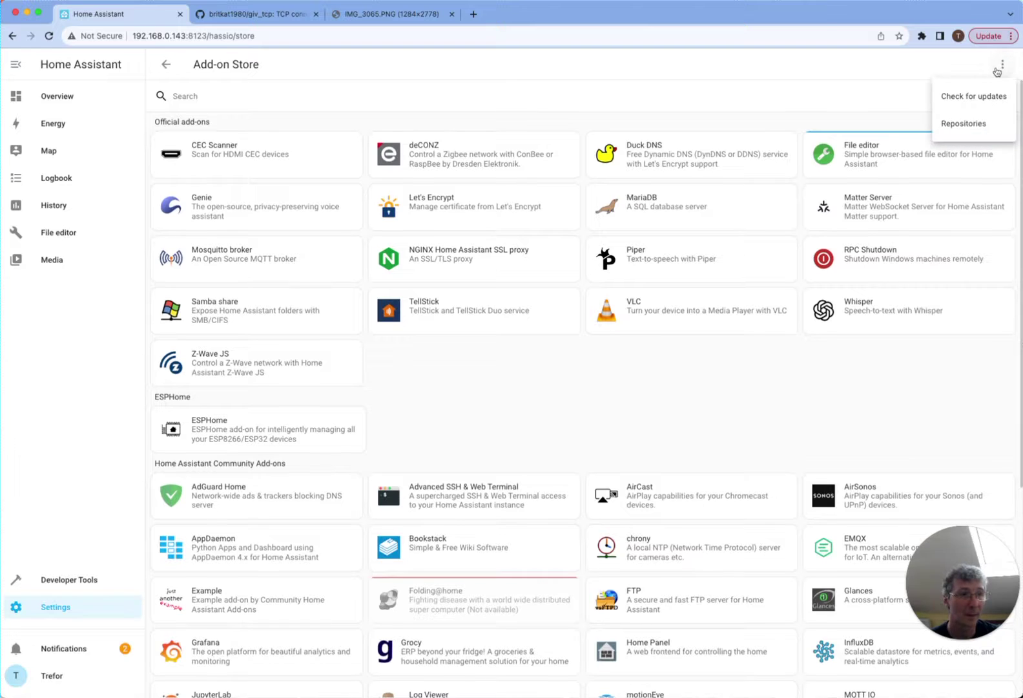
click(977, 121)
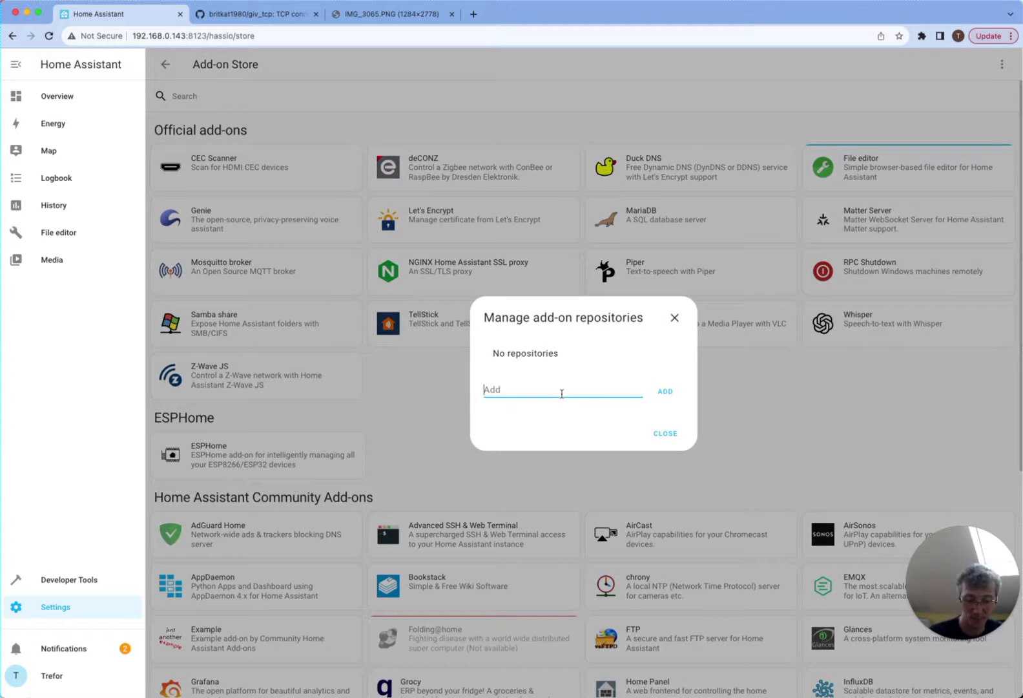
key(super+v)
click(672, 393)
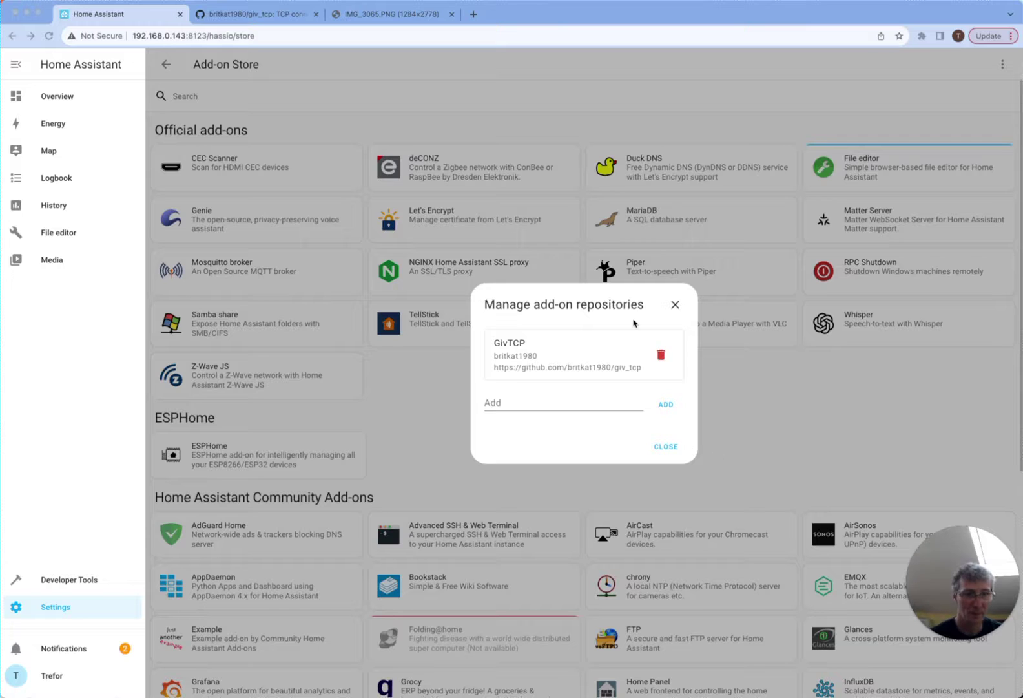
- Search 'giv' in the Add-on Store and then in the installed add-ons list
click(667, 447)
click(228, 94)
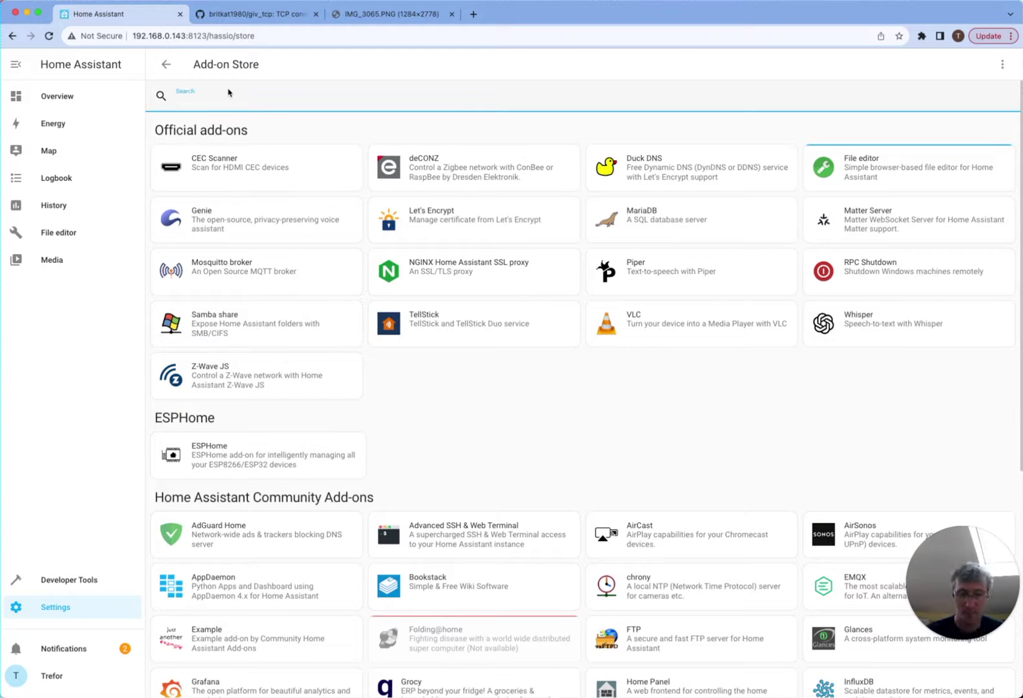
text(giv)
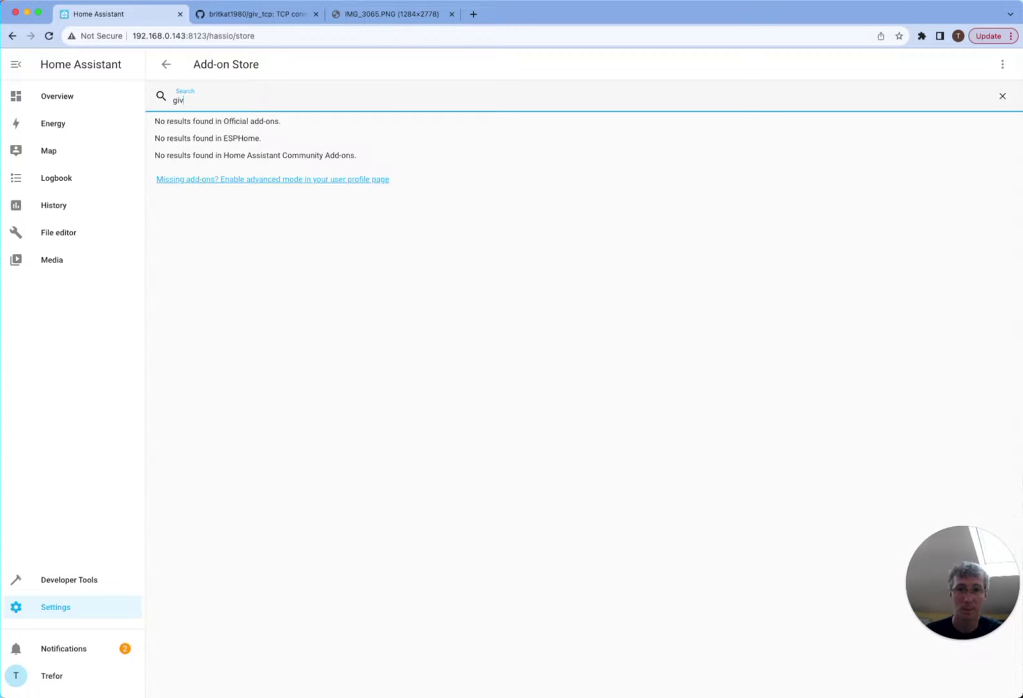
key(BackSpace)
key(BackSpace)
key(BackSpace)
click(188, 73)
click(171, 69)
click(194, 92)
text(giv)
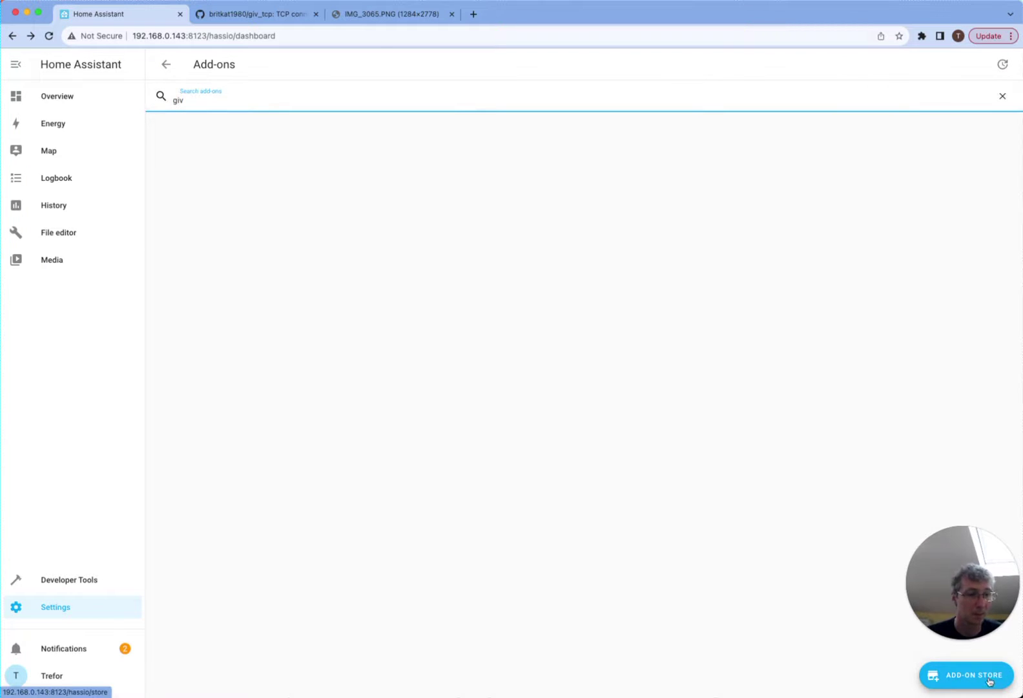
- Reopen the Add-on Store and search 'tc', which returns no results
click(989, 678)
click(384, 97)
text(giv)
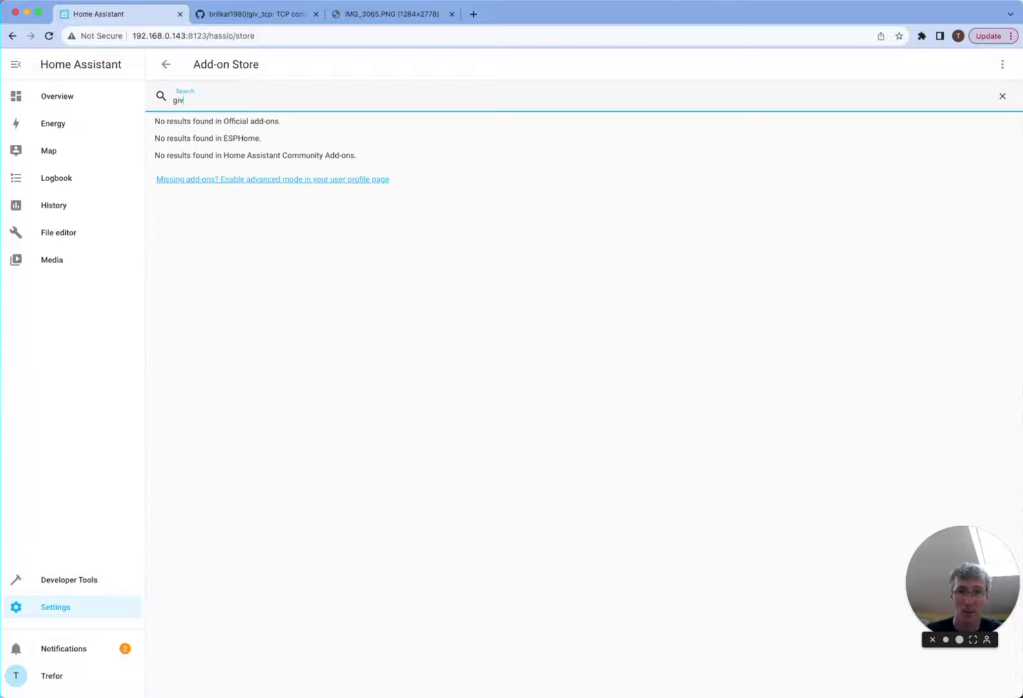
key(BackSpace)
key(BackSpace)
key(BackSpace)
text(tc)
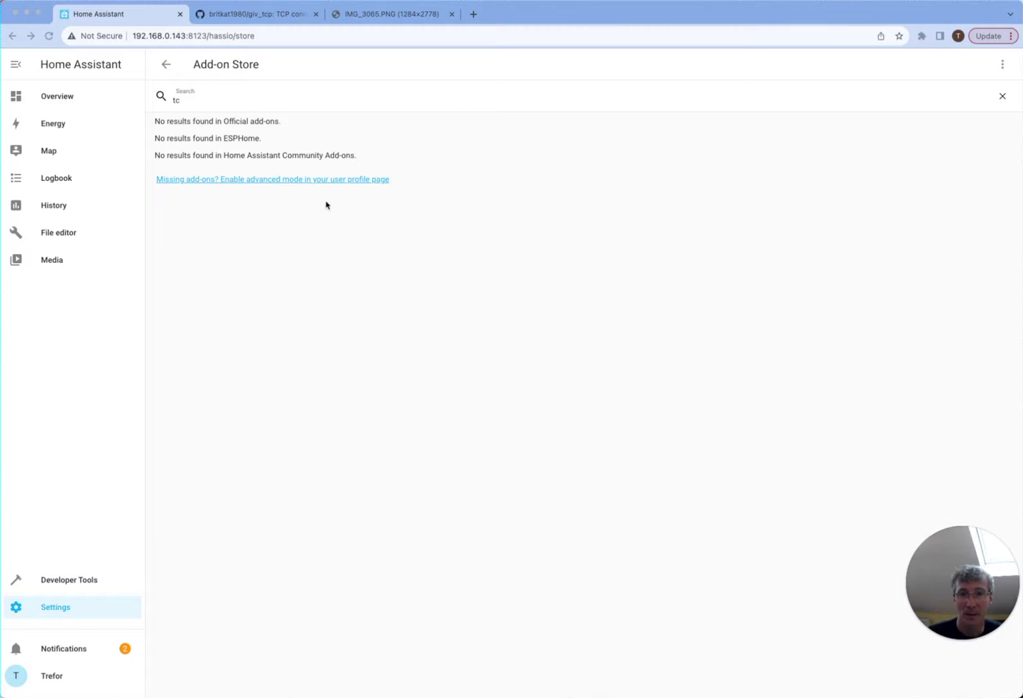
click(344, 190)
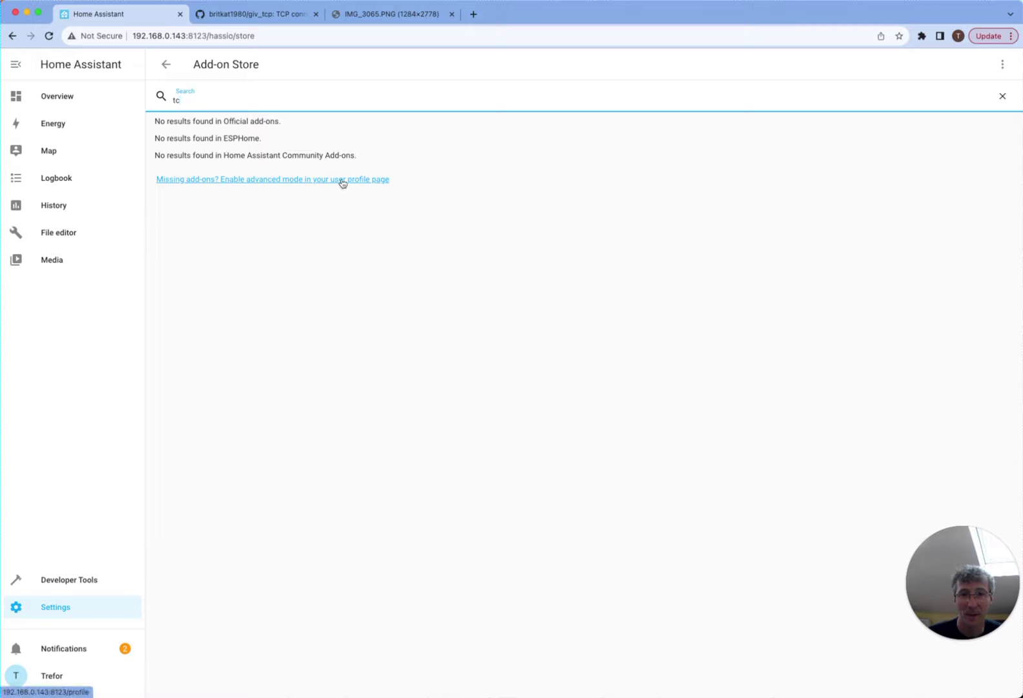
- Log back in to Home Assistant with the account username, keeping this browser logged in
click(342, 183)
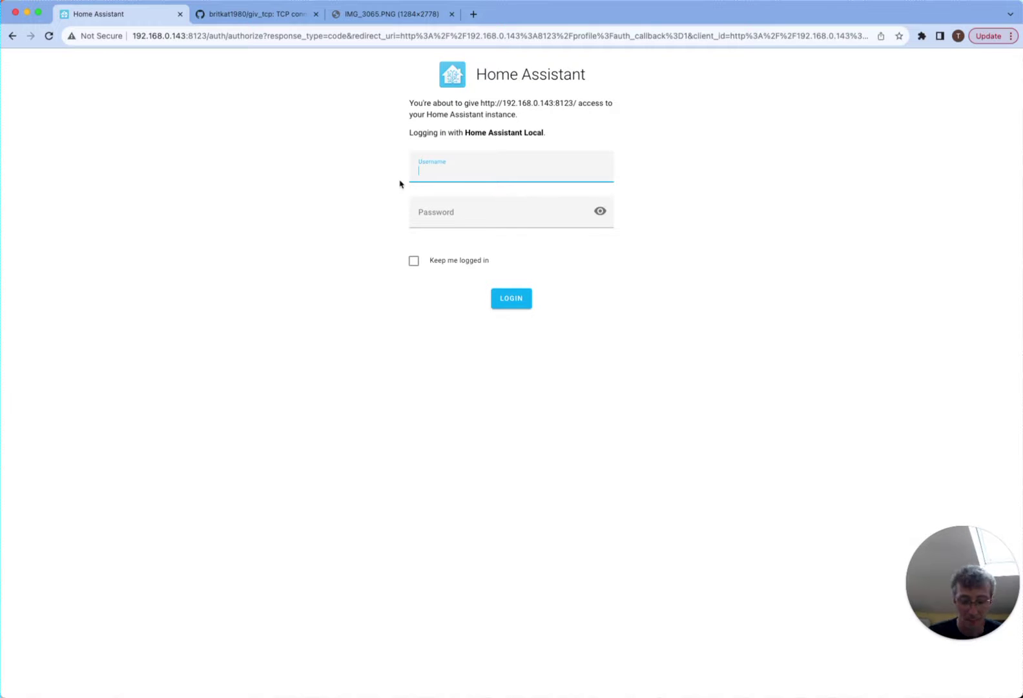
text(trefor)
key(Tab)
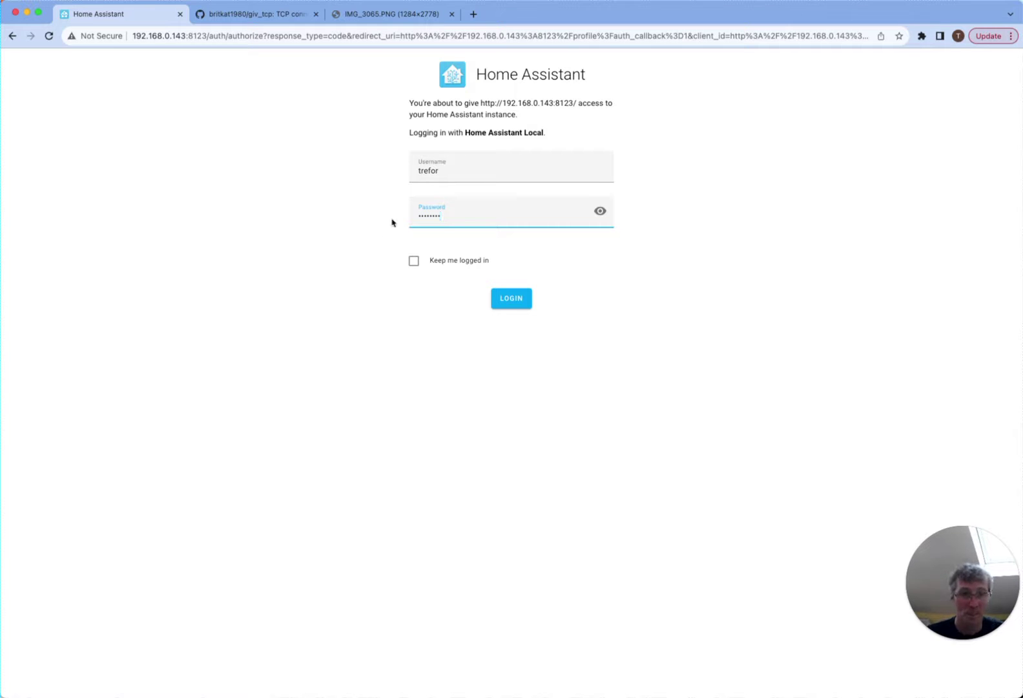
click(411, 259)
click(511, 298)
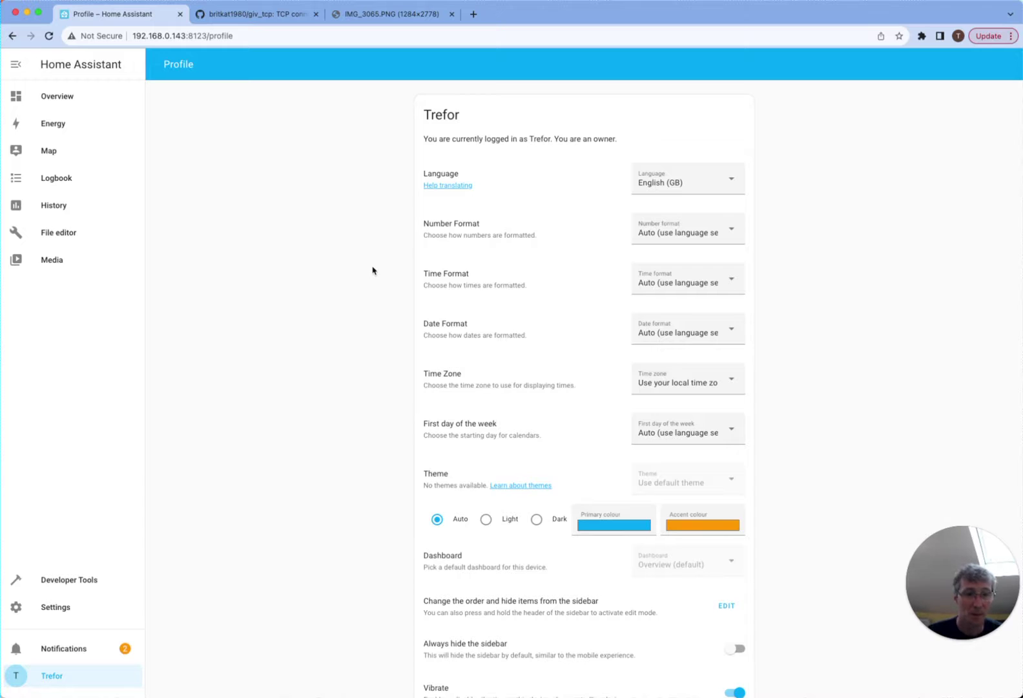
- Search the Profile page for 'adv' and switch on the Advanced Mode toggle
scroll(516, 258, down, 1)
key(super+f)
text(adv)
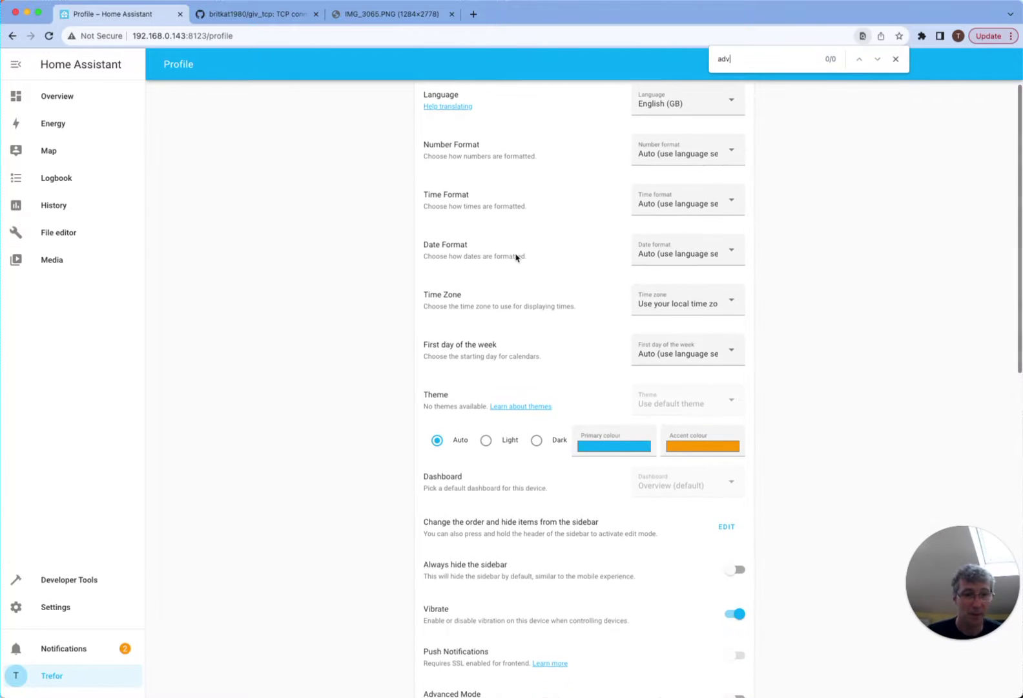
scroll(516, 258, down, 5)
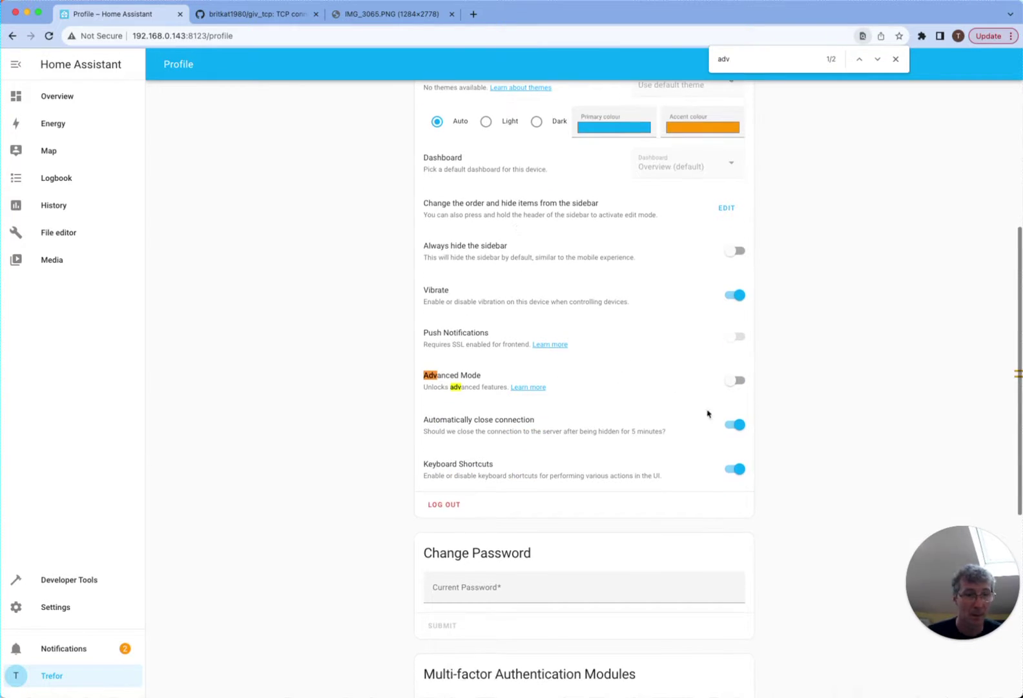
click(734, 380)
scroll(520, 415, down, 6)
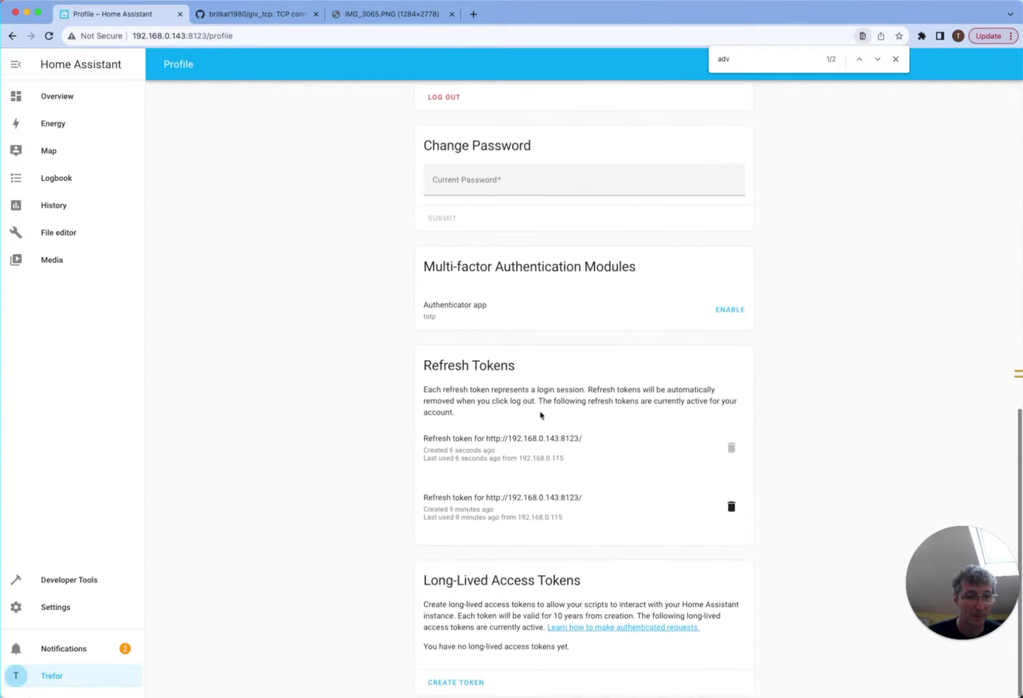
scroll(541, 415, up, 15)
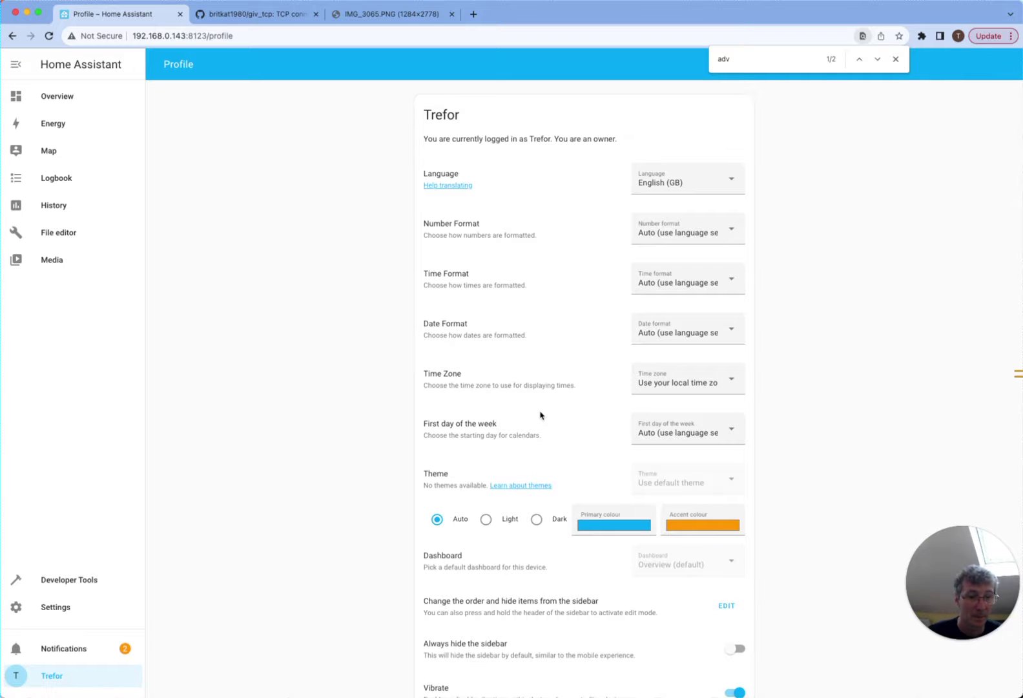
scroll(540, 415, down, 7)
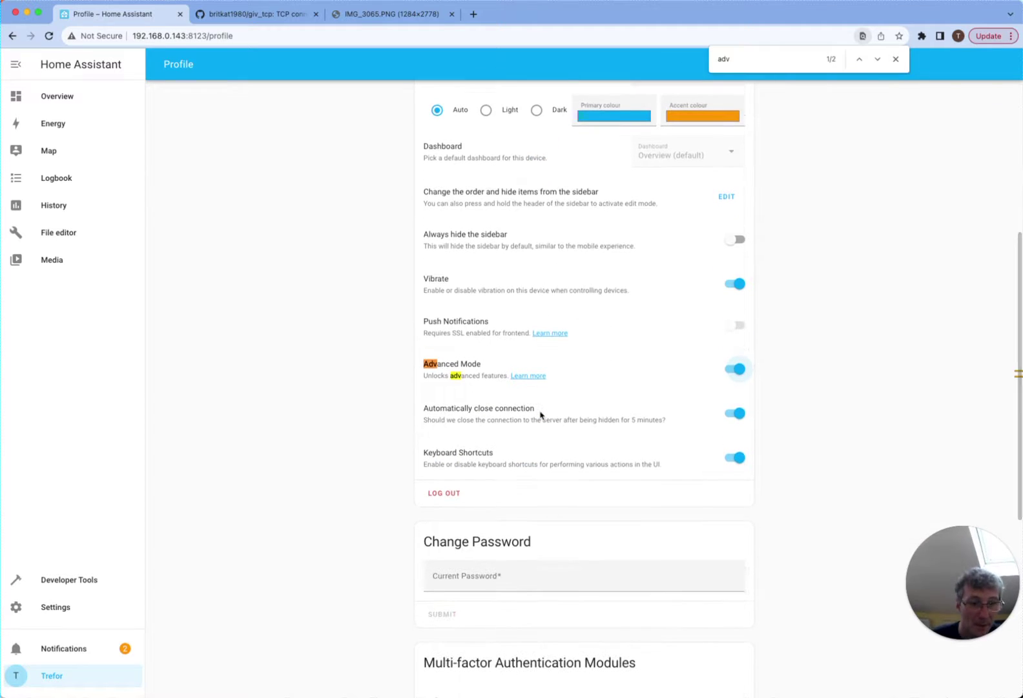
scroll(541, 415, down, 7)
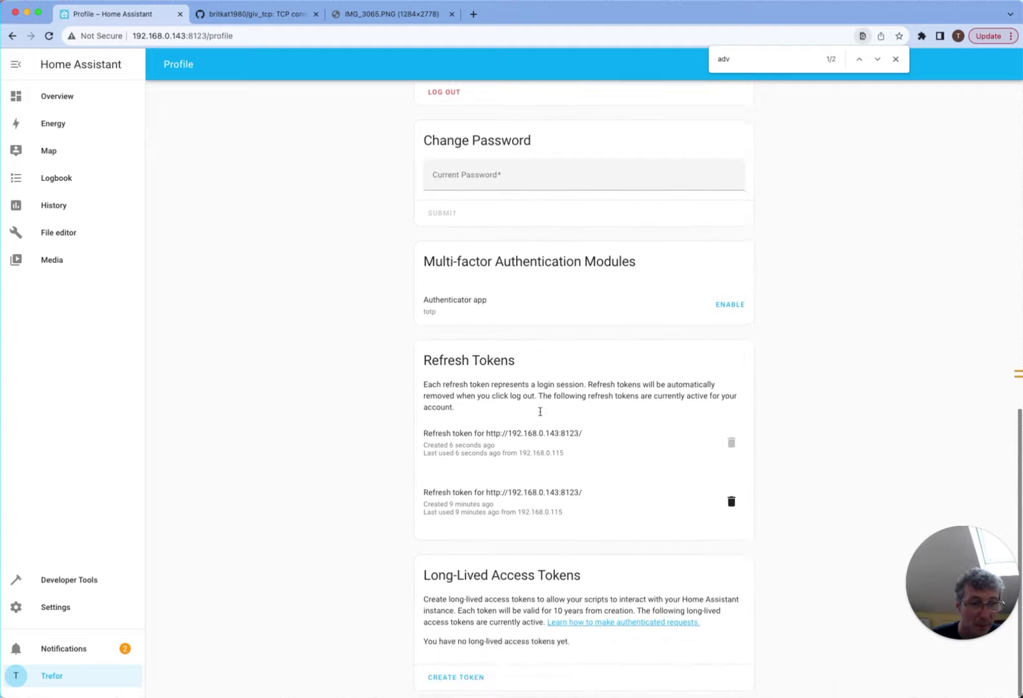
scroll(541, 415, up, 15)
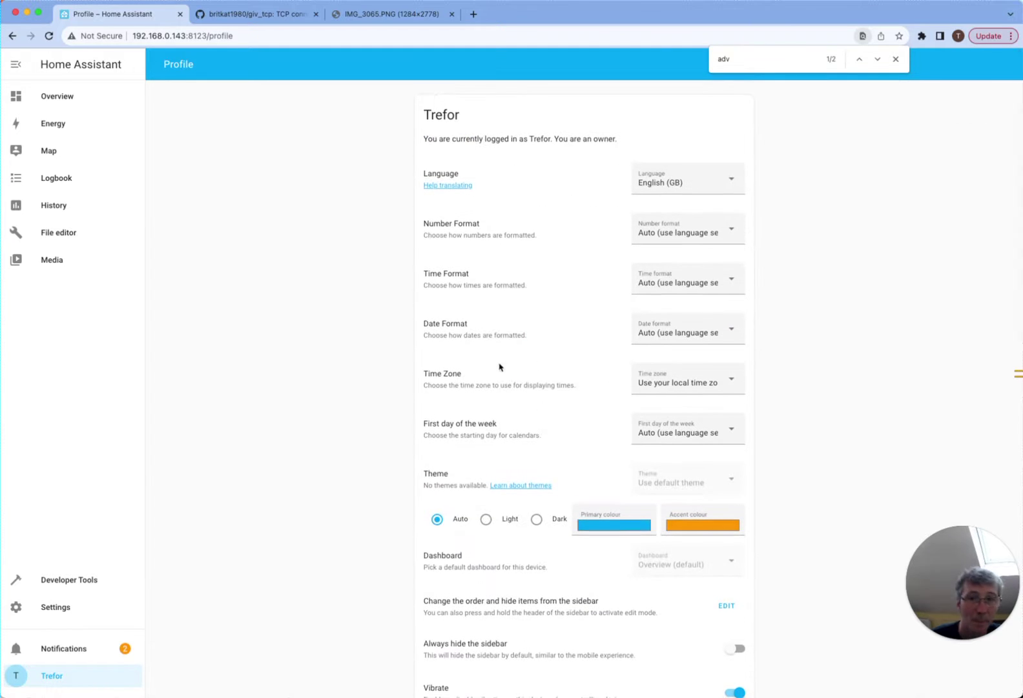
- Search the Add-on Store for 'gi' and install the GivTCP add-on 2.3.3
click(71, 607)
click(492, 278)
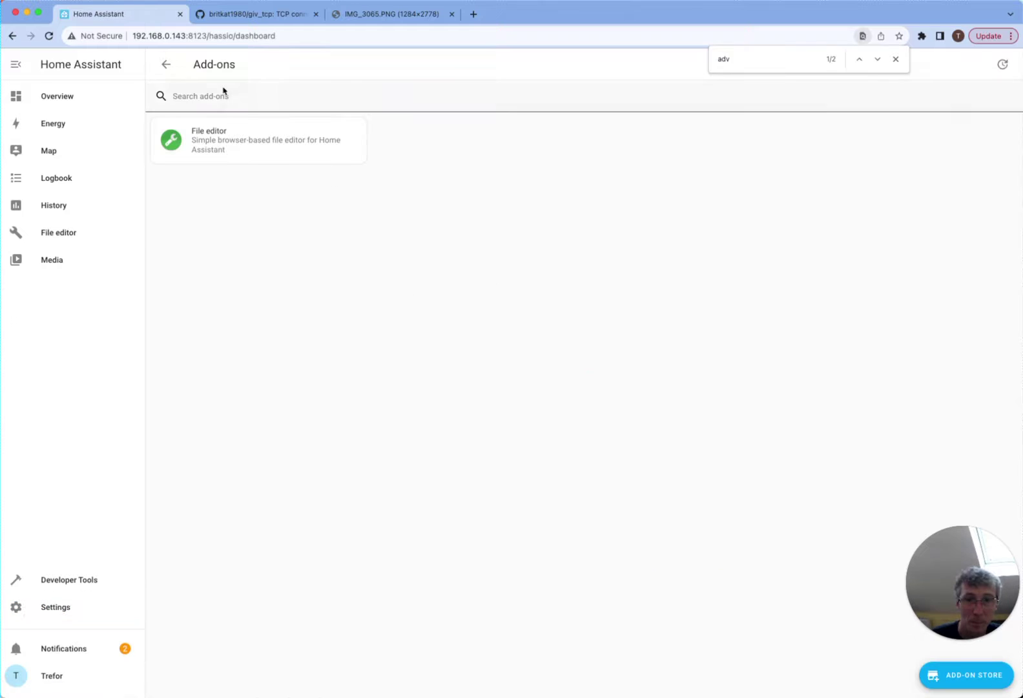
click(222, 93)
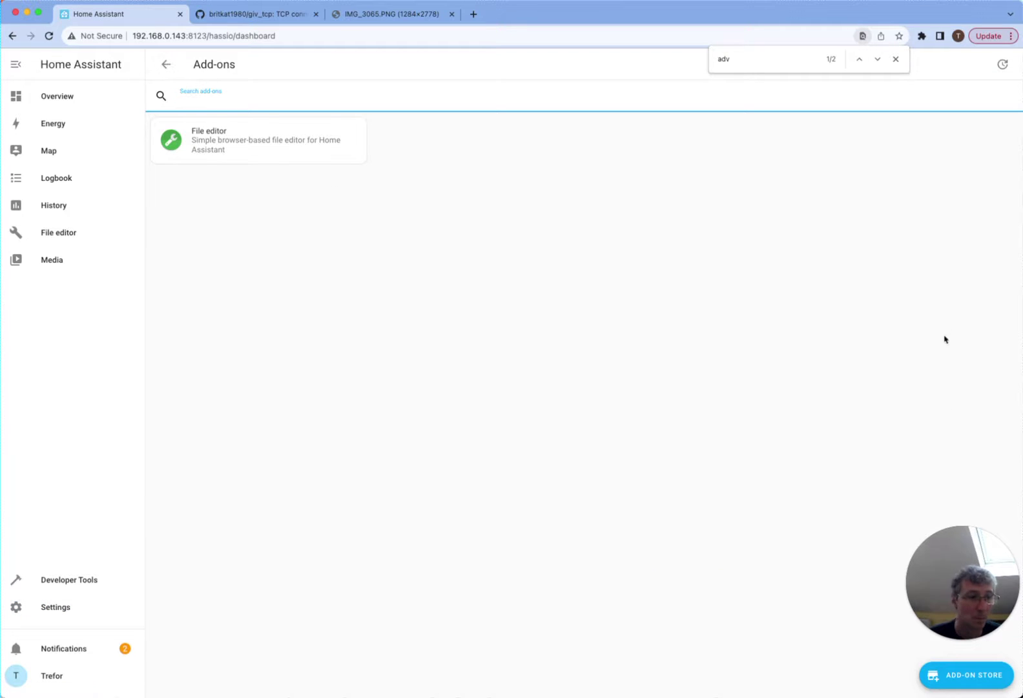
click(955, 672)
text(gi)
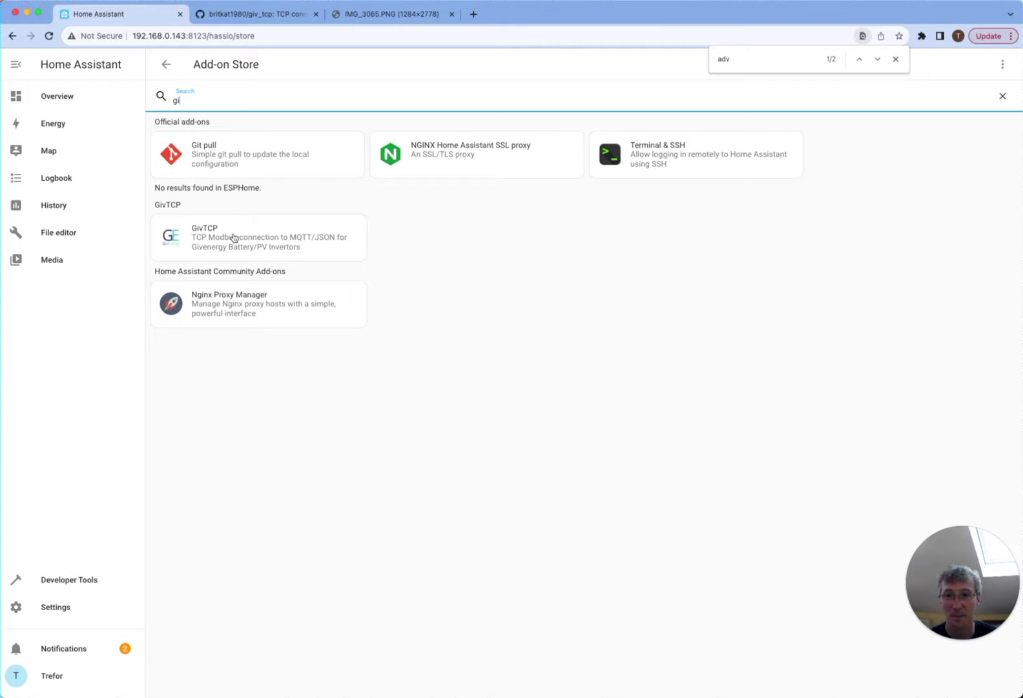
click(237, 238)
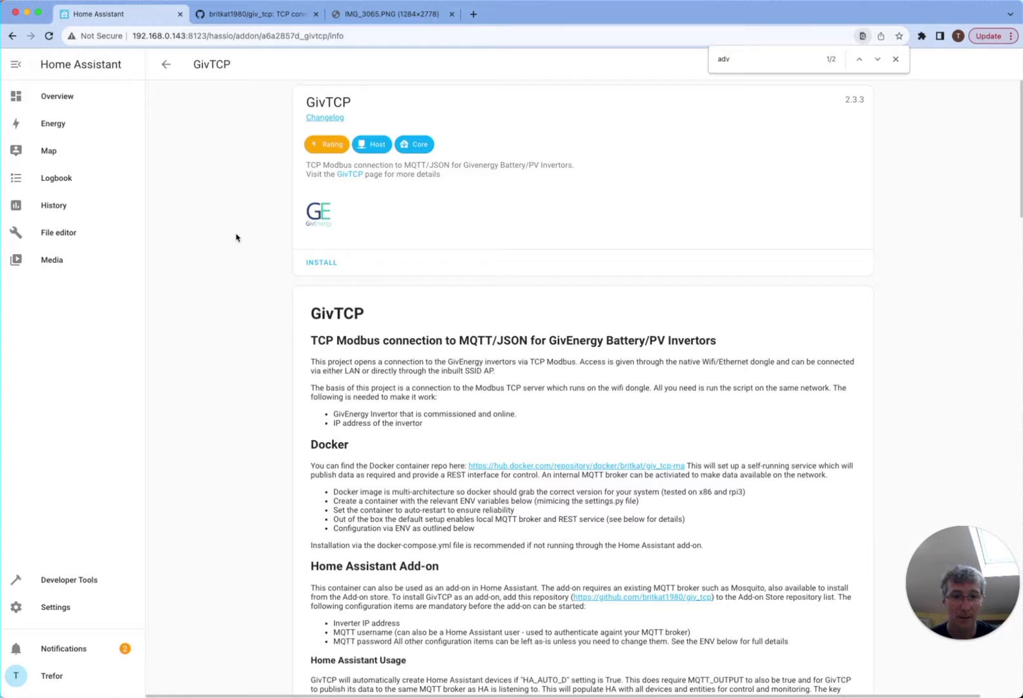
click(321, 266)
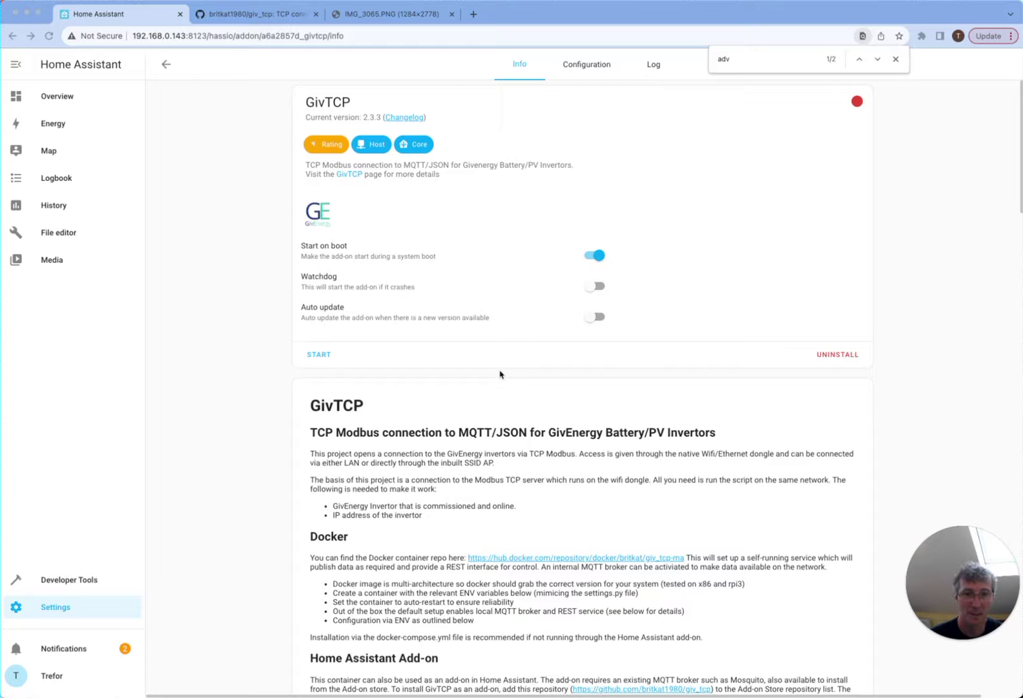
- Select 'Mosquito' in the GivTCP description, then return to the installed Add-ons list
scroll(391, 327, down, 5)
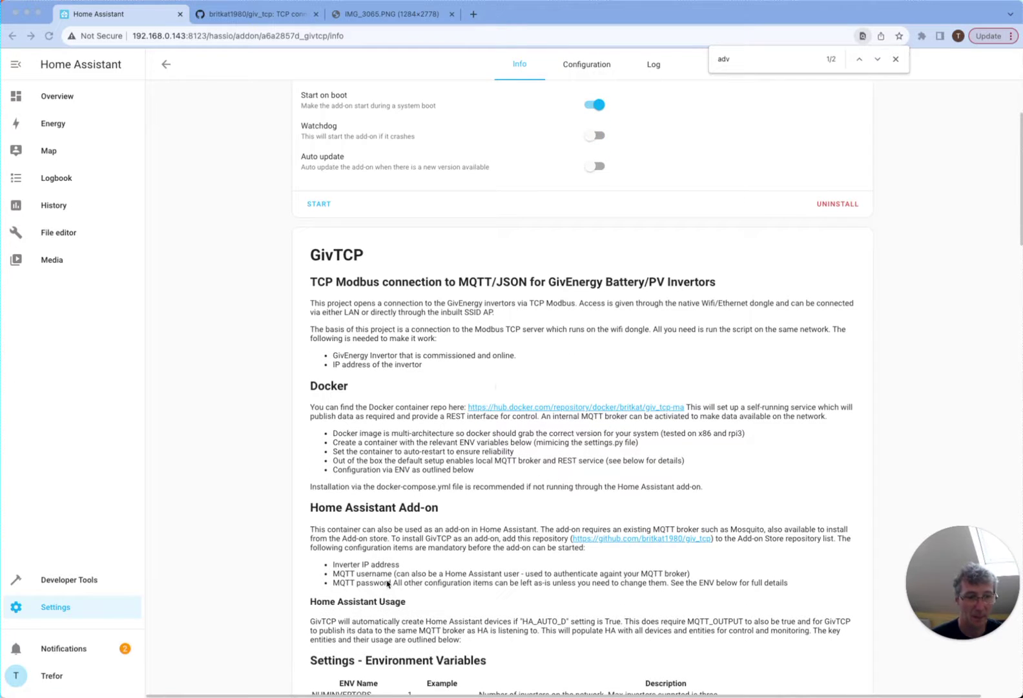
double_click(742, 528)
key(super+c)
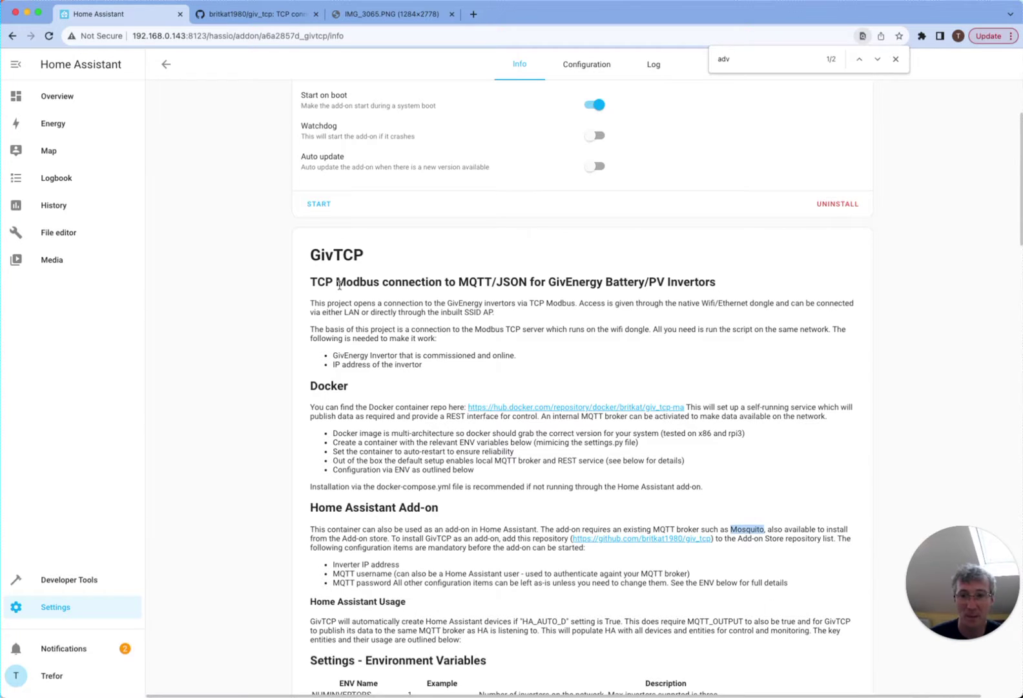
click(57, 608)
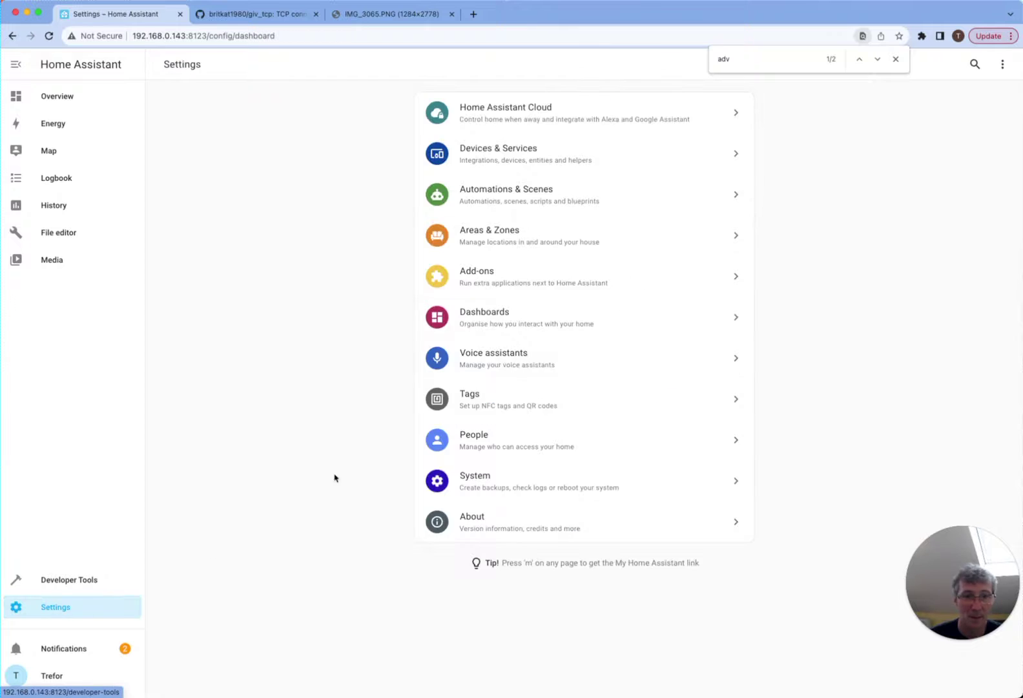
click(524, 284)
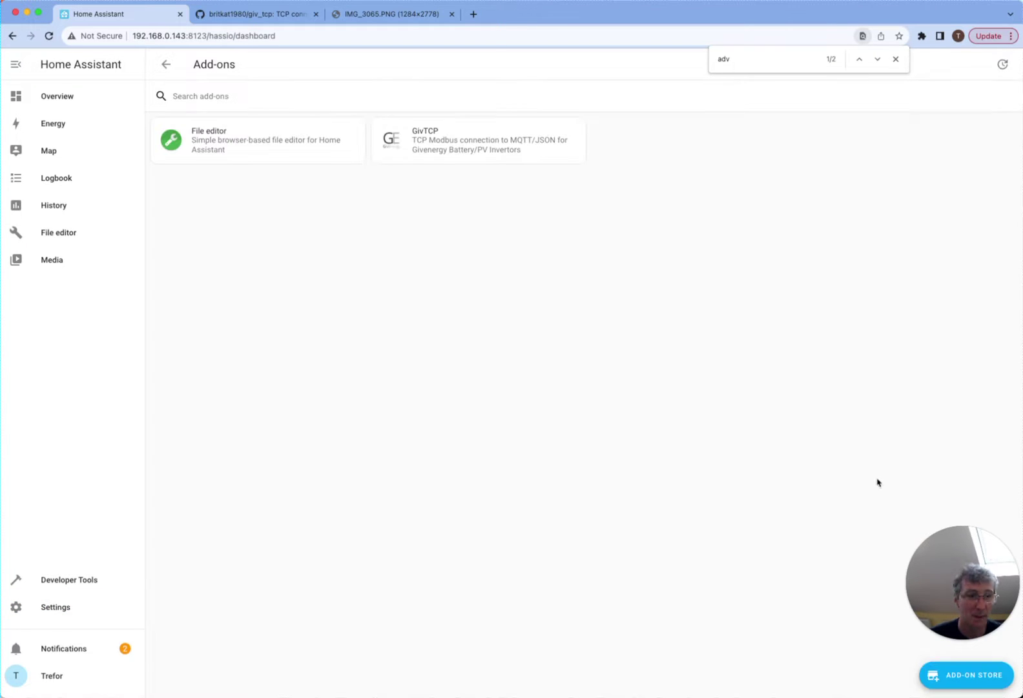
- Paste 'Mosquito' into the Add-on Store search and install the Mosquitto broker 6.2.1
click(970, 677)
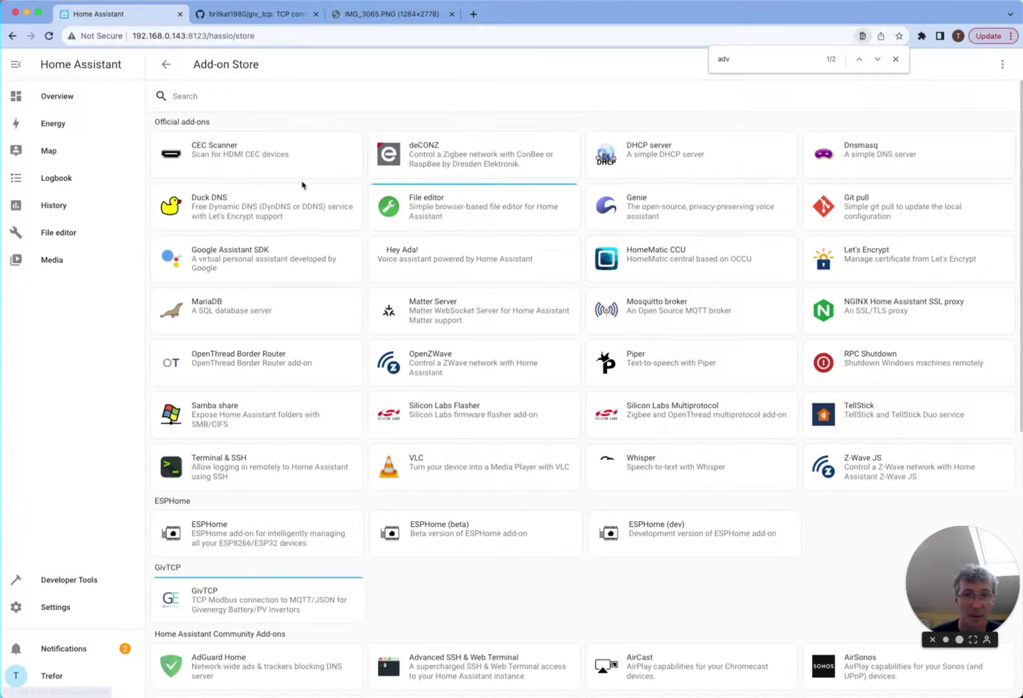
click(219, 96)
key(super+v)
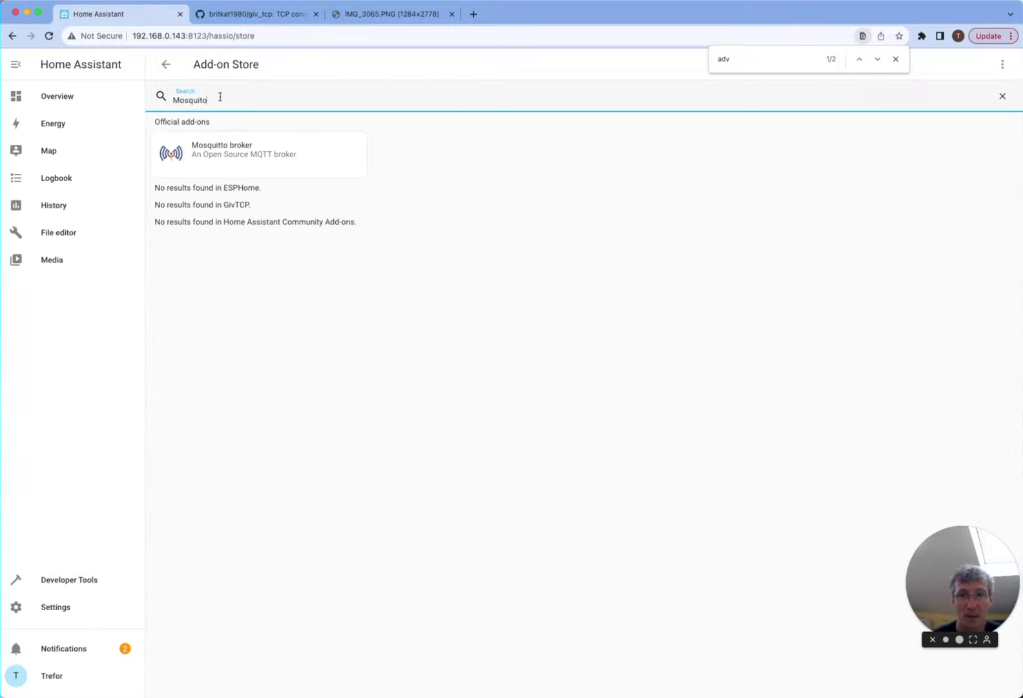
click(221, 158)
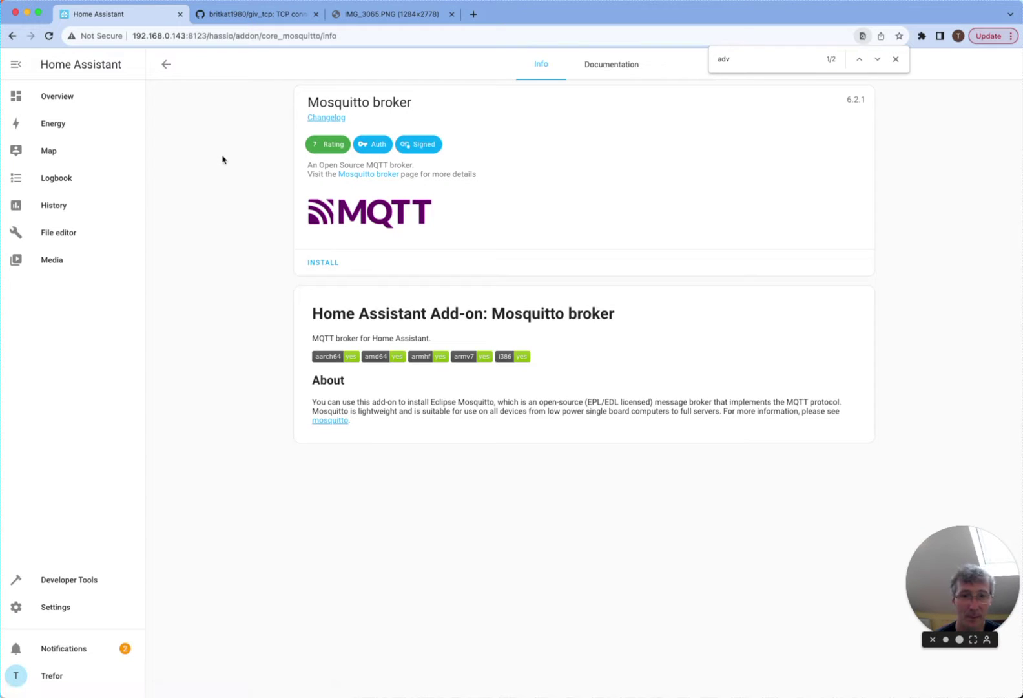
click(323, 263)
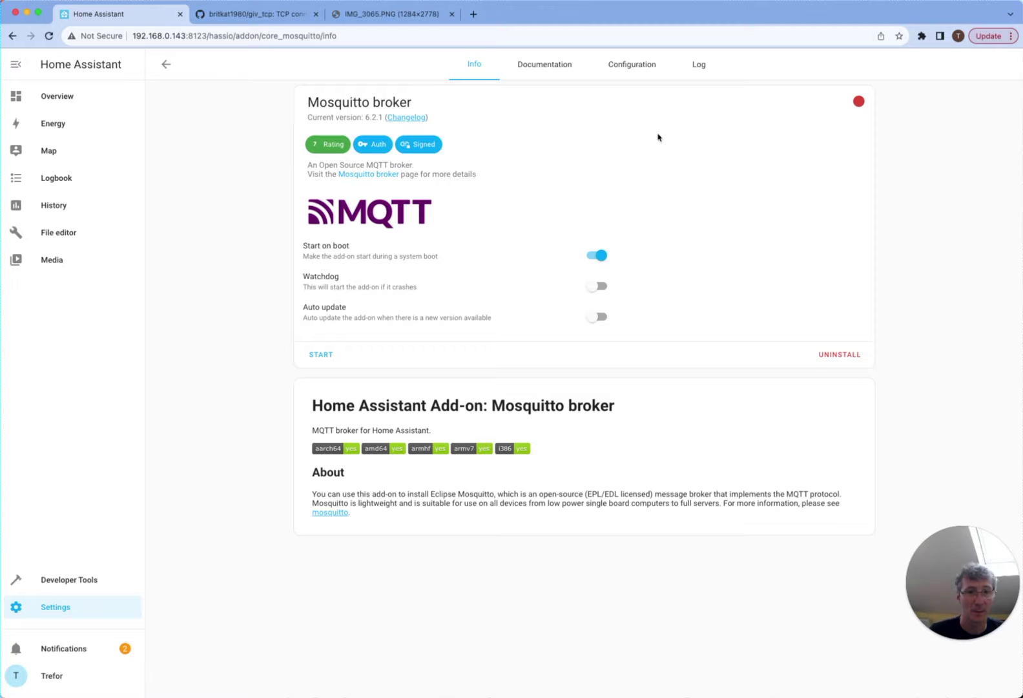
- Review the Mosquitto broker configuration: empty logins list, MQTT ports 1883 and 1884 (WebSocket)
click(646, 64)
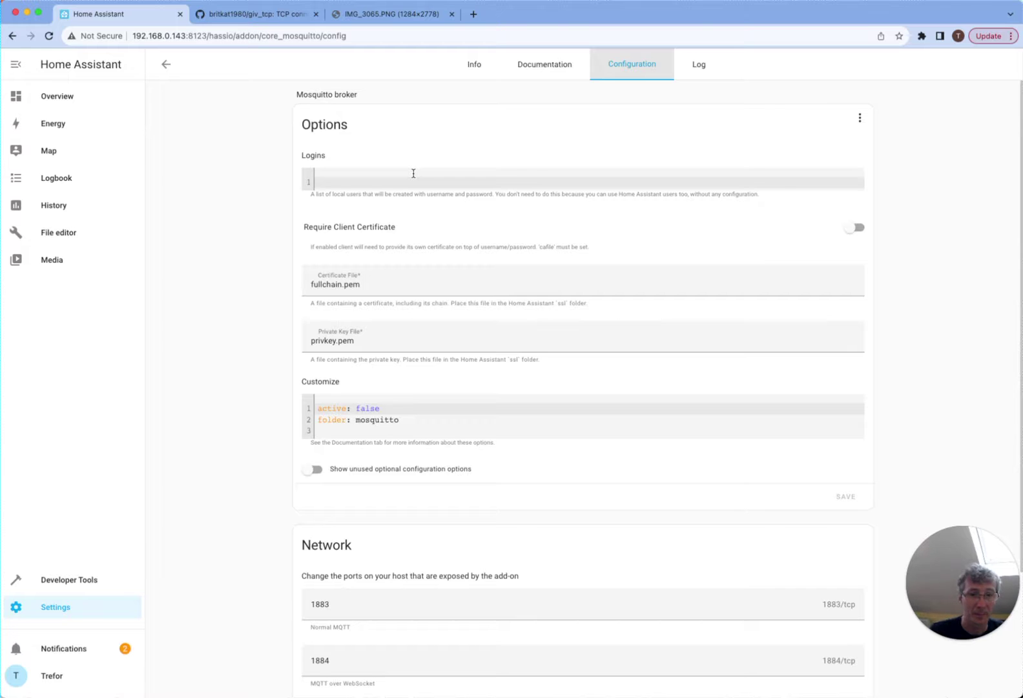
scroll(399, 304, down, 5)
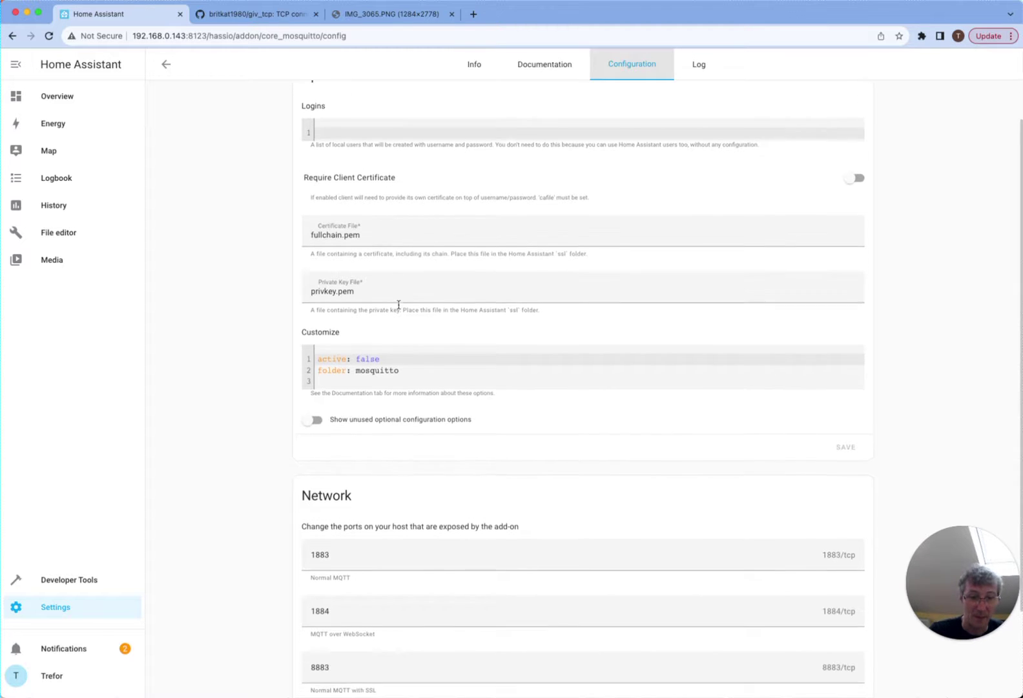
scroll(399, 308, up, 5)
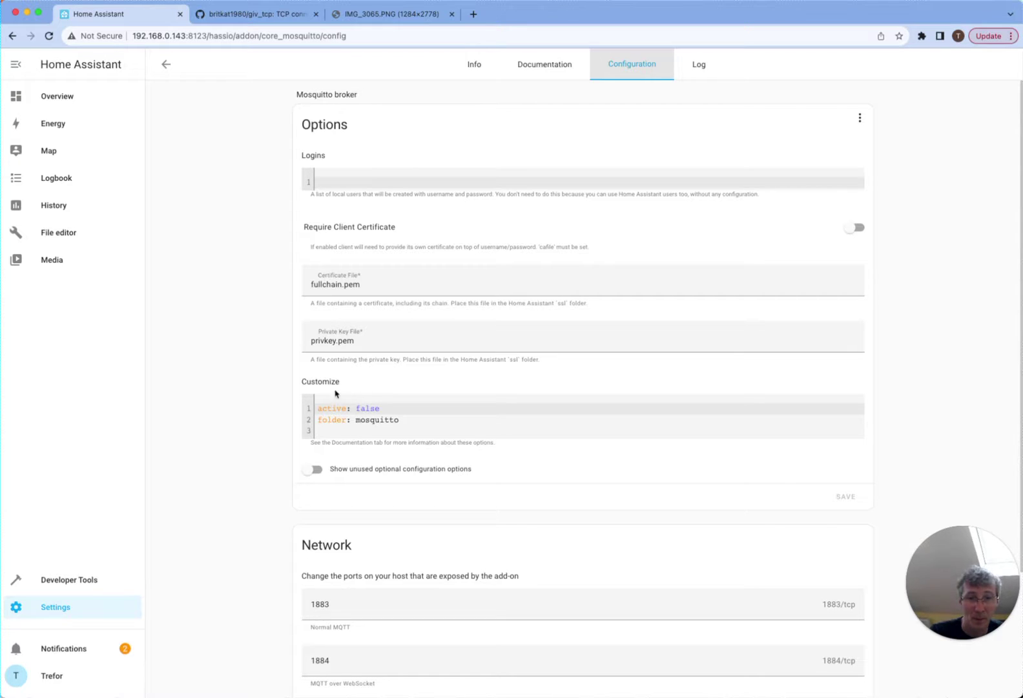
- Reopen the Mosquitto broker, start it, and refresh its log to check the startup entries
click(166, 64)
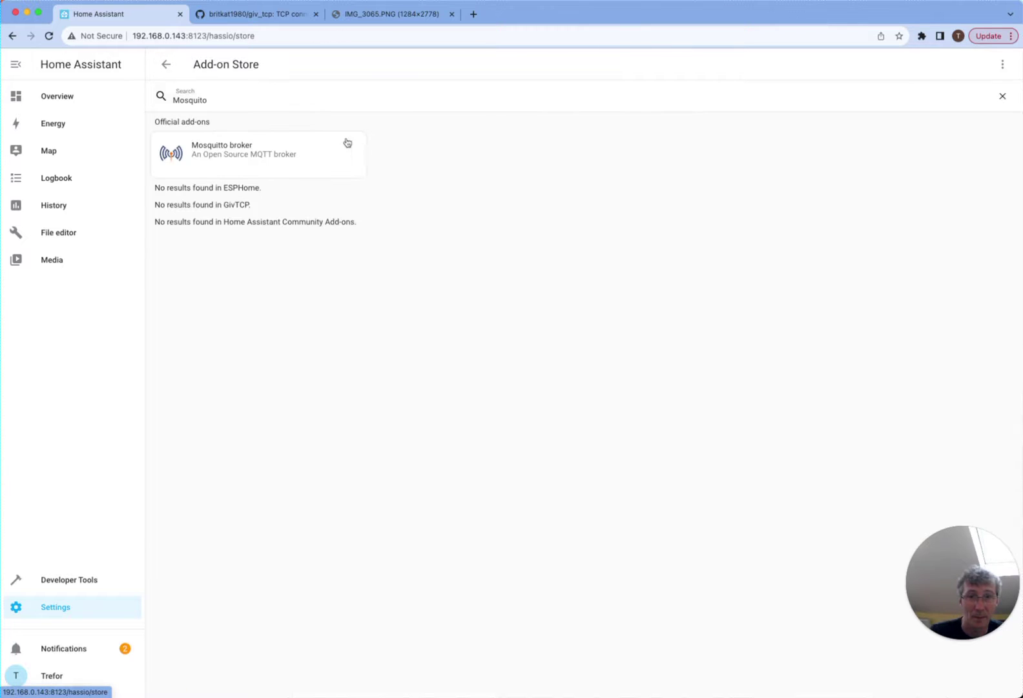
click(284, 162)
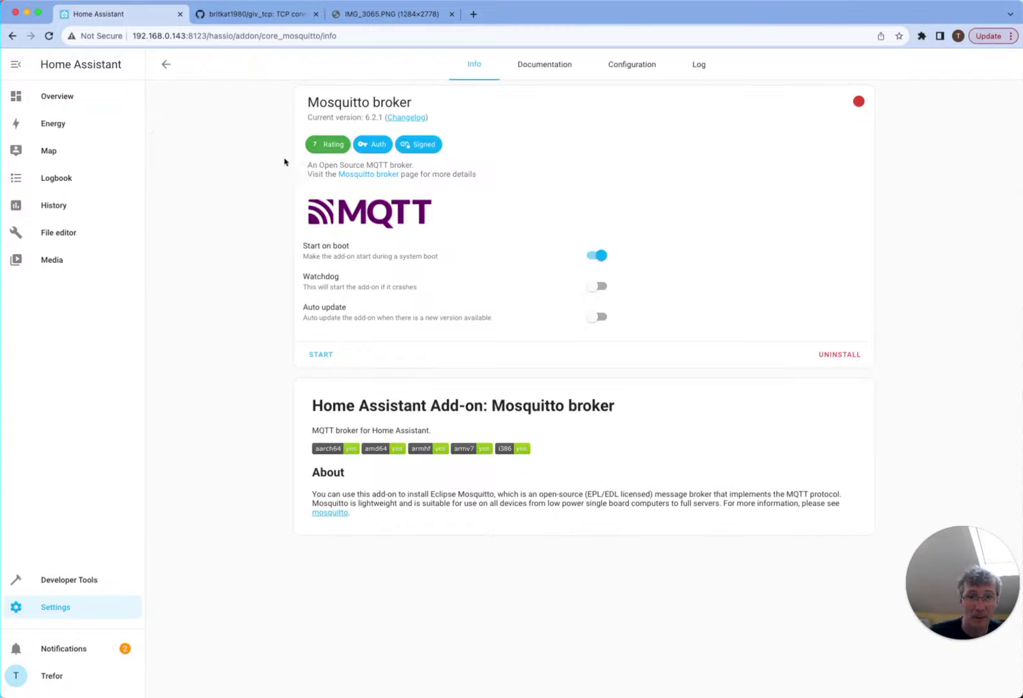
click(313, 356)
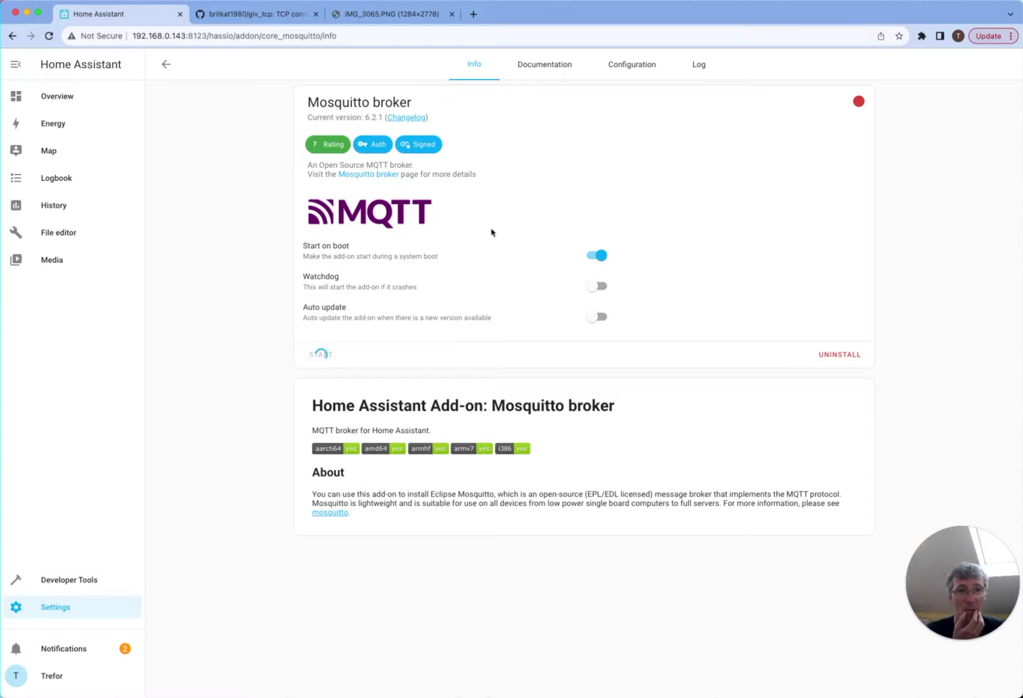
click(698, 66)
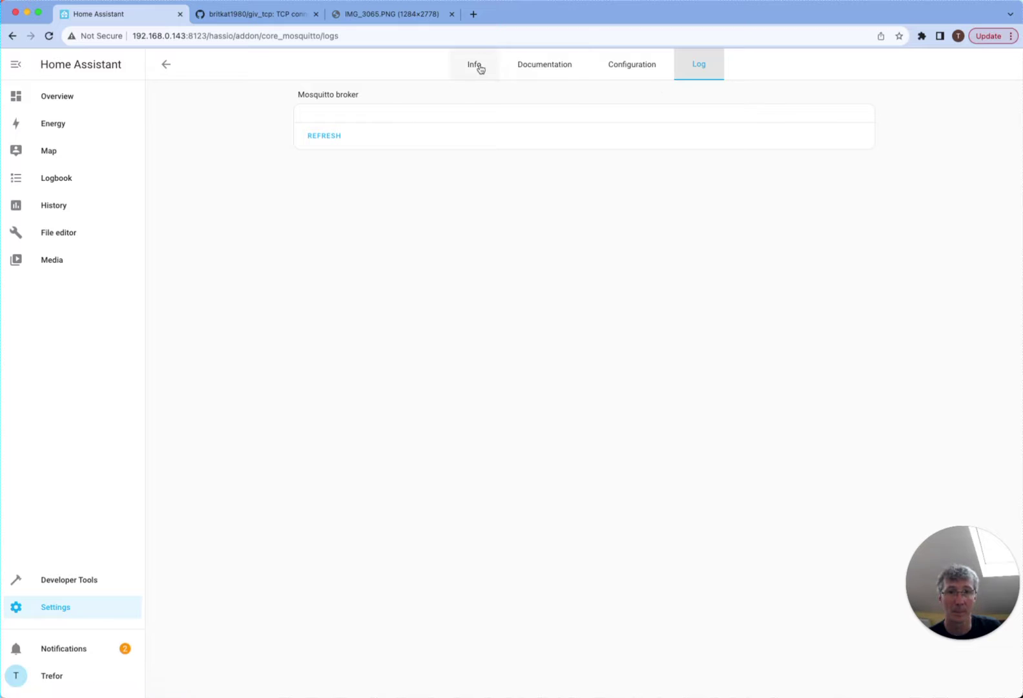
click(331, 137)
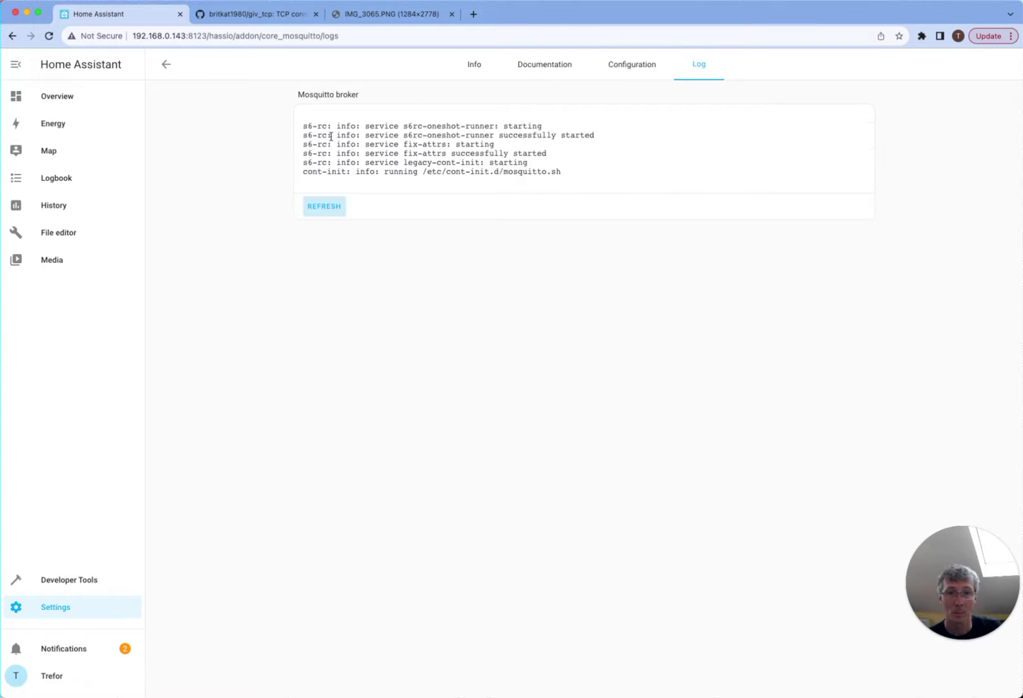
click(324, 206)
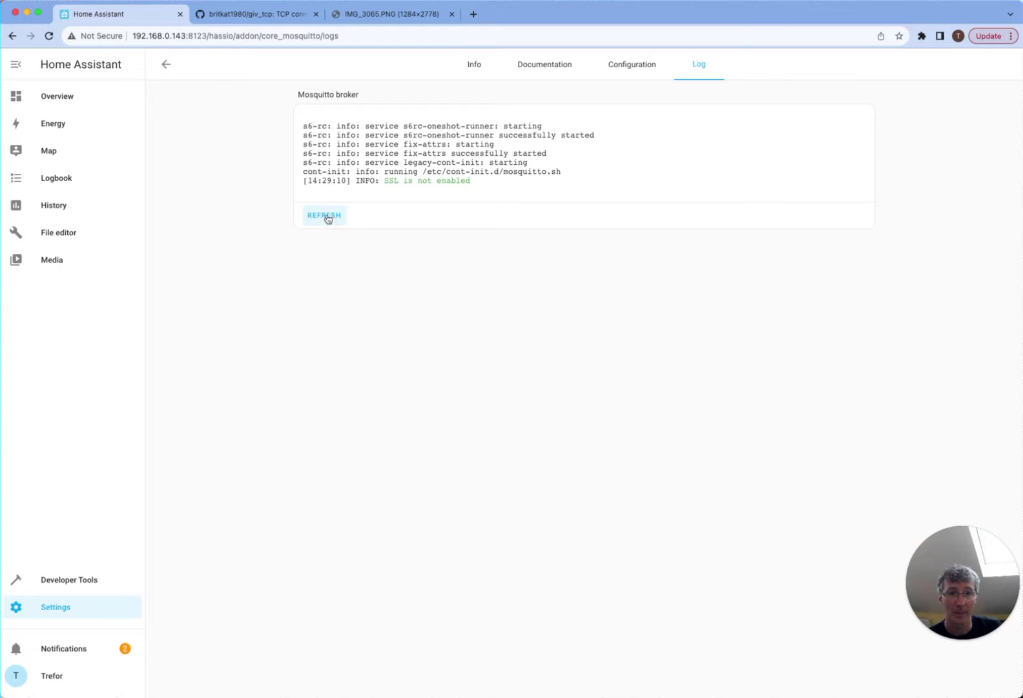
click(327, 222)
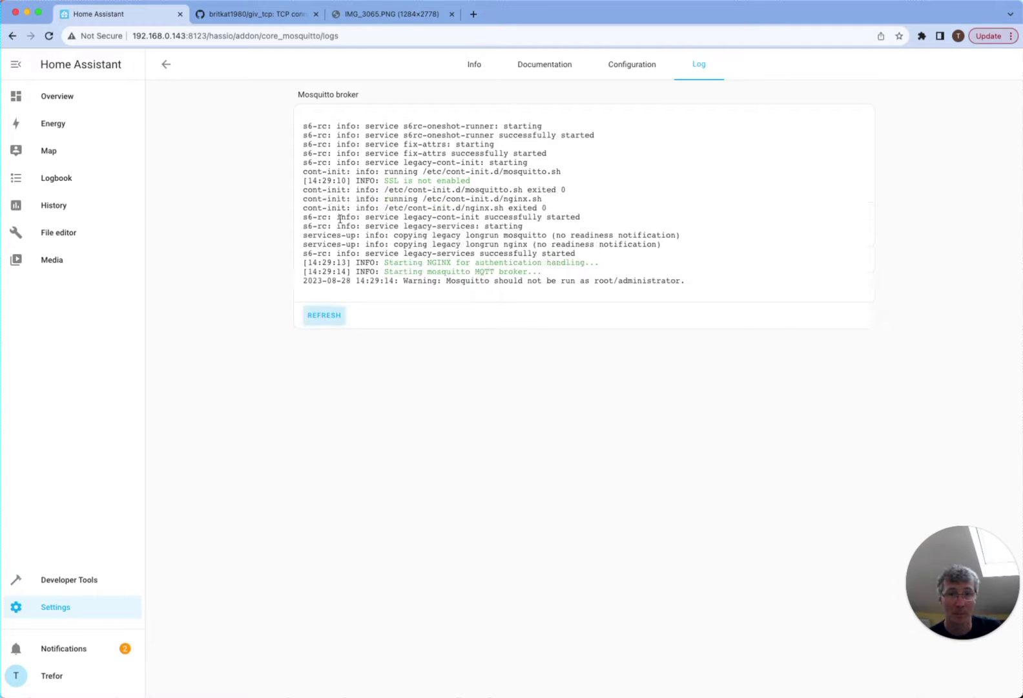
click(332, 320)
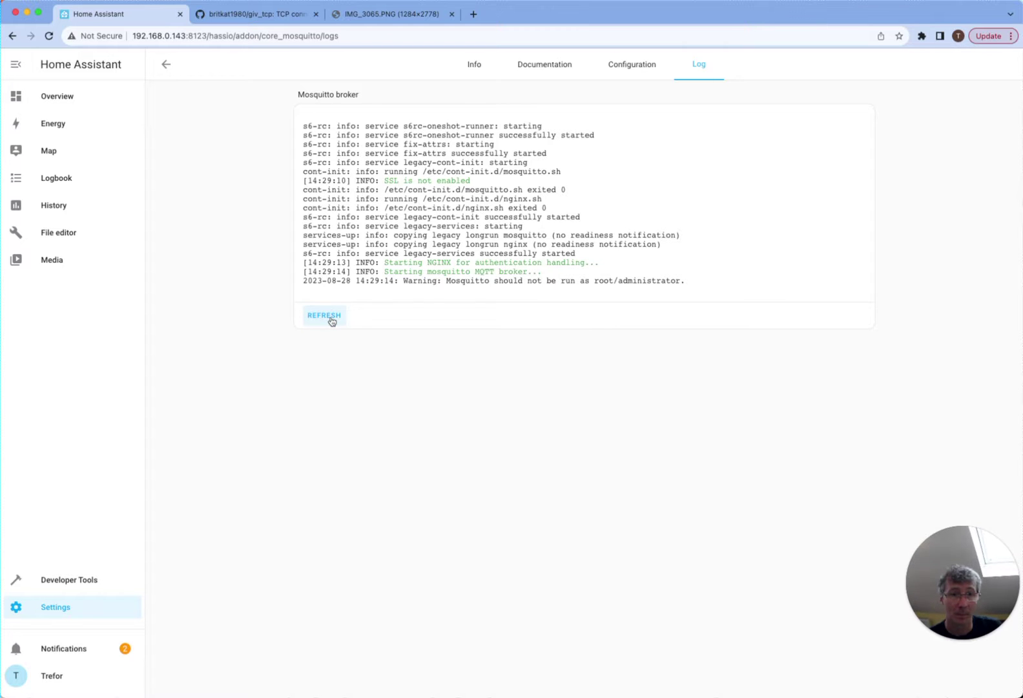
- Turn on the broker's watchdog, start it, and return to the installed Add-ons list
click(479, 66)
click(594, 253)
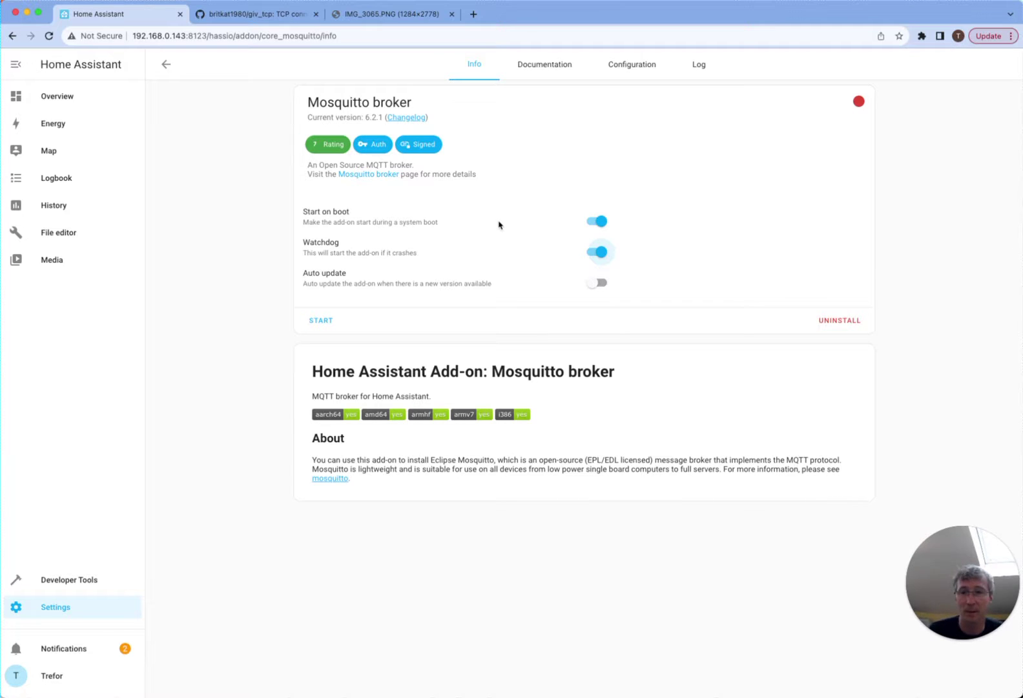
click(321, 320)
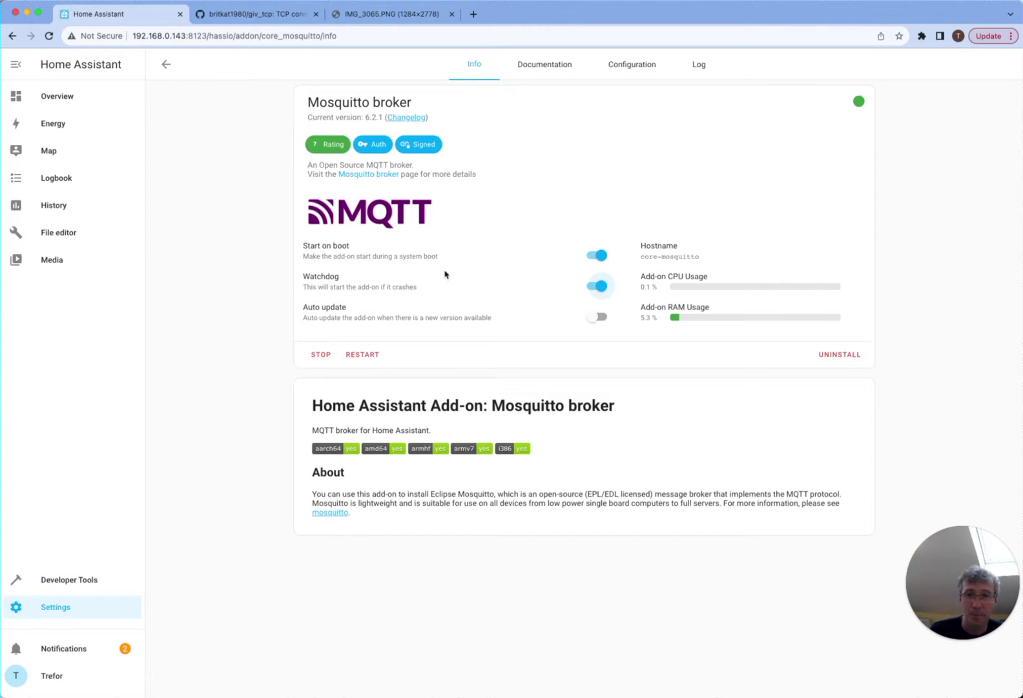
click(77, 611)
click(563, 278)
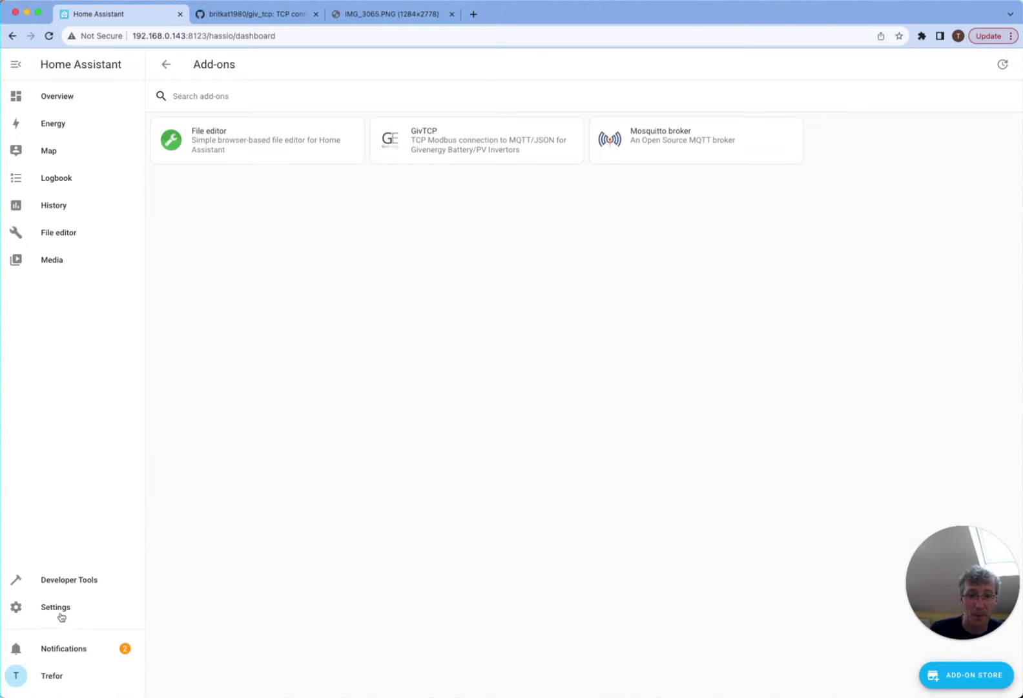
- Open the GivTCP Configuration tab, then view IMG_3065.PNG showing inverter IP 192.168.0.20
click(498, 139)
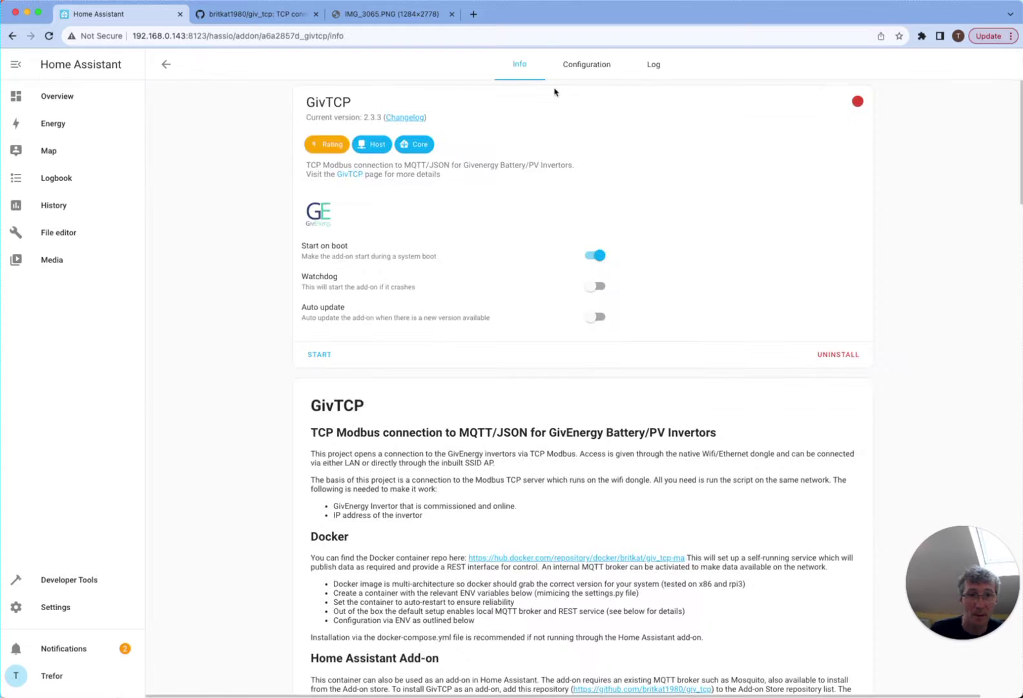
click(584, 67)
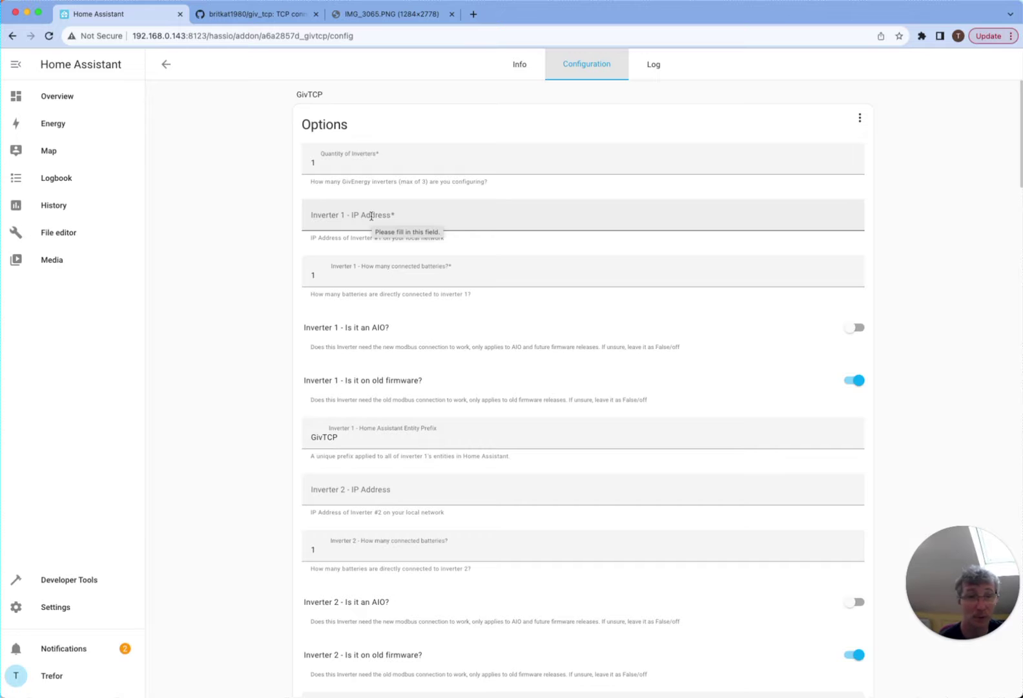
click(403, 14)
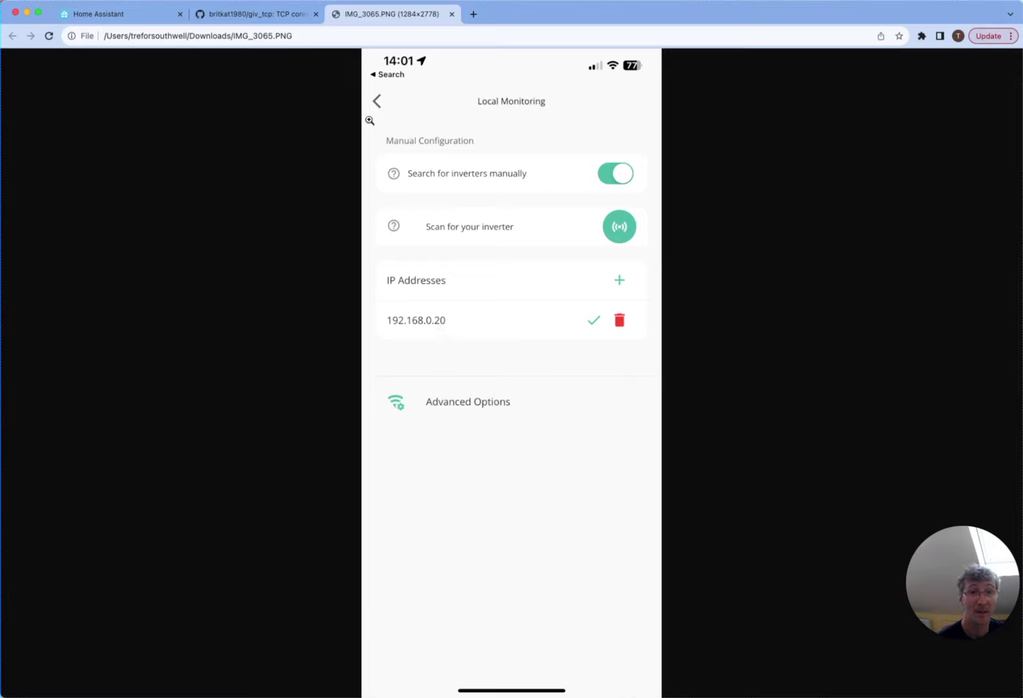
- Enter 192.168.0.20 as GivTCP's Inverter 1 IP address and scroll down to the MQTT fields
click(224, 7)
click(104, 13)
click(388, 213)
text(192.1)
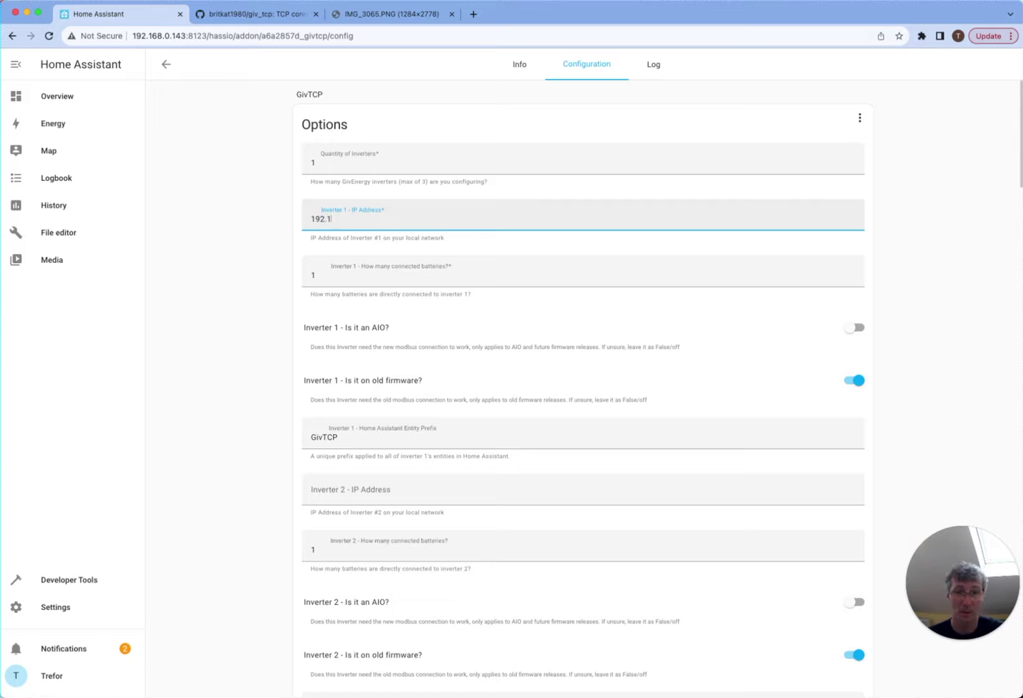
text(68.0.20)
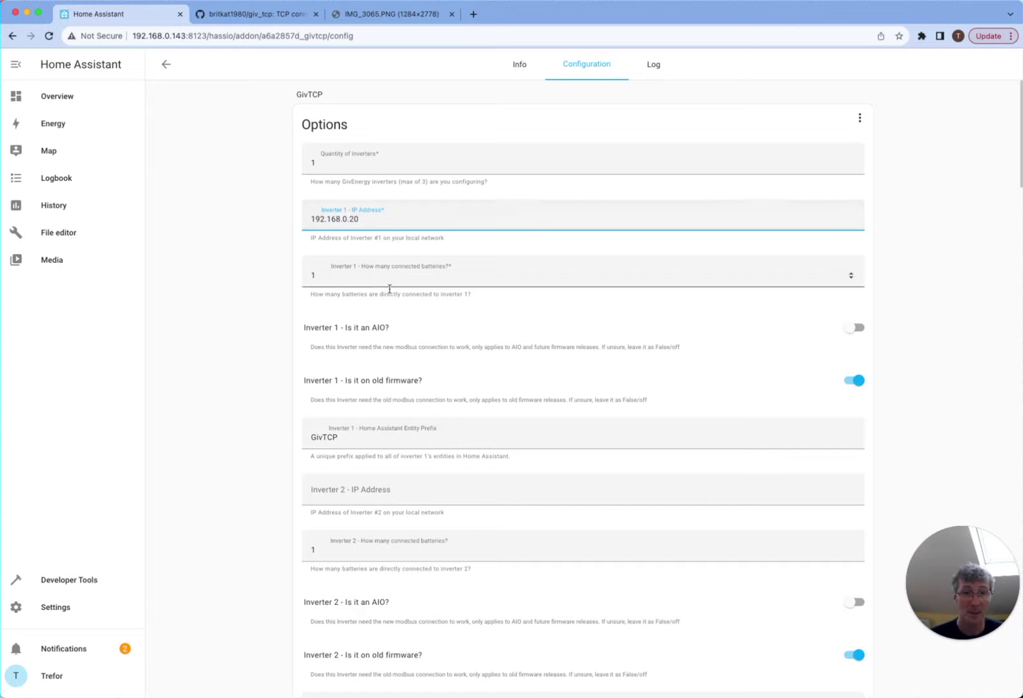
scroll(389, 277, down, 1)
scroll(390, 277, down, 2)
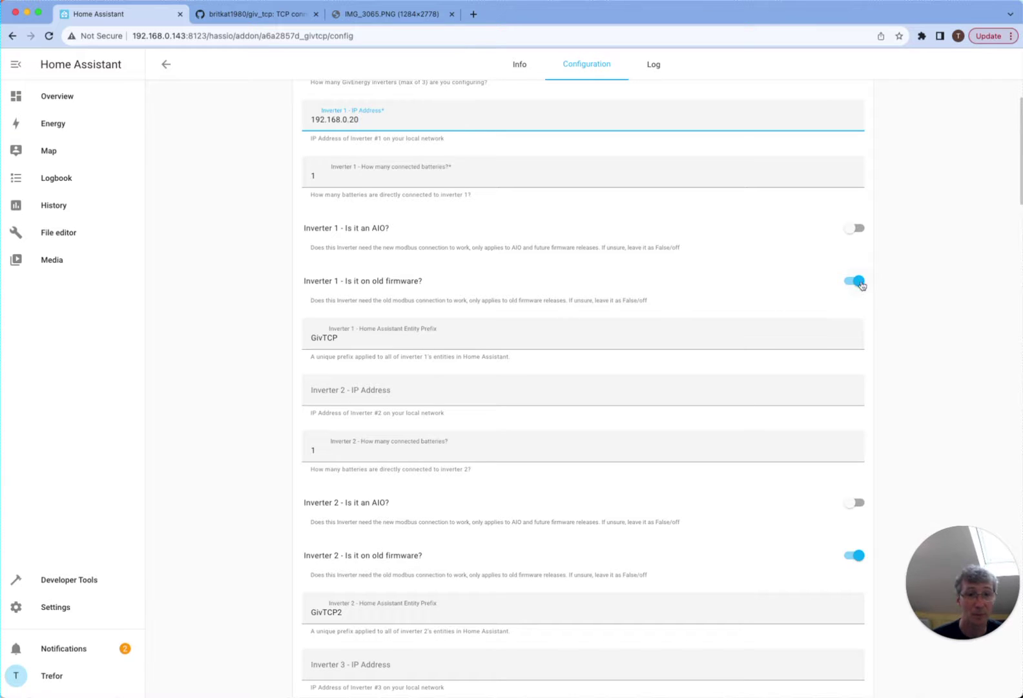
scroll(860, 291, down, 2)
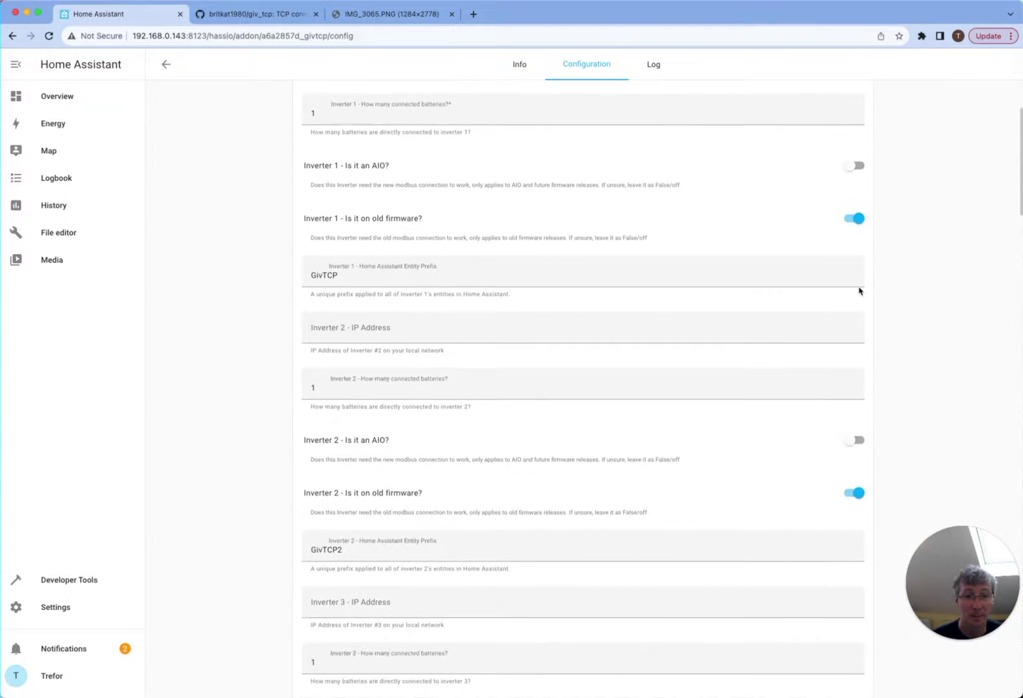
scroll(860, 291, down, 5)
scroll(863, 246, down, 3)
scroll(863, 247, down, 1)
scroll(863, 246, down, 6)
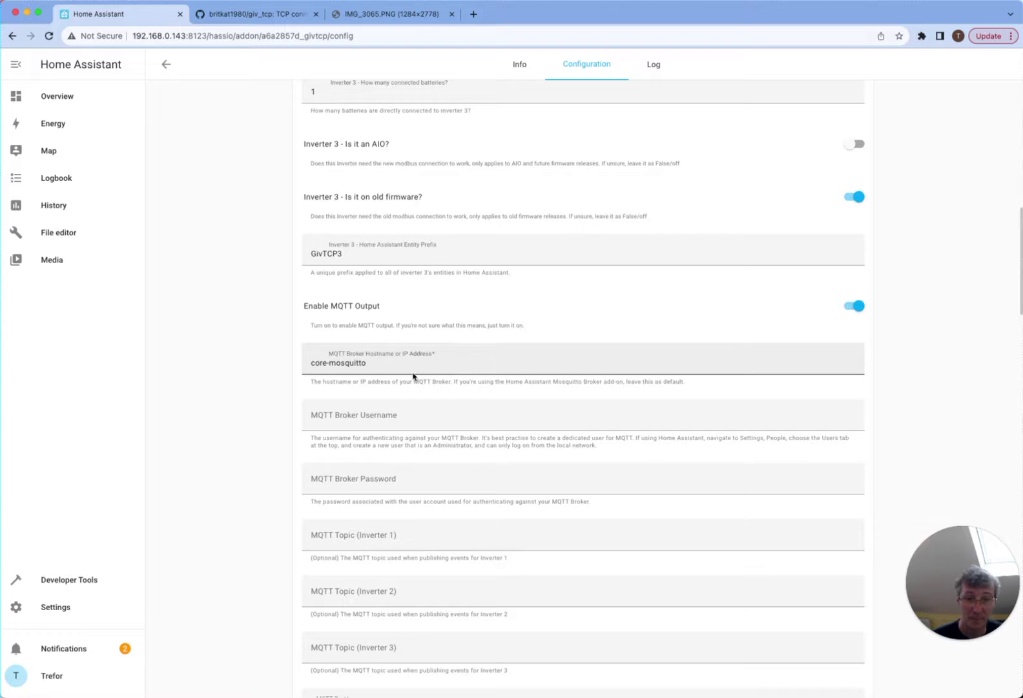
scroll(413, 376, down, 2)
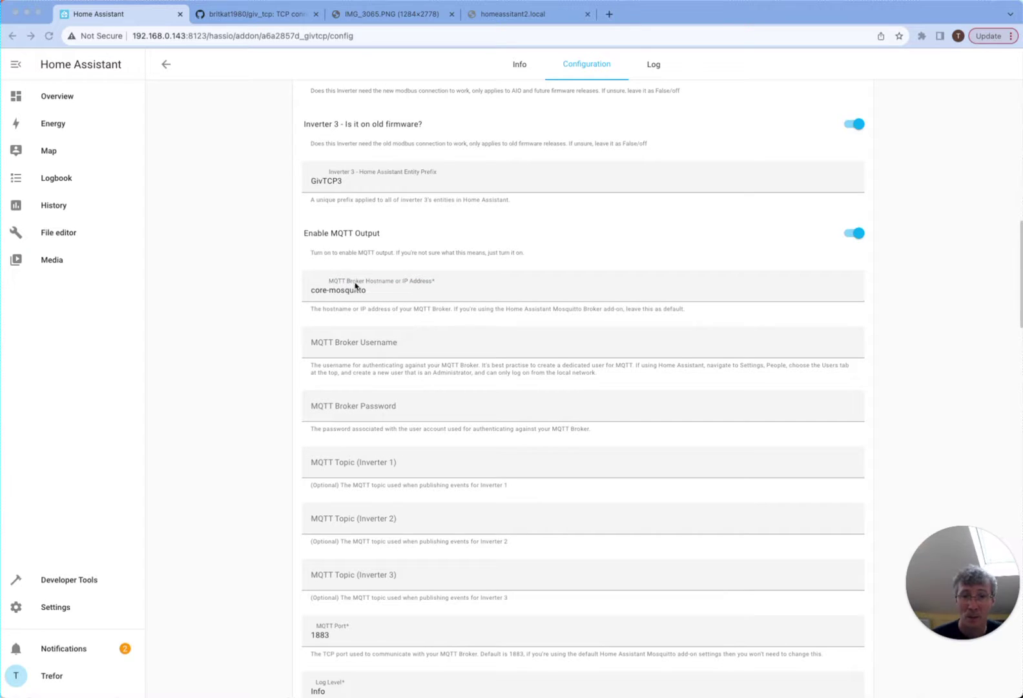
drag(381, 296, 305, 290)
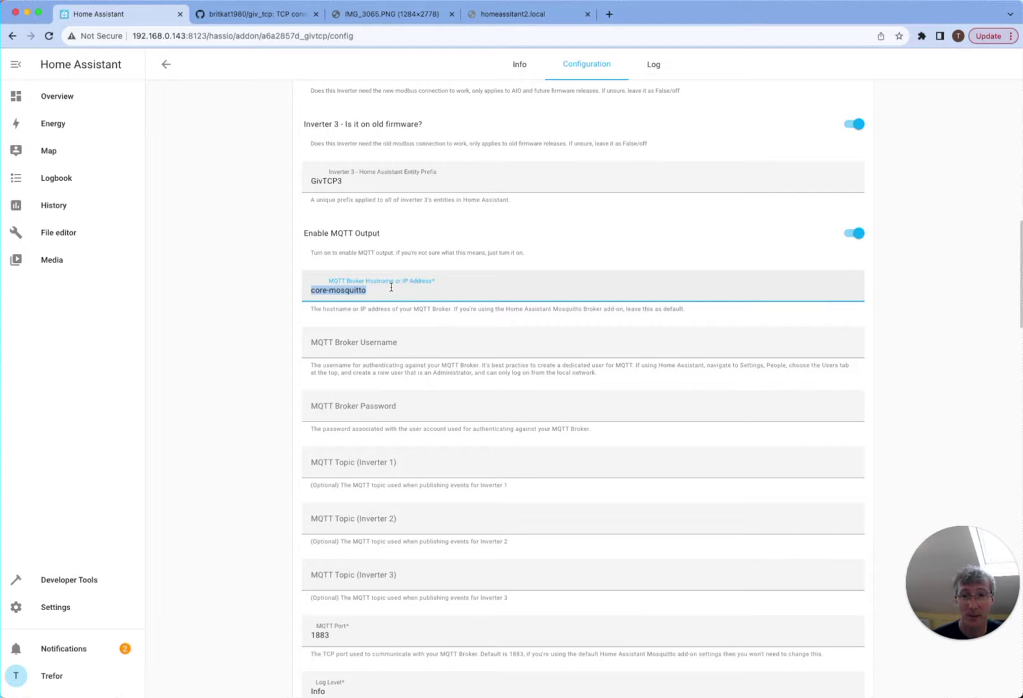
text(http://192.168.0.143/)
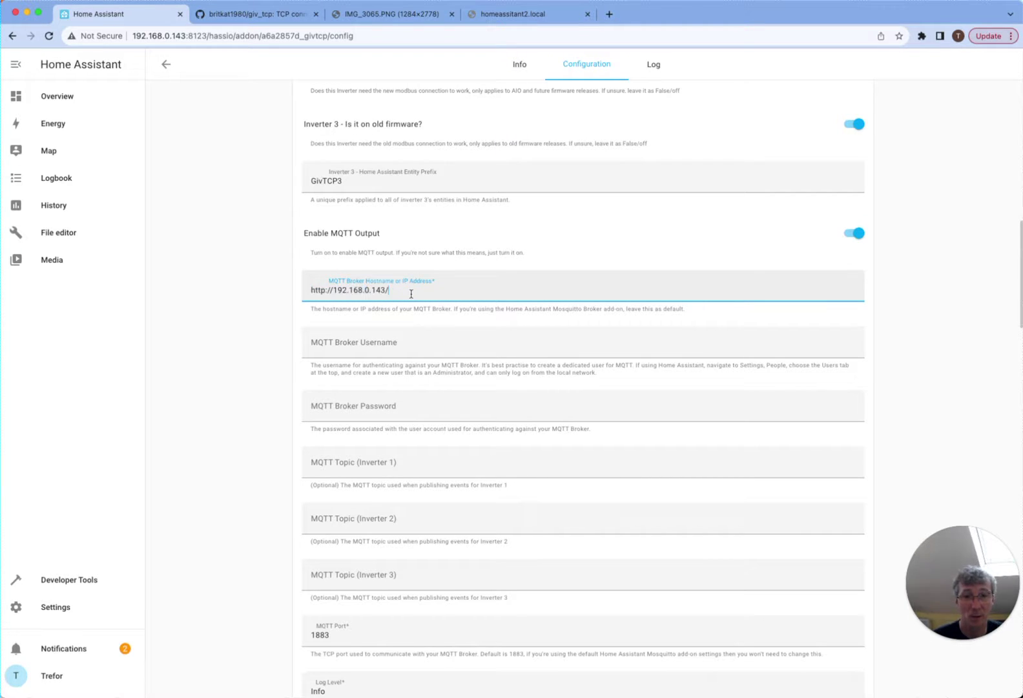
click(334, 292)
key(BackSpace)
key(BackSpace)
key(BackSpace)
key(BackSpace)
key(BackSpace)
key(BackSpace)
key(BackSpace)
key(BackSpace)
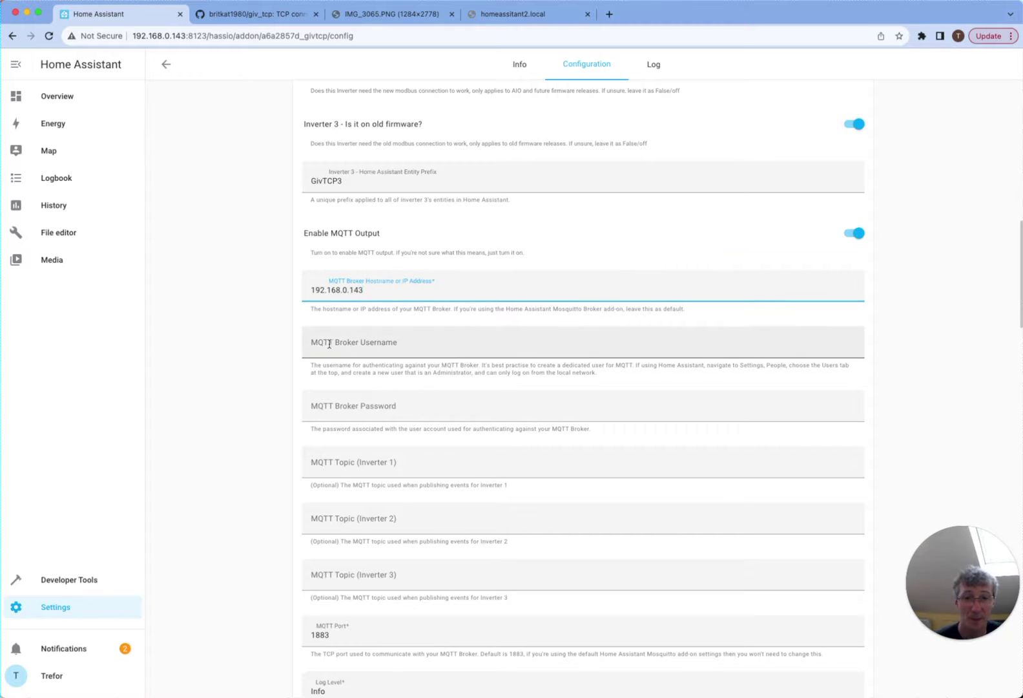
click(330, 344)
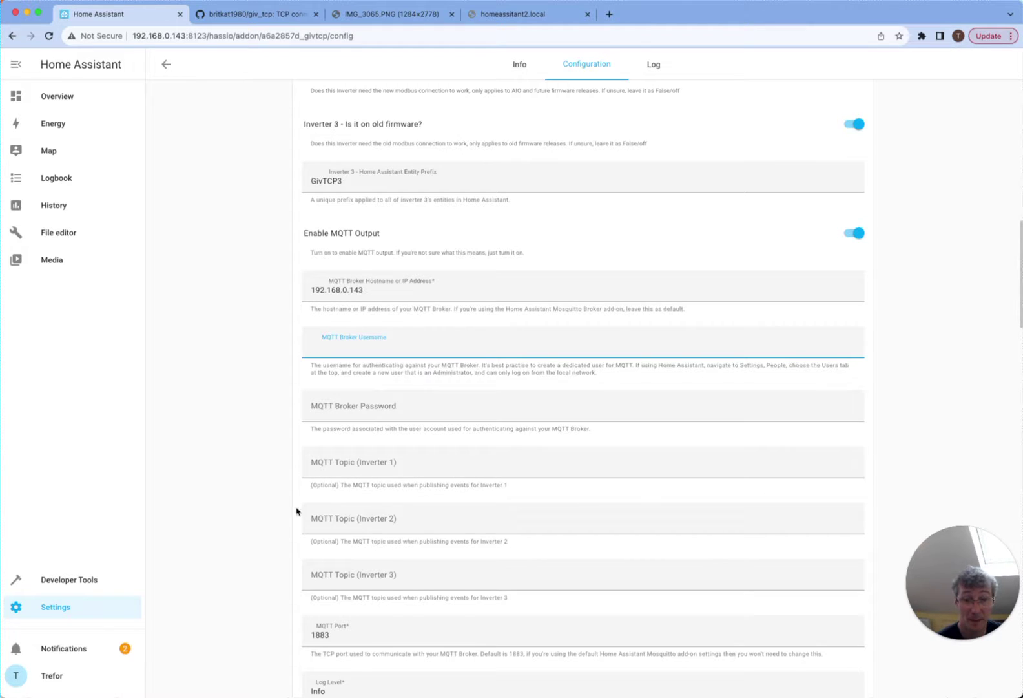
- Go to the Users list under Settings > People and start adding a user
click(71, 611)
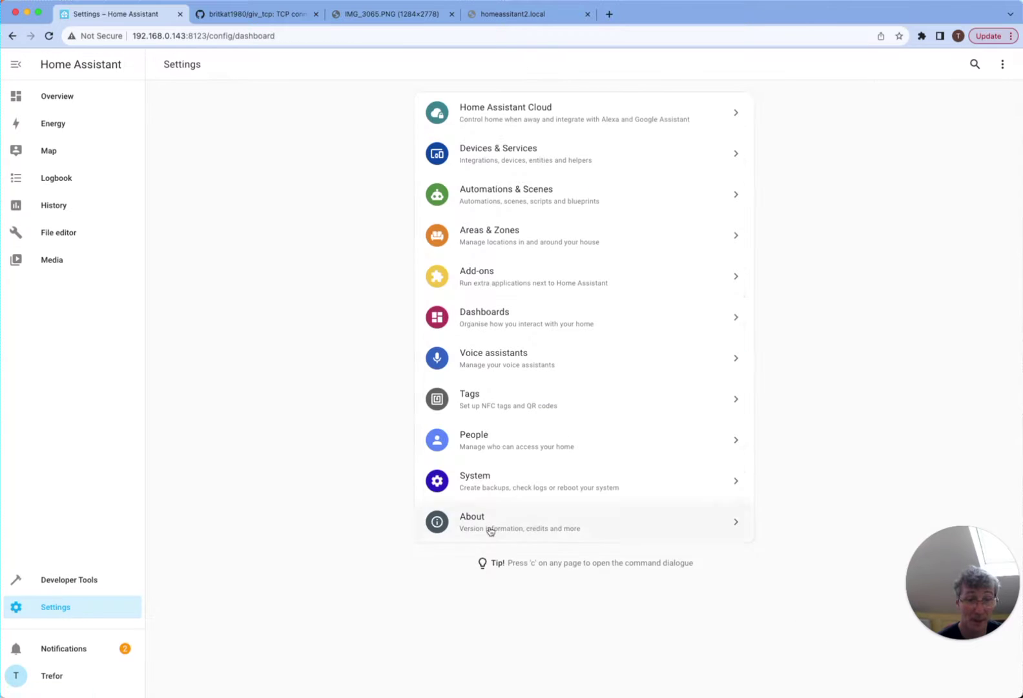
click(518, 443)
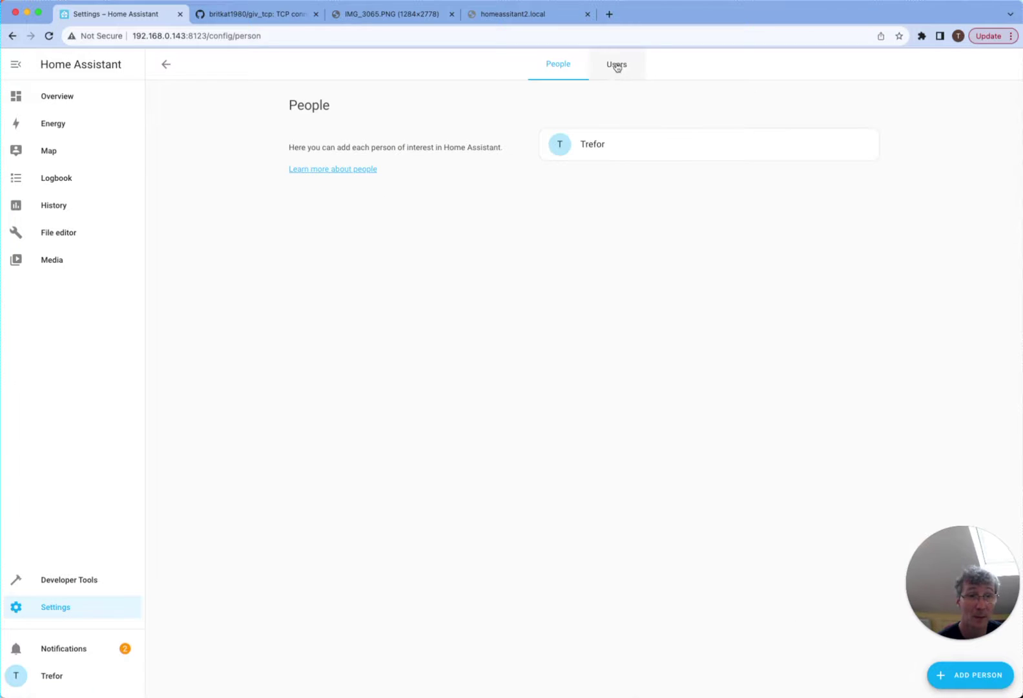
click(617, 64)
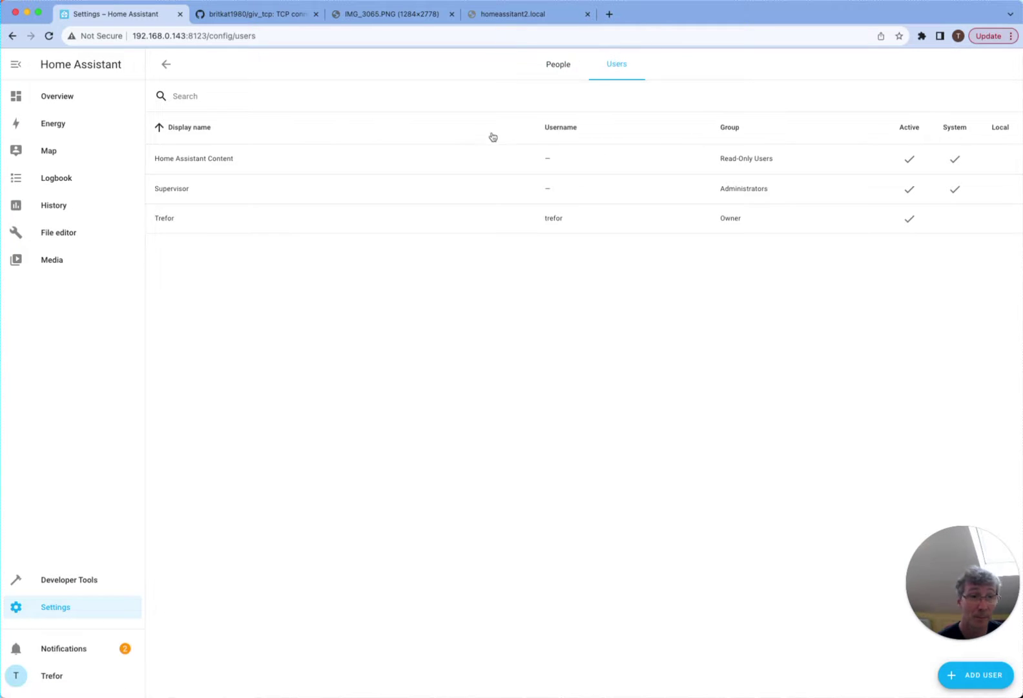
click(952, 678)
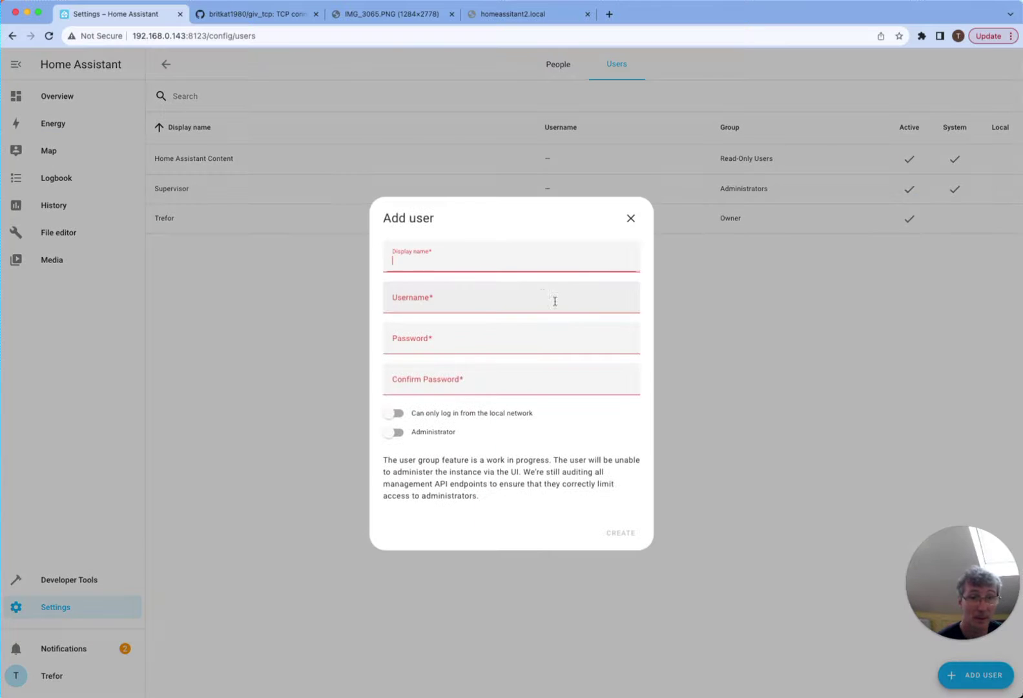
- Create user 'Mqtt' with username mqtt and a password, local-network only, as Administrator
text(Mqtt)
key(Tab)
text(mq)
key(Tab)
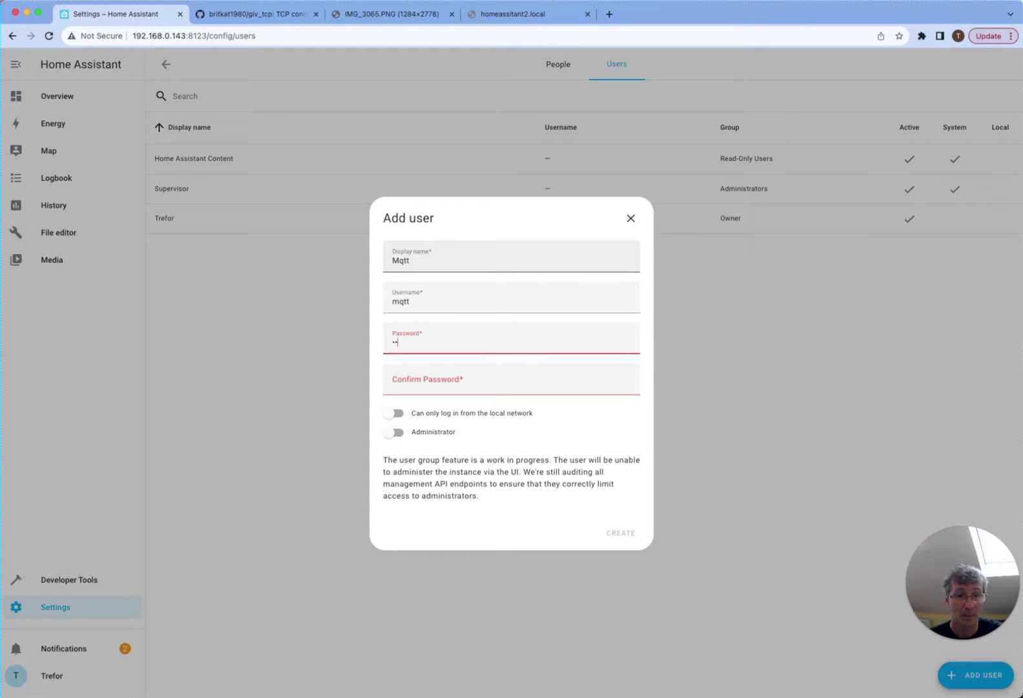
key(Tab)
text(mqtt)
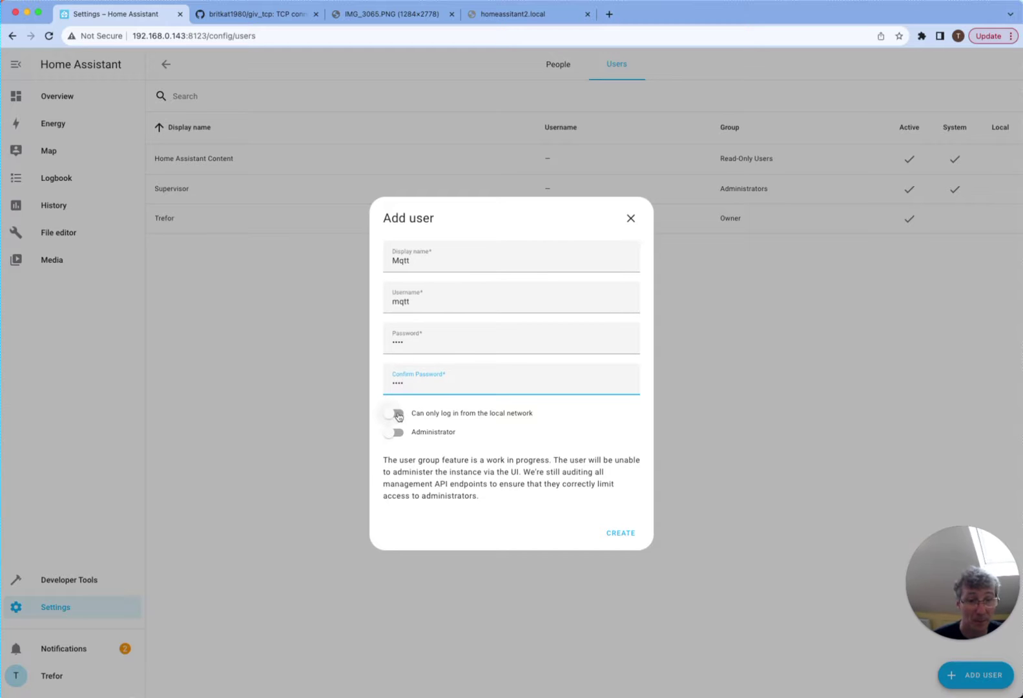
click(399, 415)
click(399, 432)
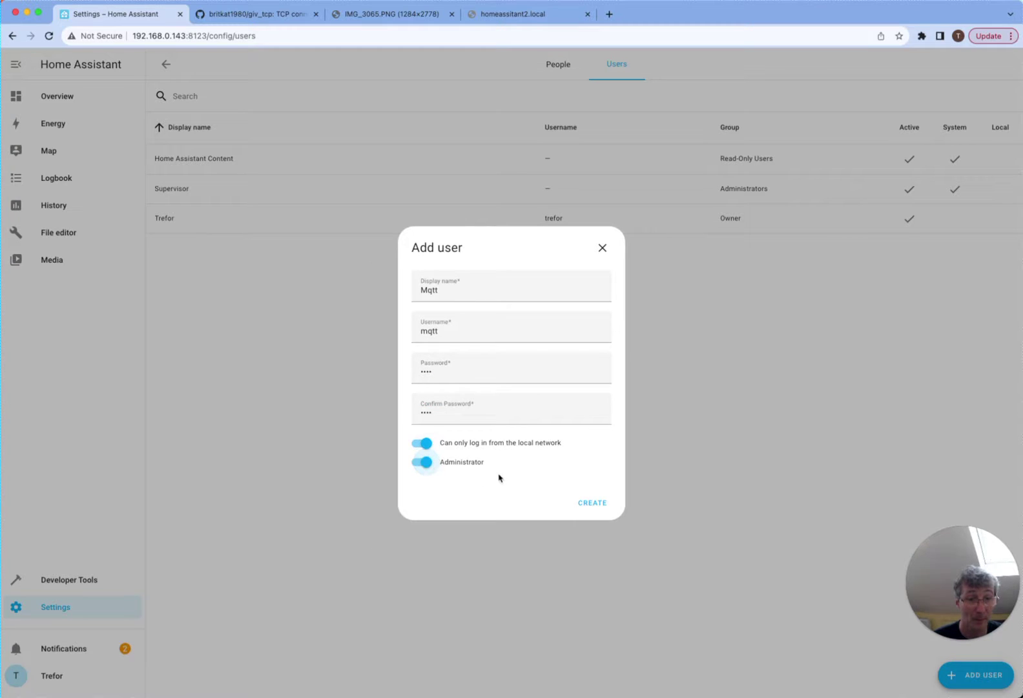
click(602, 508)
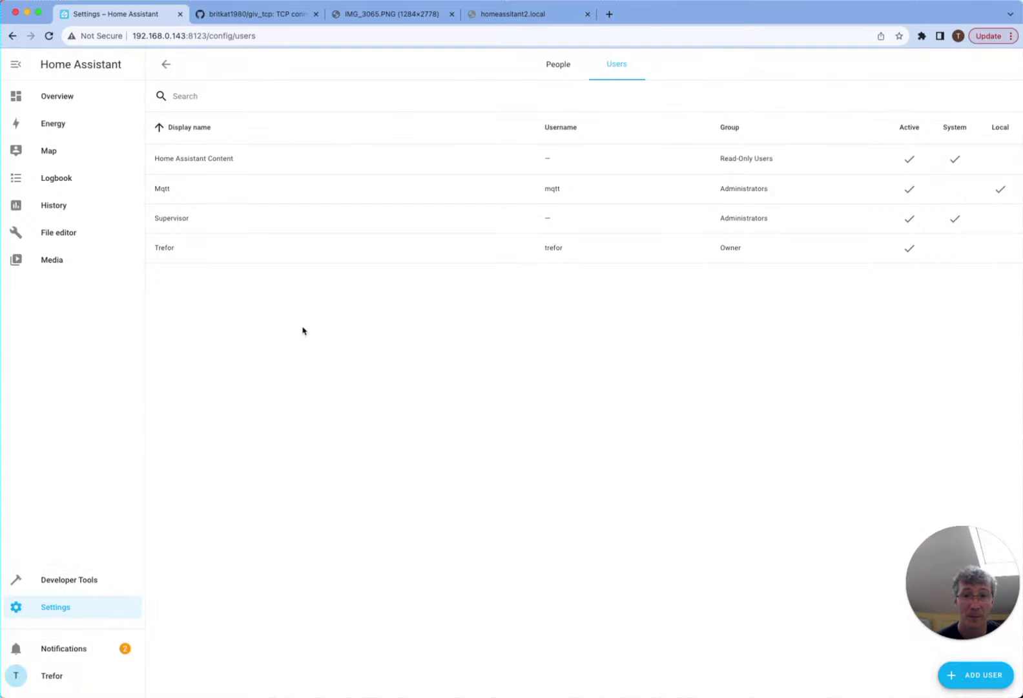
- Open the GivTCP add-on's configuration options from the installed add-ons list
click(78, 605)
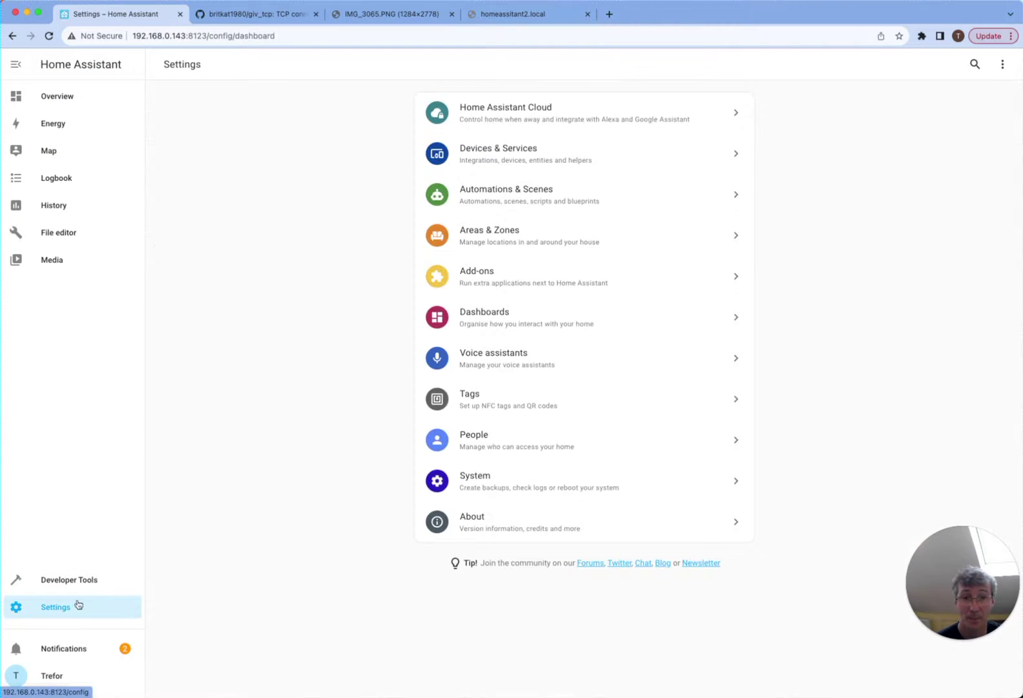
click(489, 276)
click(446, 146)
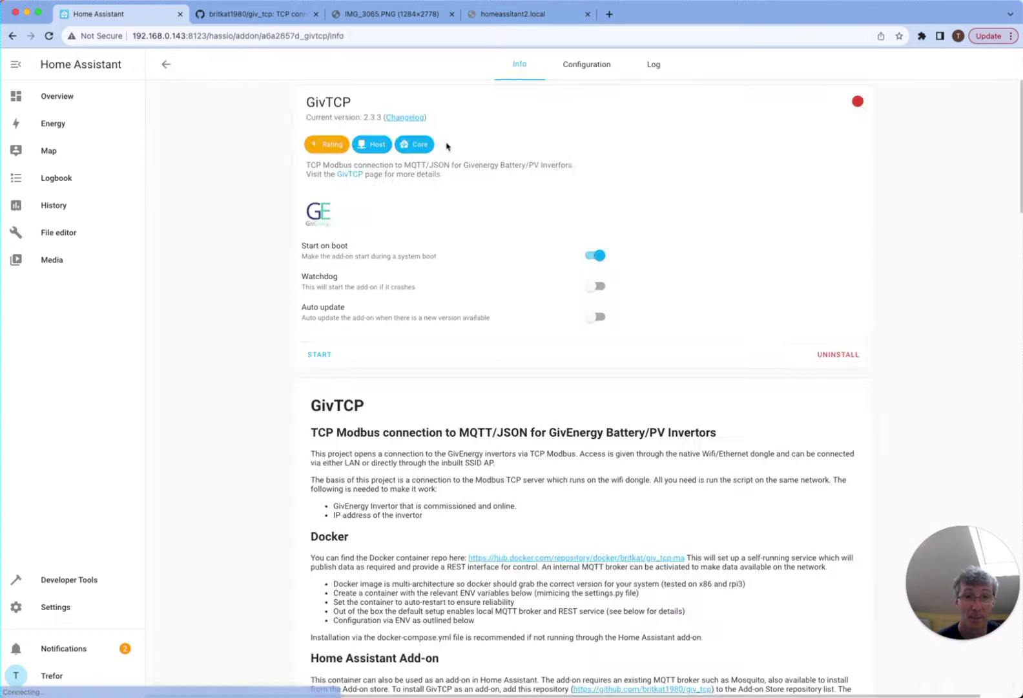
click(589, 76)
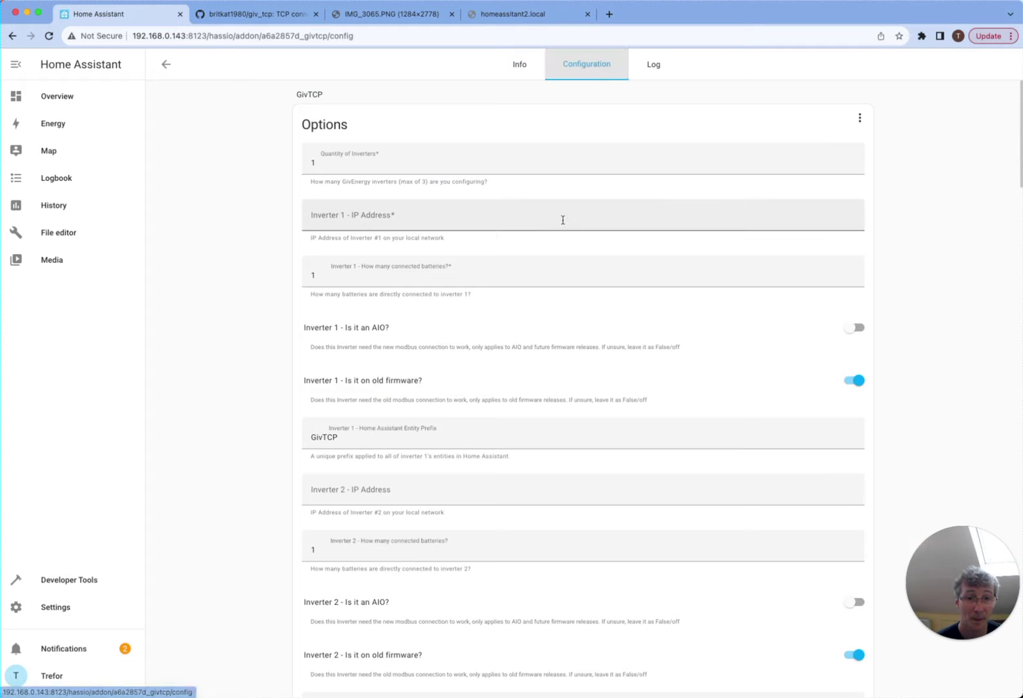
scroll(475, 338, down, 5)
scroll(477, 345, down, 5)
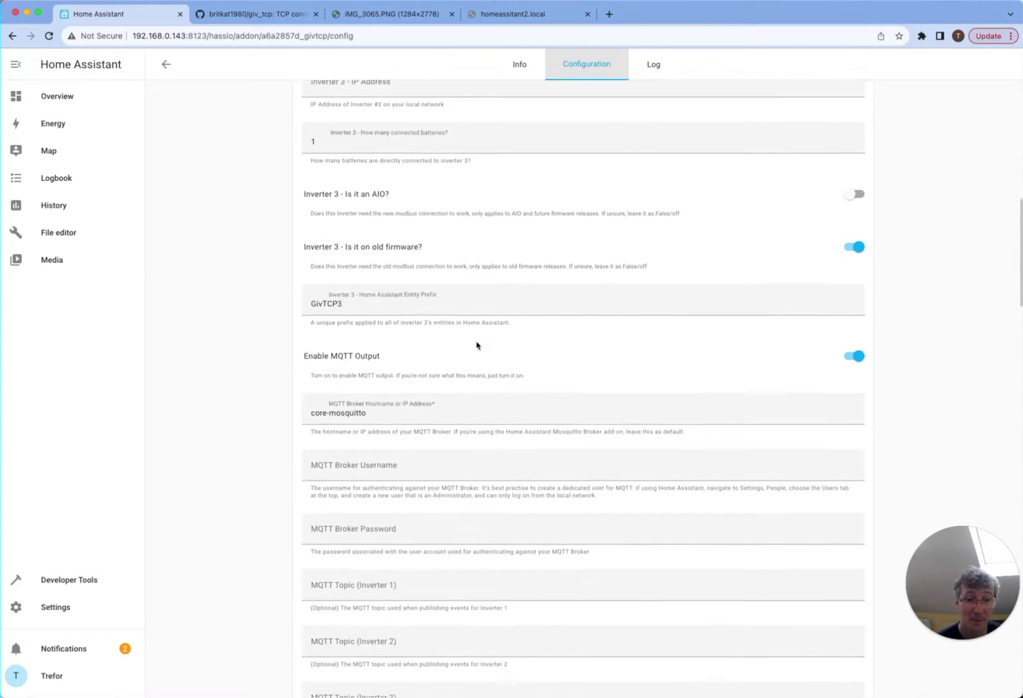
- Replace the MQTT broker hostname with the server IP 192.168.0.143 copied from the address bar
drag(389, 401, 305, 397)
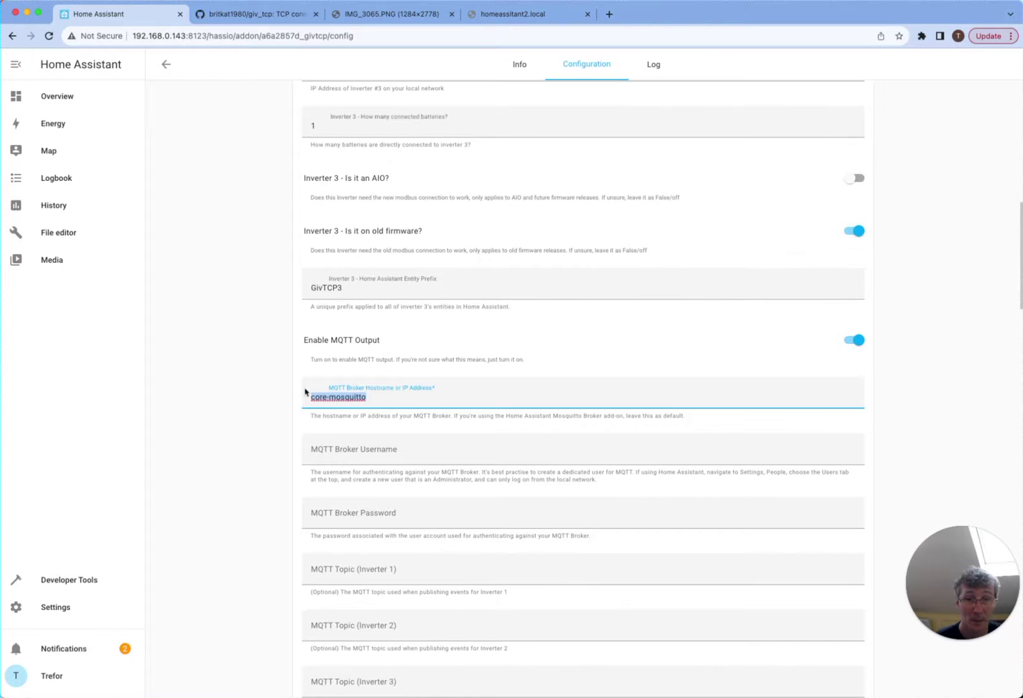
click(188, 35)
click(188, 36)
drag(185, 37, 134, 37)
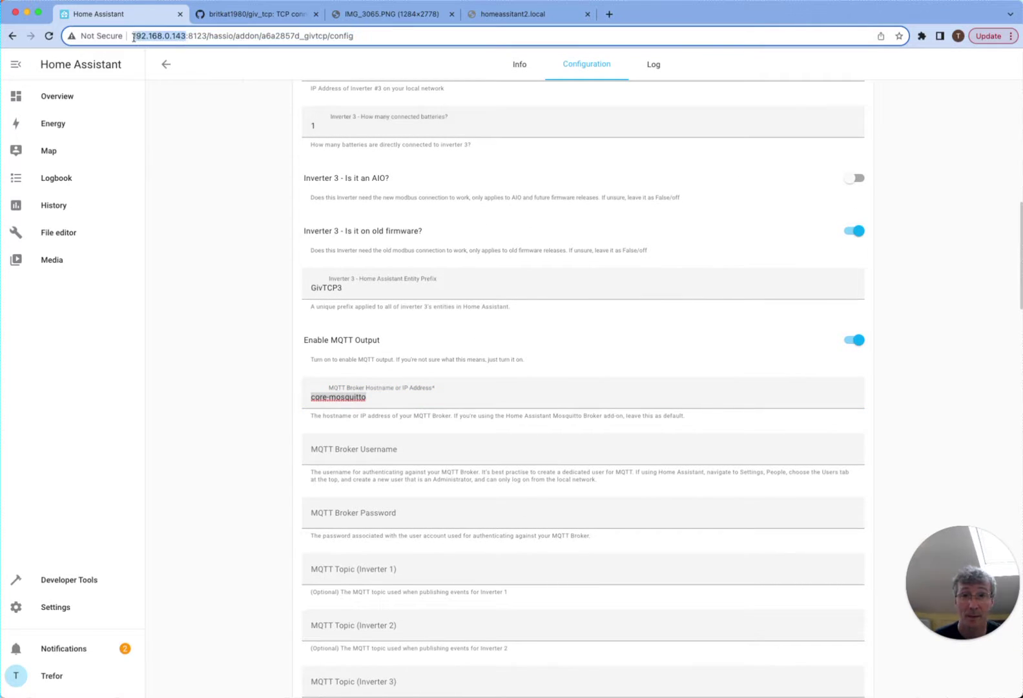
key(super+c)
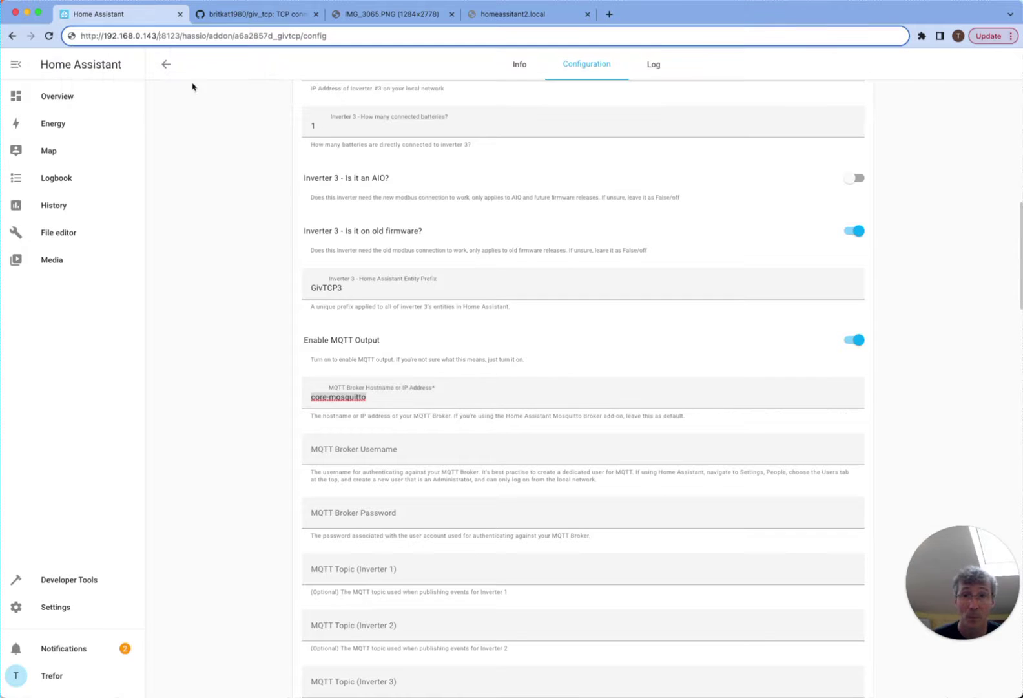
drag(157, 35, 102, 36)
double_click(338, 398)
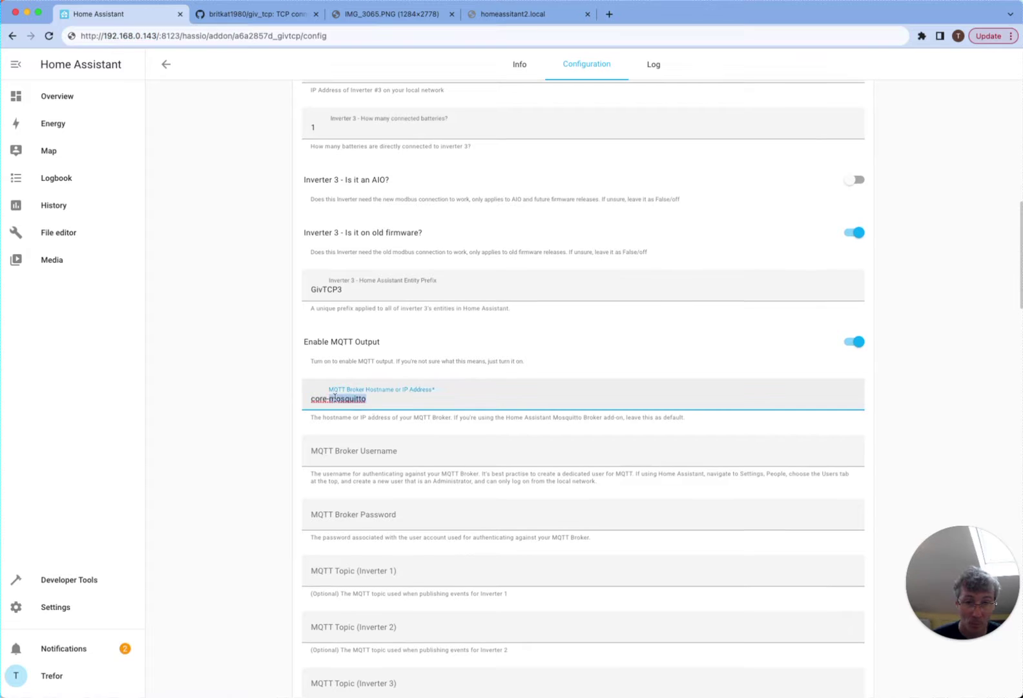
drag(382, 400, 283, 400)
key(super+v)
scroll(391, 394, up, 10)
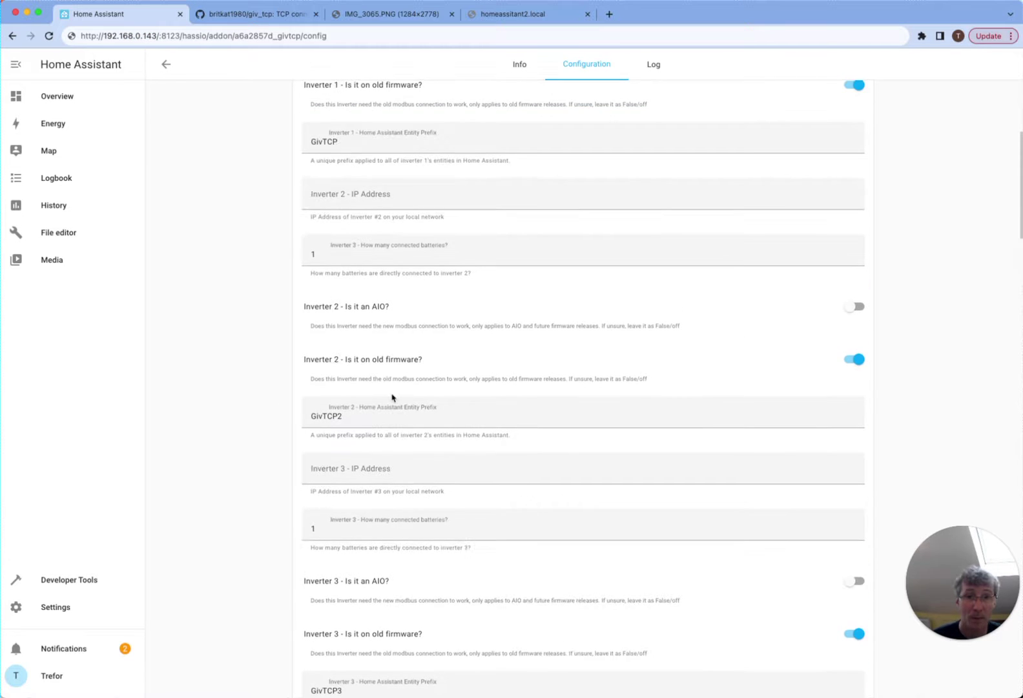
scroll(360, 225, up, 2)
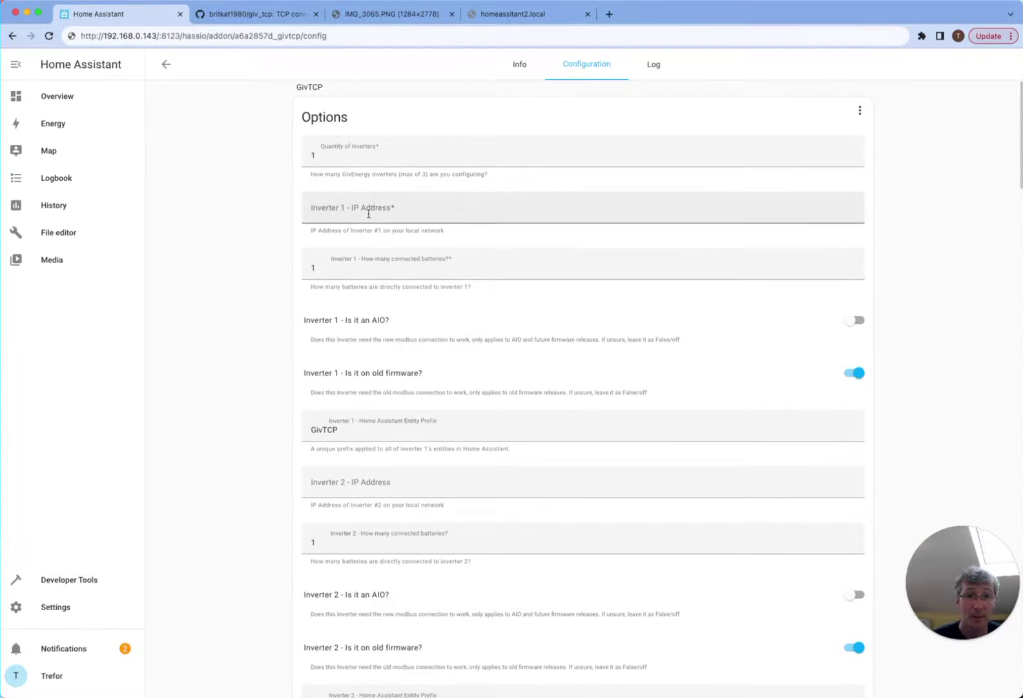
- Set Inverter 1's IP address to 192.168.0.20 from the phone screenshot
click(395, 14)
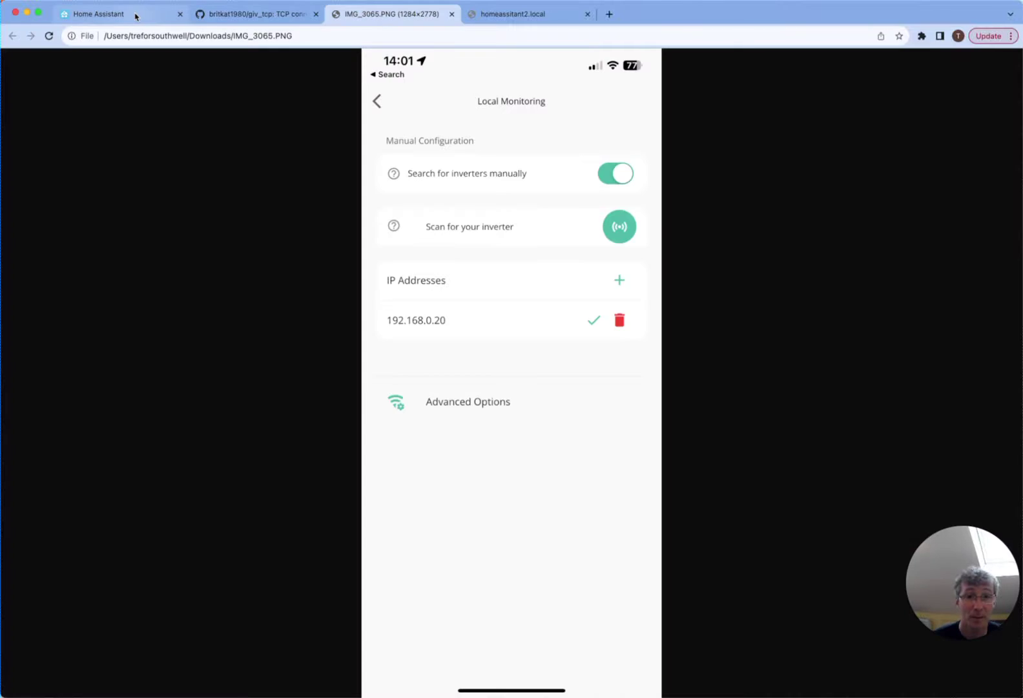
click(136, 14)
click(410, 205)
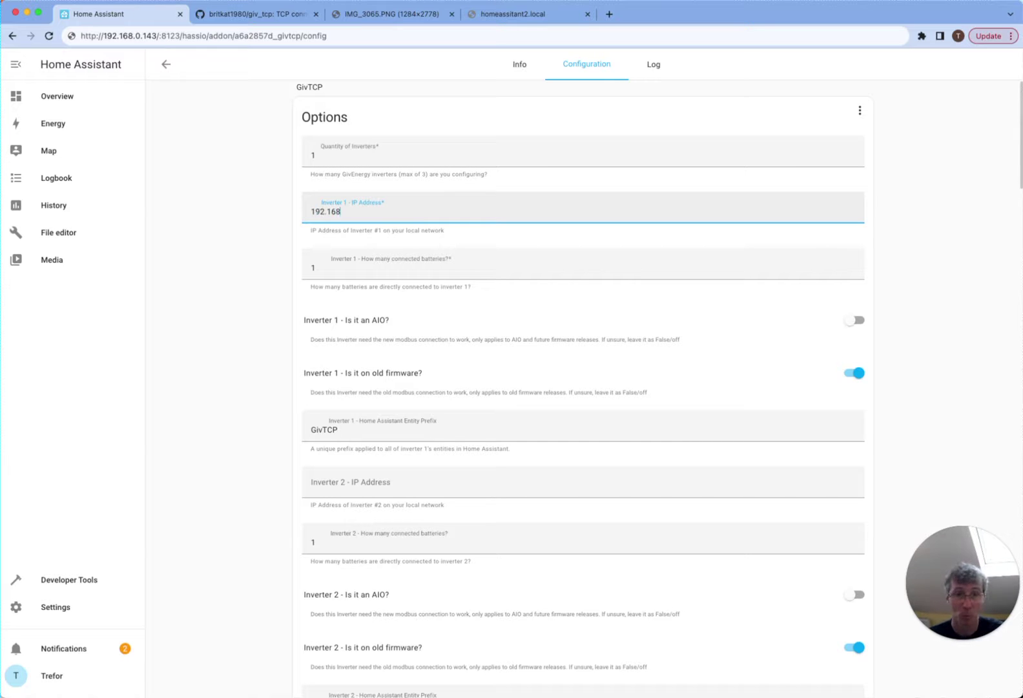
- Set the MQTT broker username to mqtt and enter the broker password
scroll(247, 337, down, 10)
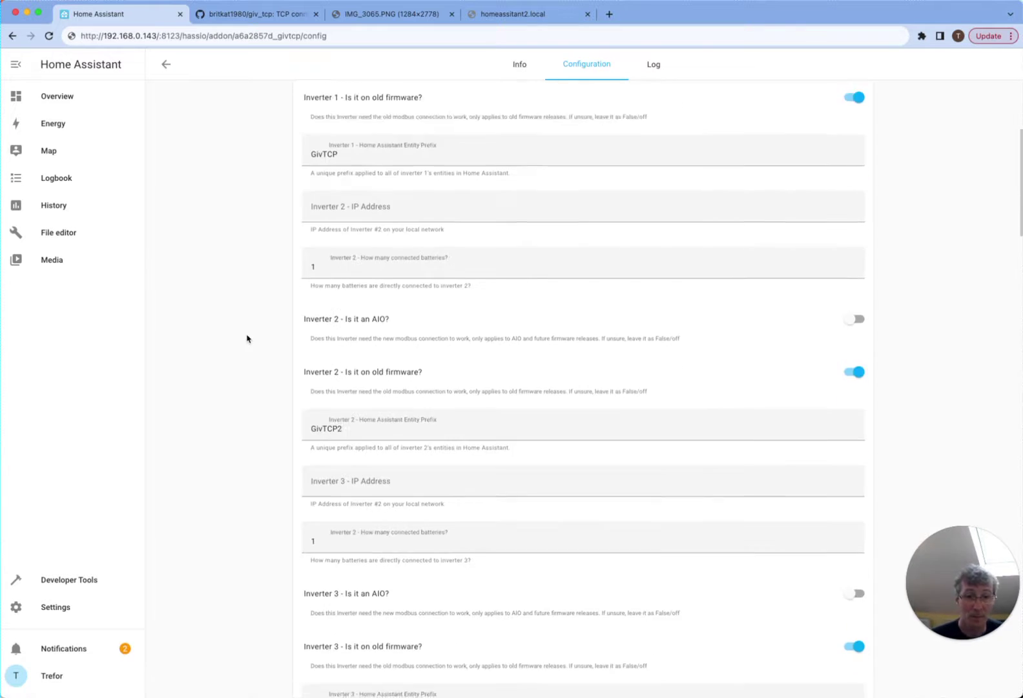
scroll(247, 337, down, 2)
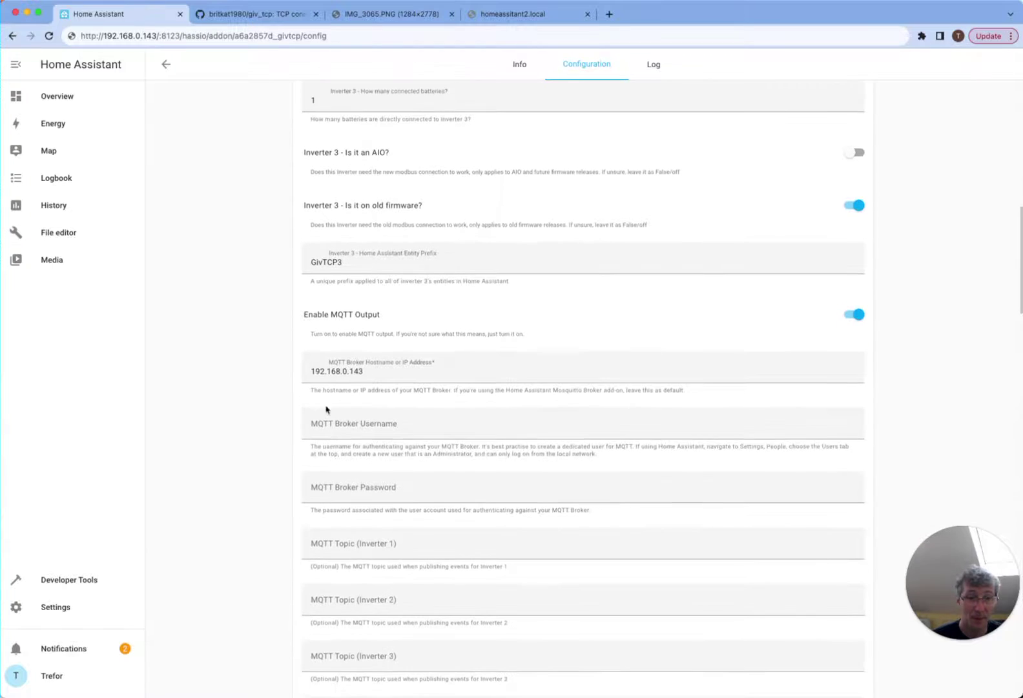
click(337, 422)
text(mqtt)
click(323, 488)
click(233, 467)
- Change the Self Run Loop Timer from 15 to 30
scroll(232, 466, down, 3)
scroll(269, 439, down, 4)
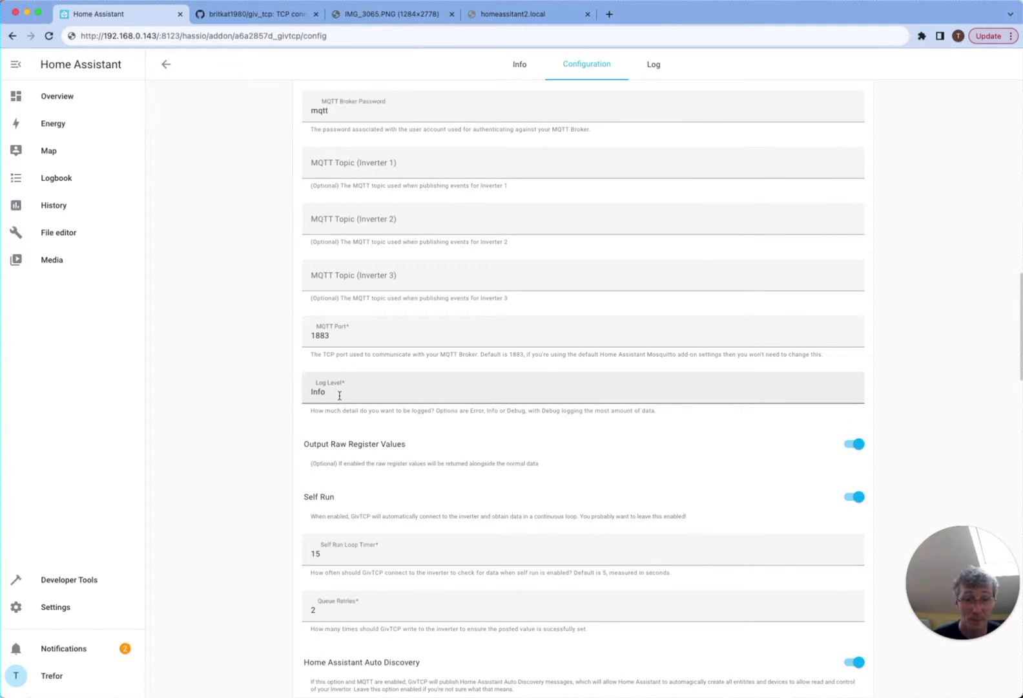
scroll(339, 396, down, 2)
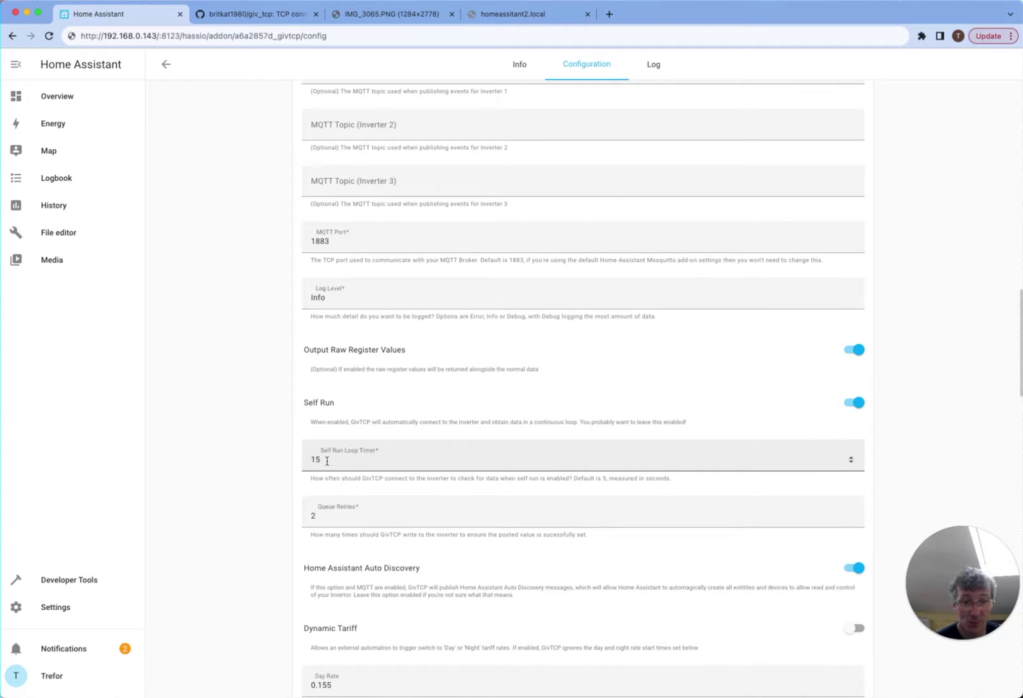
double_click(327, 460)
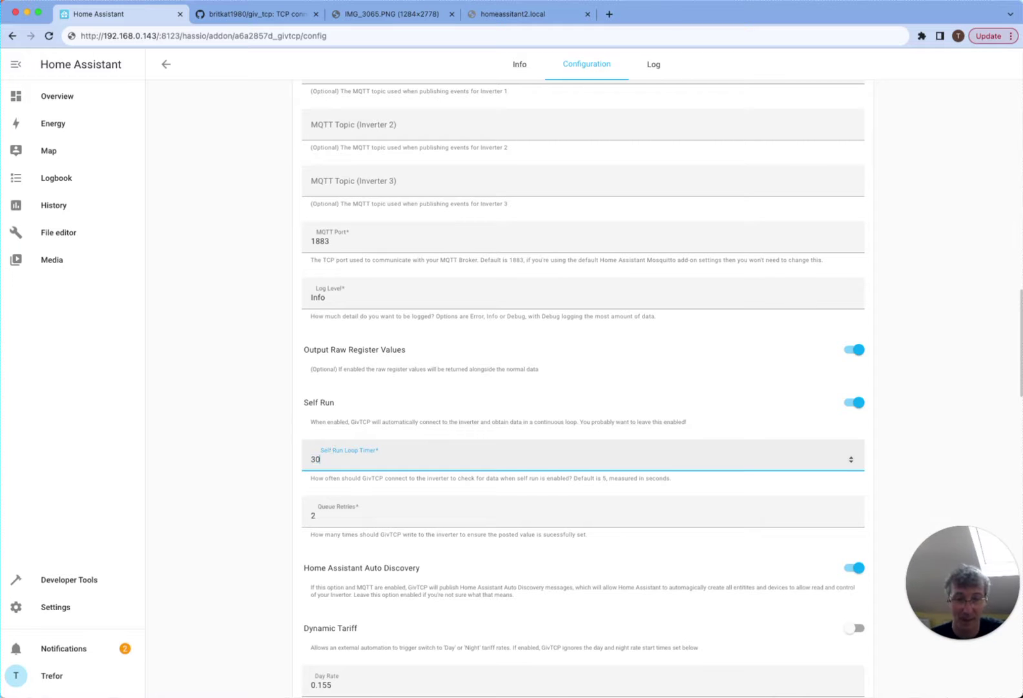
click(233, 461)
- Set the Home Assistant Local IP Address to 192.168.0.143
scroll(241, 454, down, 5)
scroll(242, 453, down, 3)
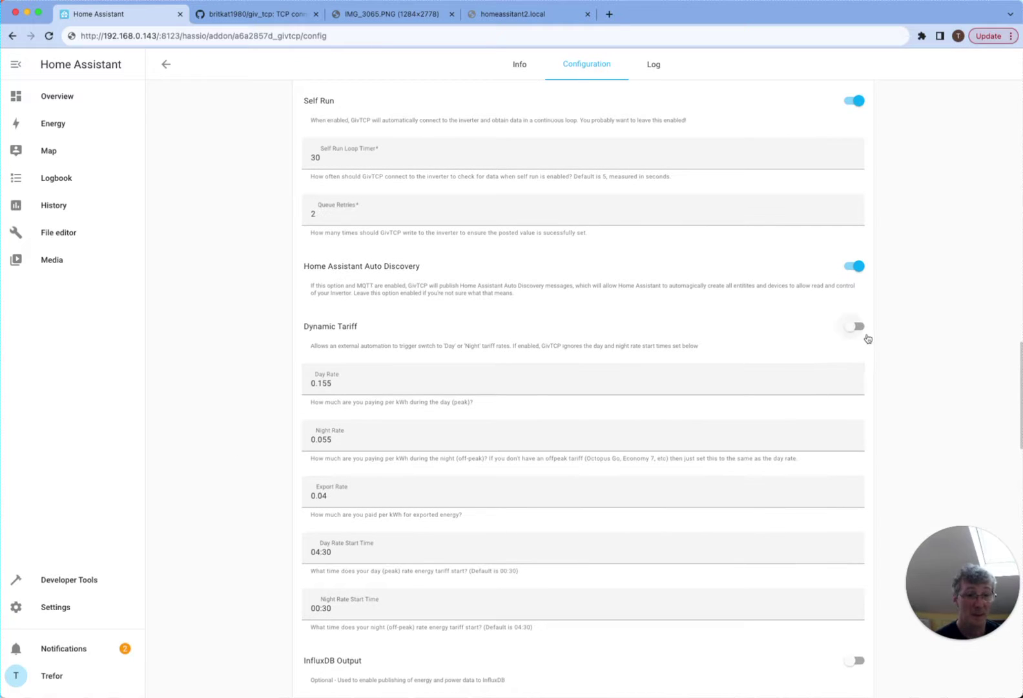
scroll(414, 430, down, 3)
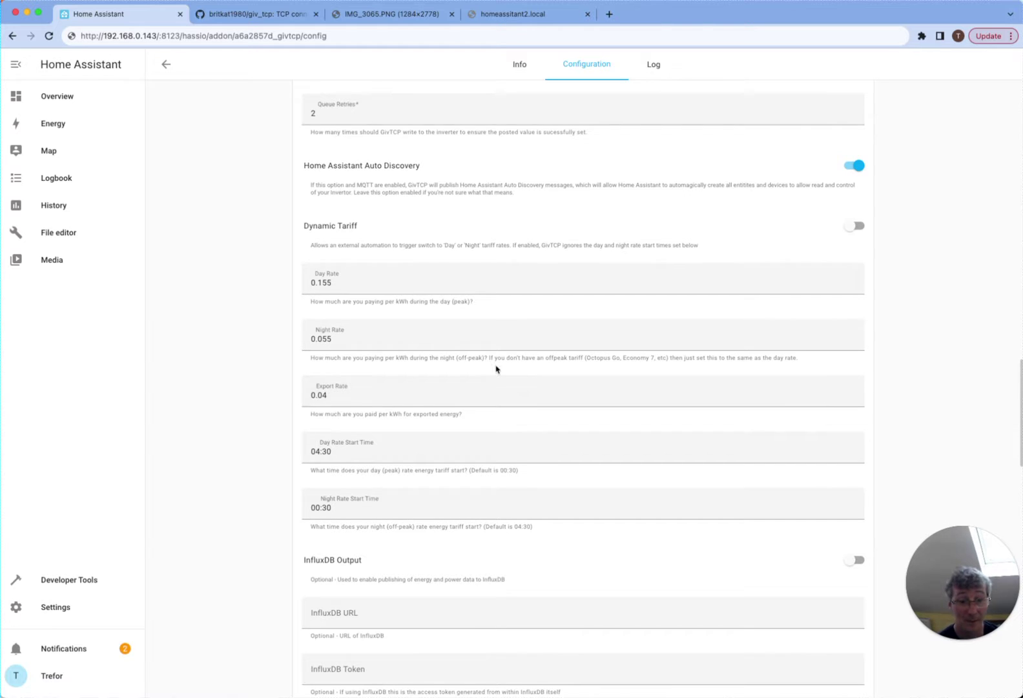
scroll(496, 368, down, 2)
scroll(495, 366, down, 4)
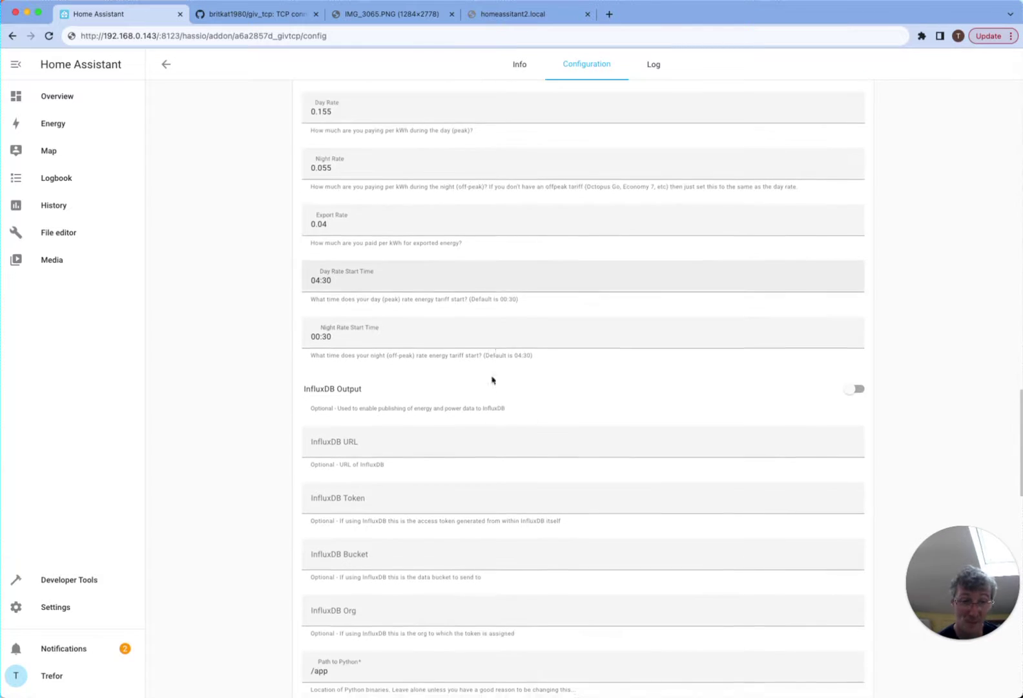
scroll(458, 484, down, 7)
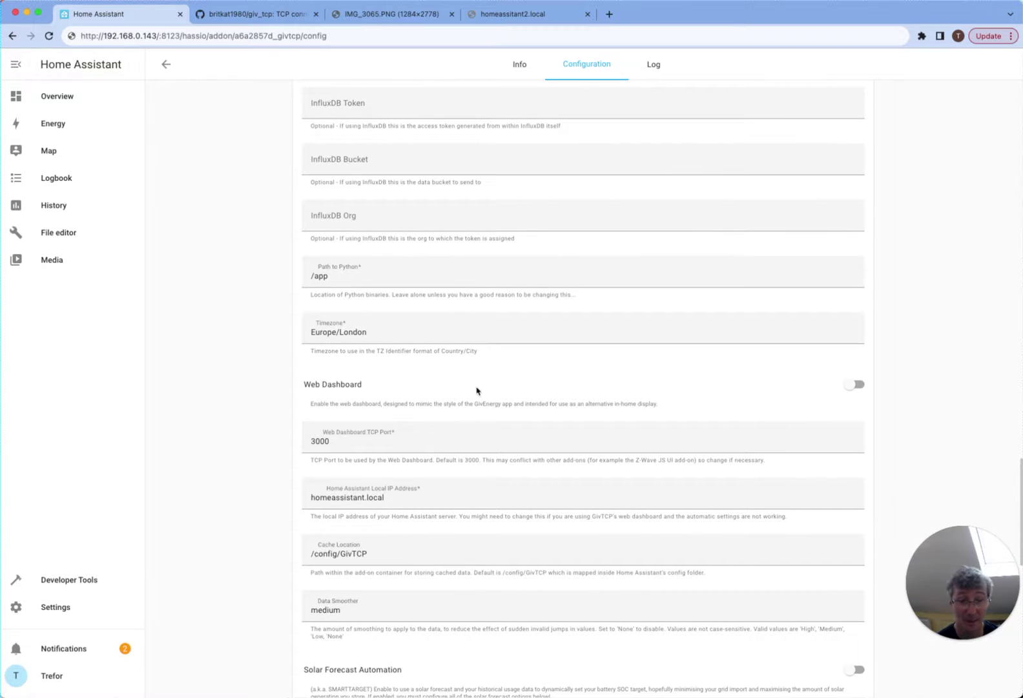
scroll(477, 390, down, 2)
drag(404, 397, 269, 399)
text(192.168.0)
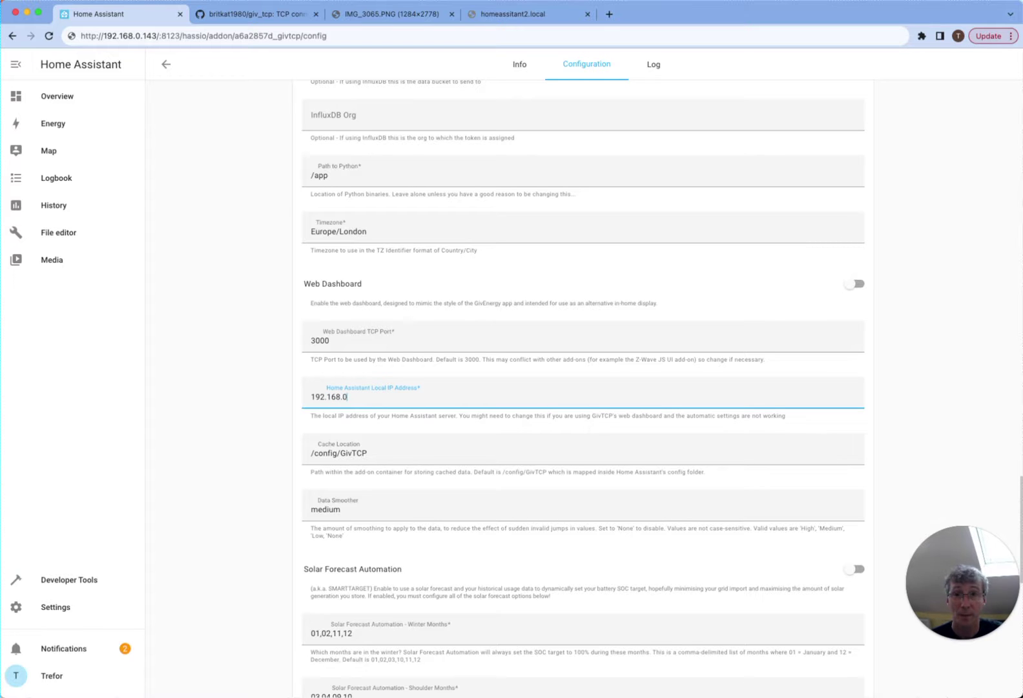
text(.143)
click(191, 508)
- Save the GivTCP configuration
scroll(270, 501, down, 3)
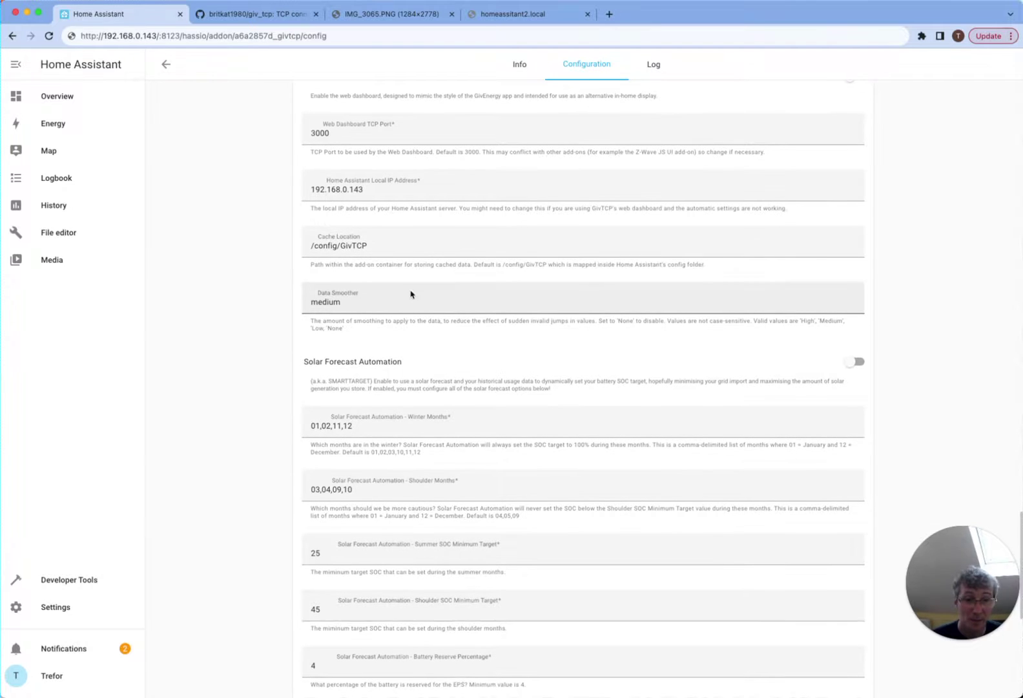
scroll(413, 310, down, 5)
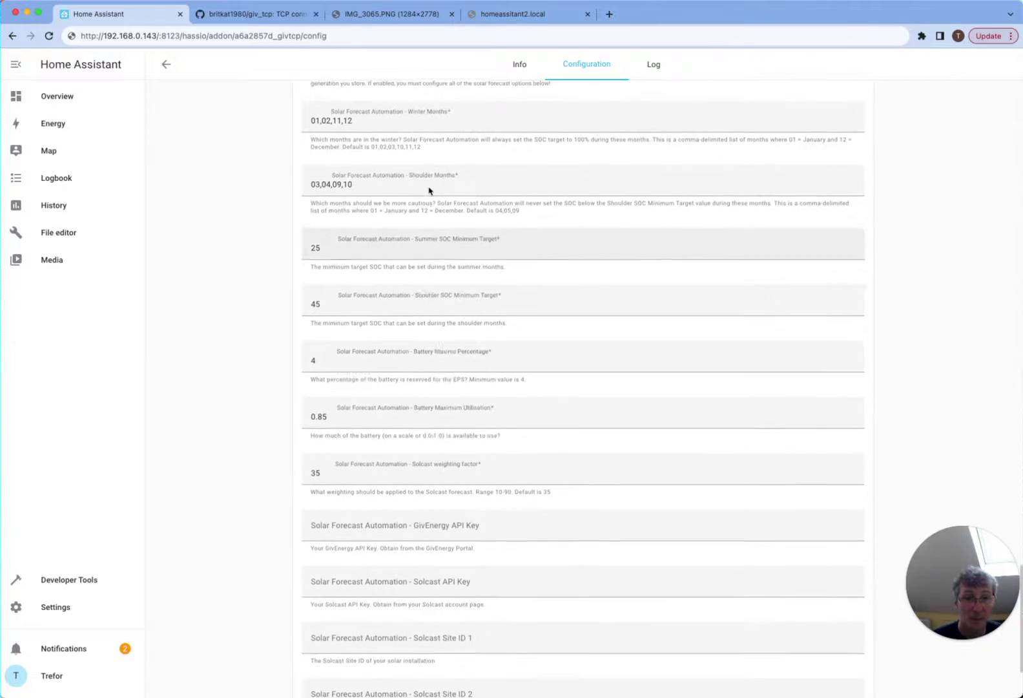
scroll(425, 194, up, 2)
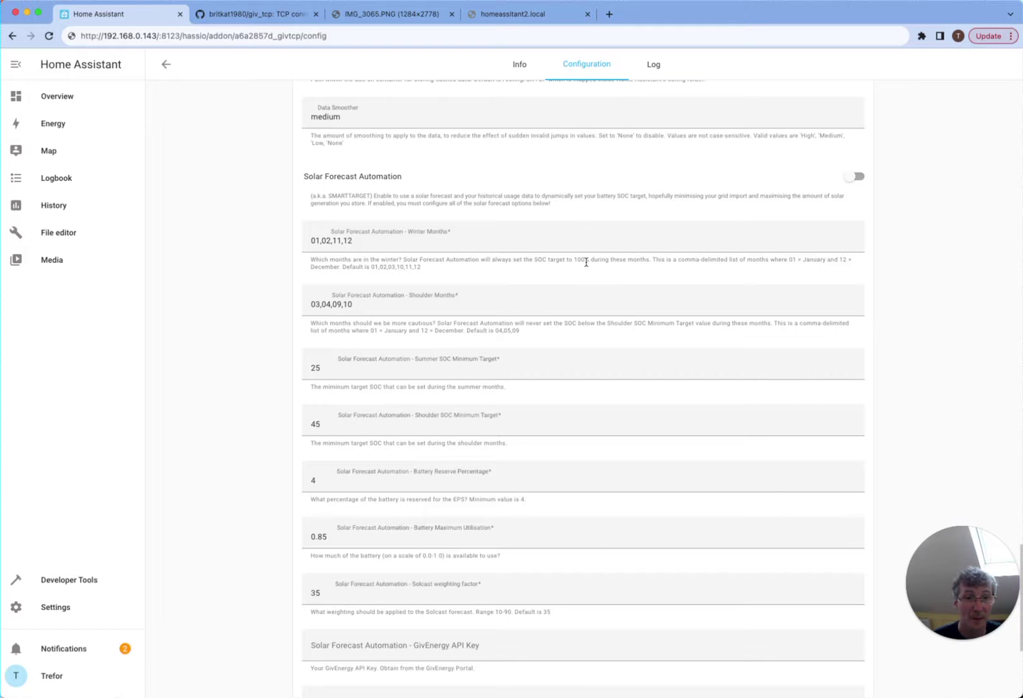
scroll(586, 262, down, 4)
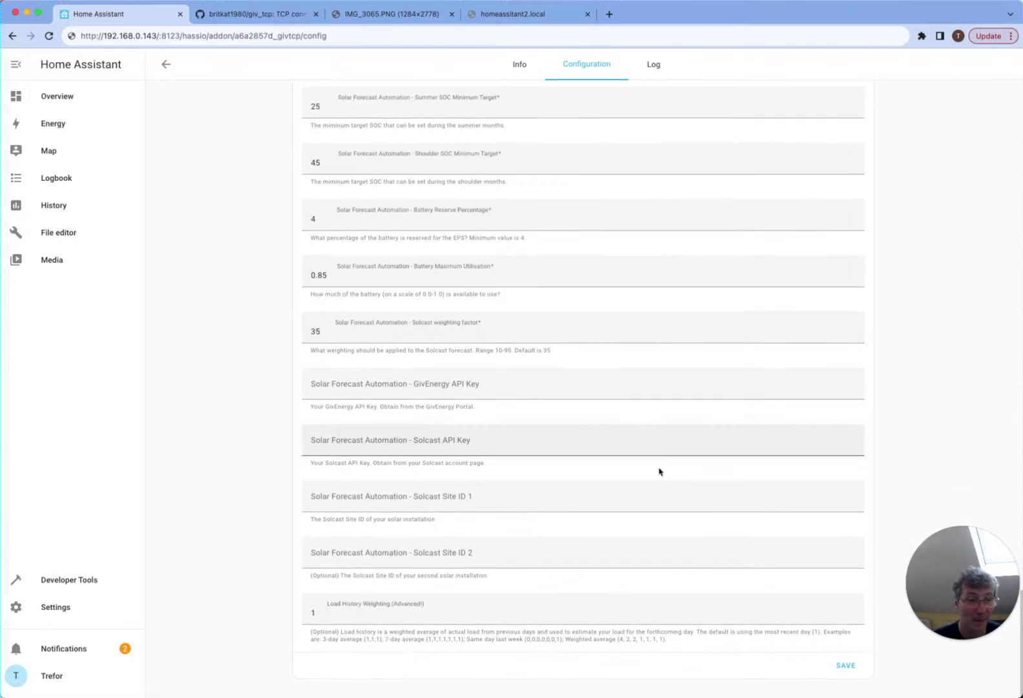
click(843, 667)
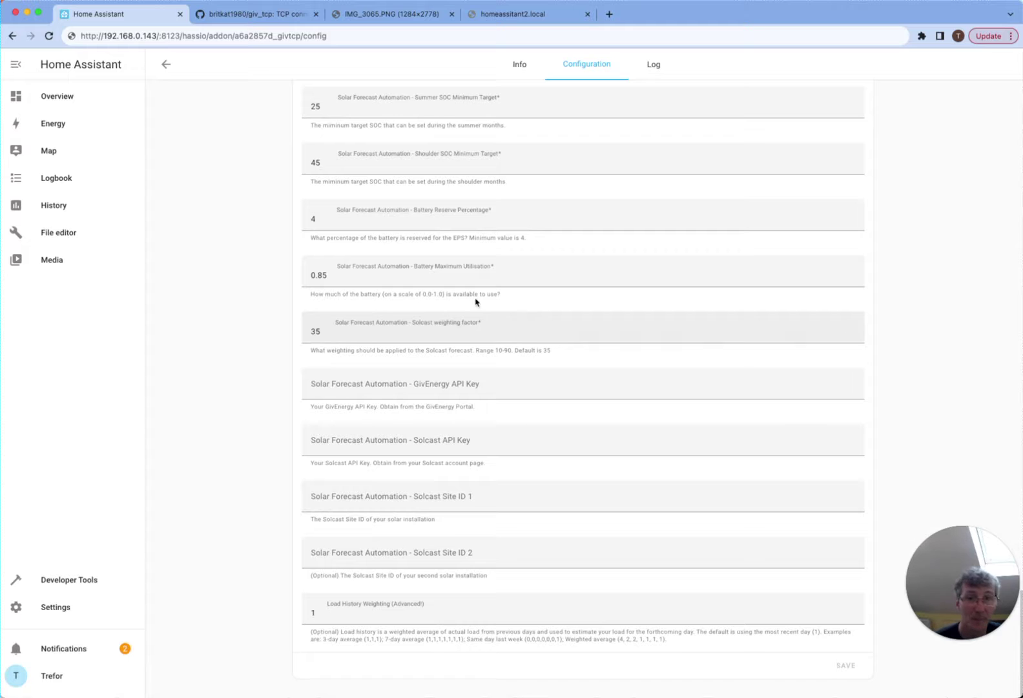
scroll(387, 313, up, 20)
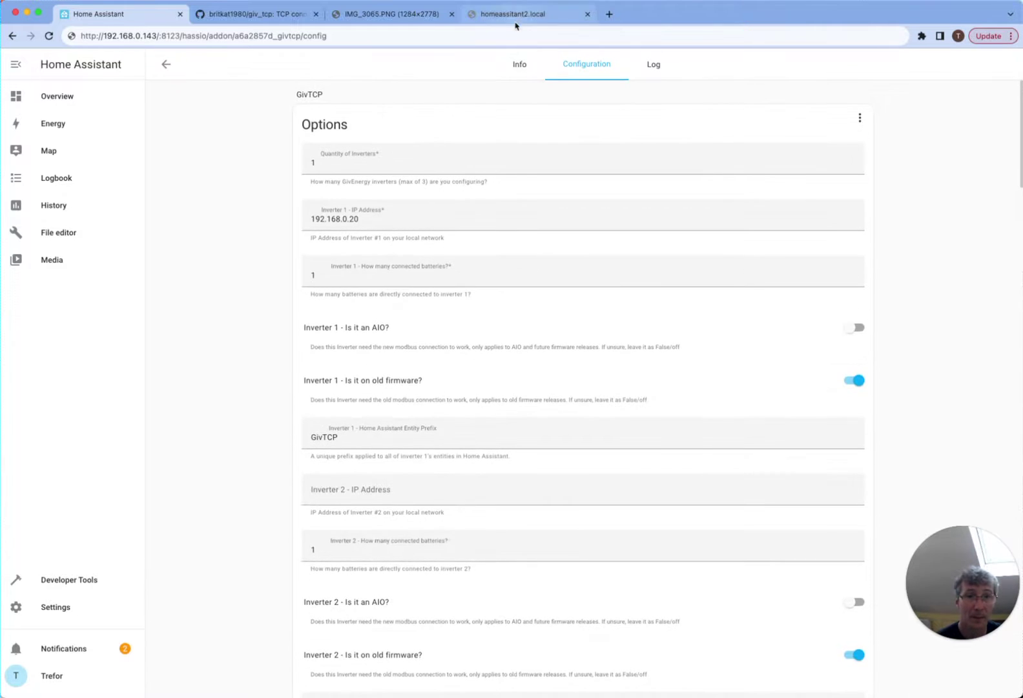
- Start GivTCP and refresh its log until startup and network-scan entries appear
click(524, 68)
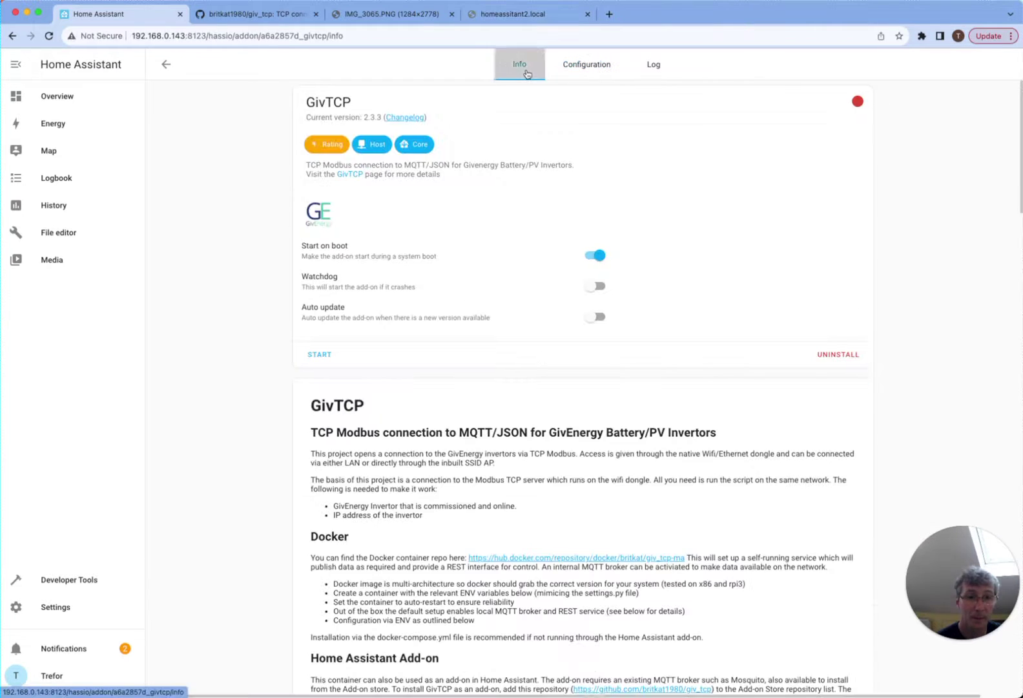
click(317, 355)
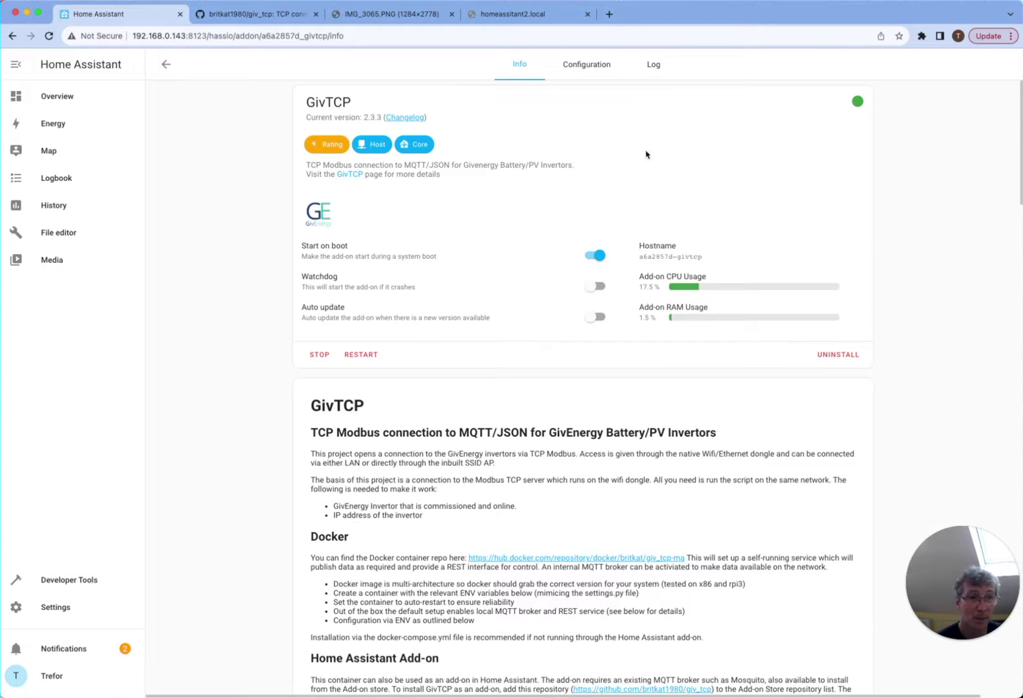
click(653, 67)
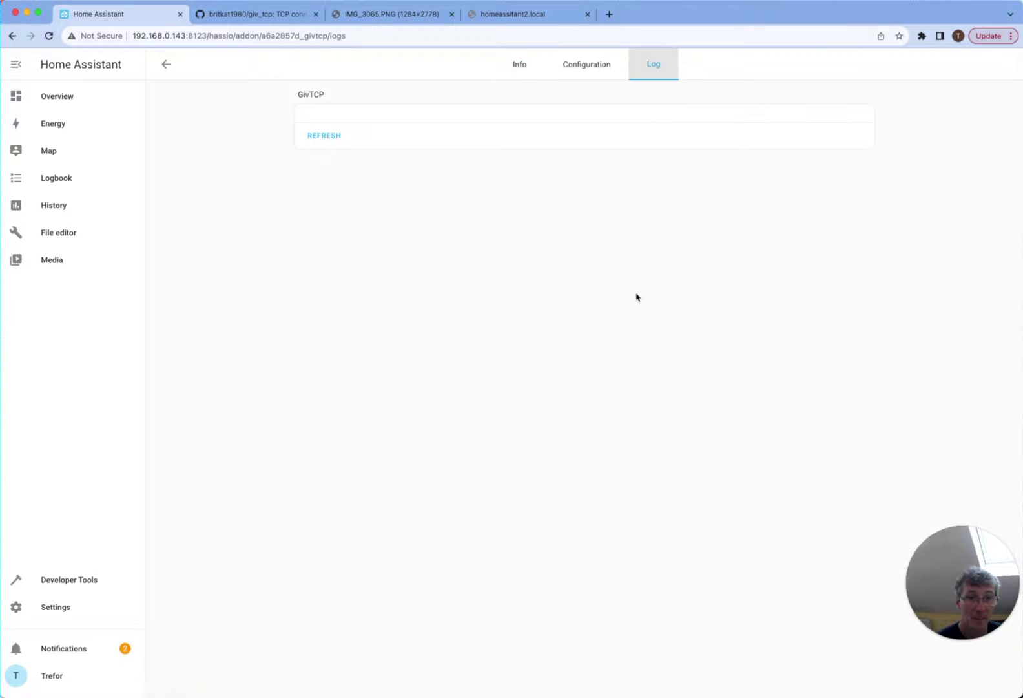
click(325, 137)
click(519, 65)
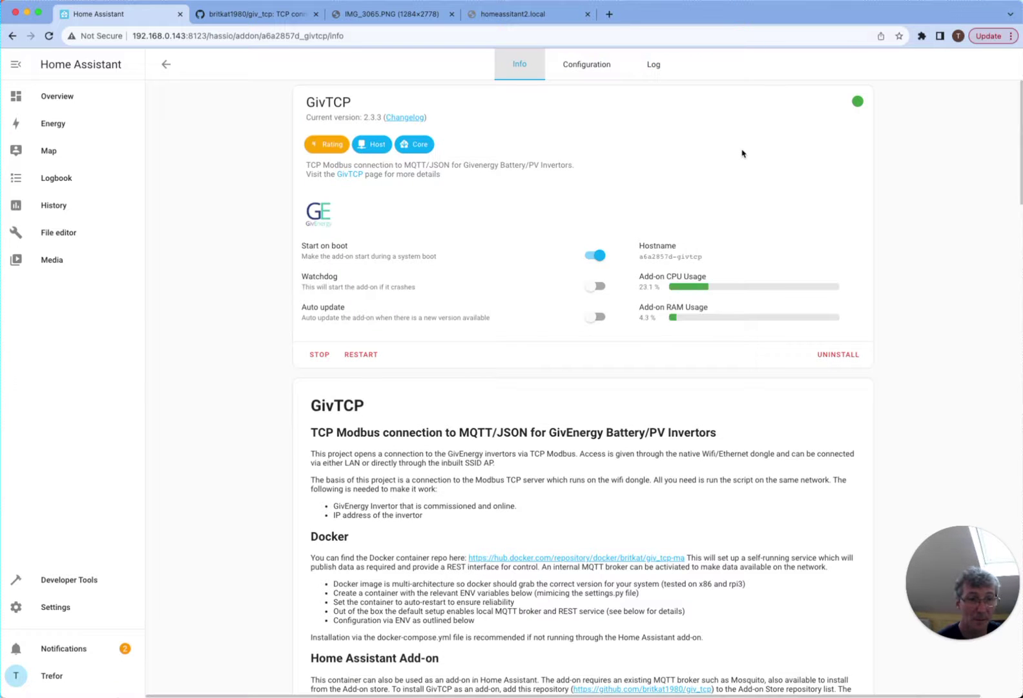
click(657, 74)
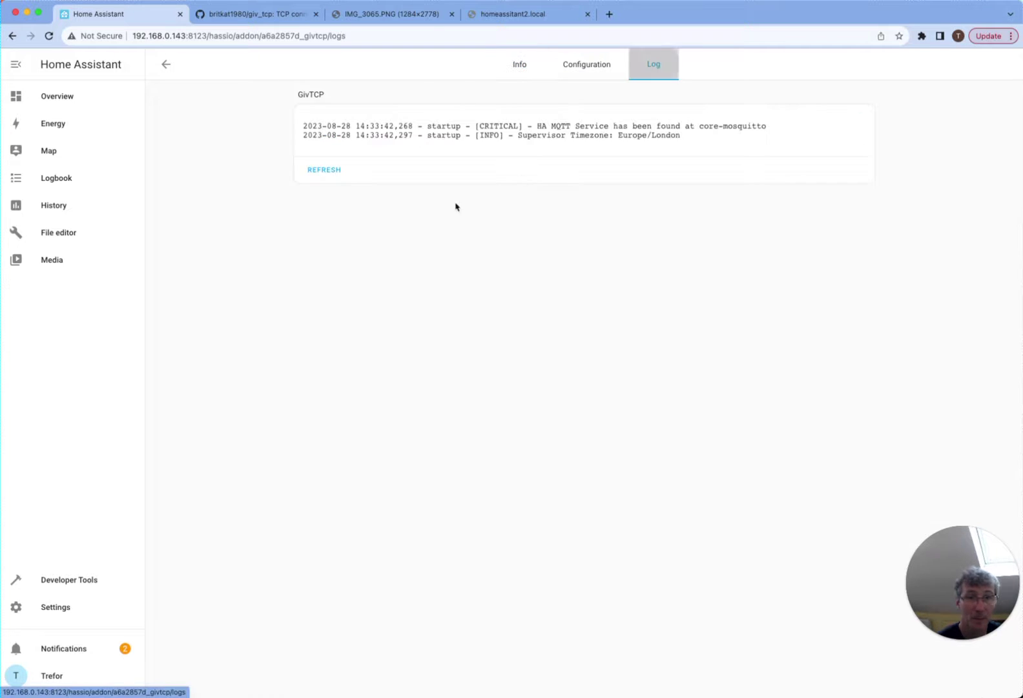
click(323, 178)
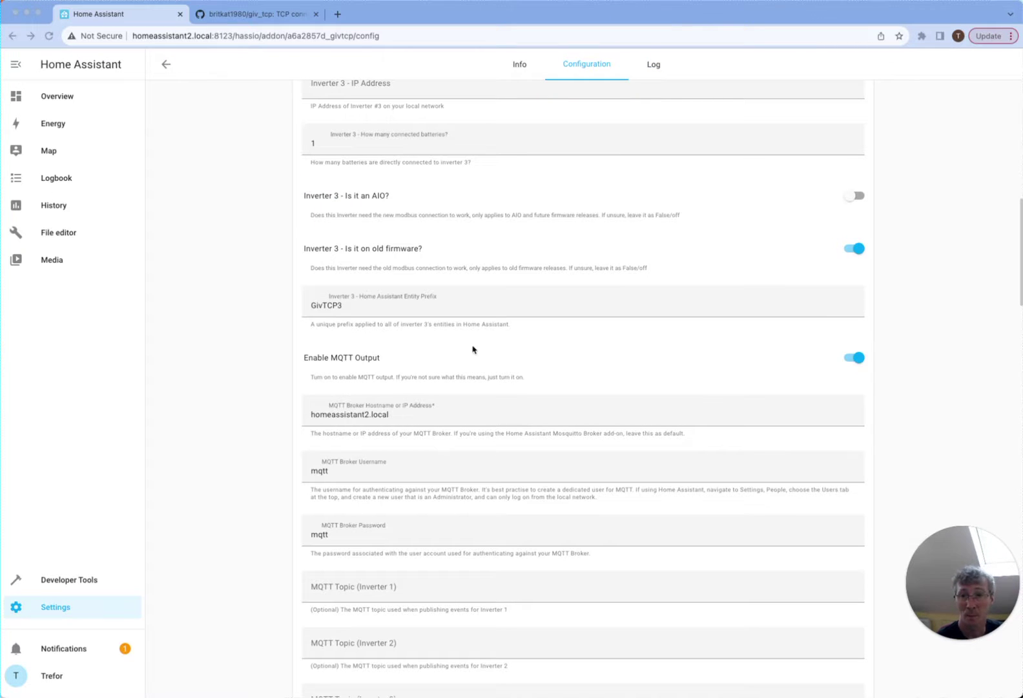
- Find the inverter at 192.168.0.20 in the GivTCP log, then open the Predbat Test overview
click(398, 416)
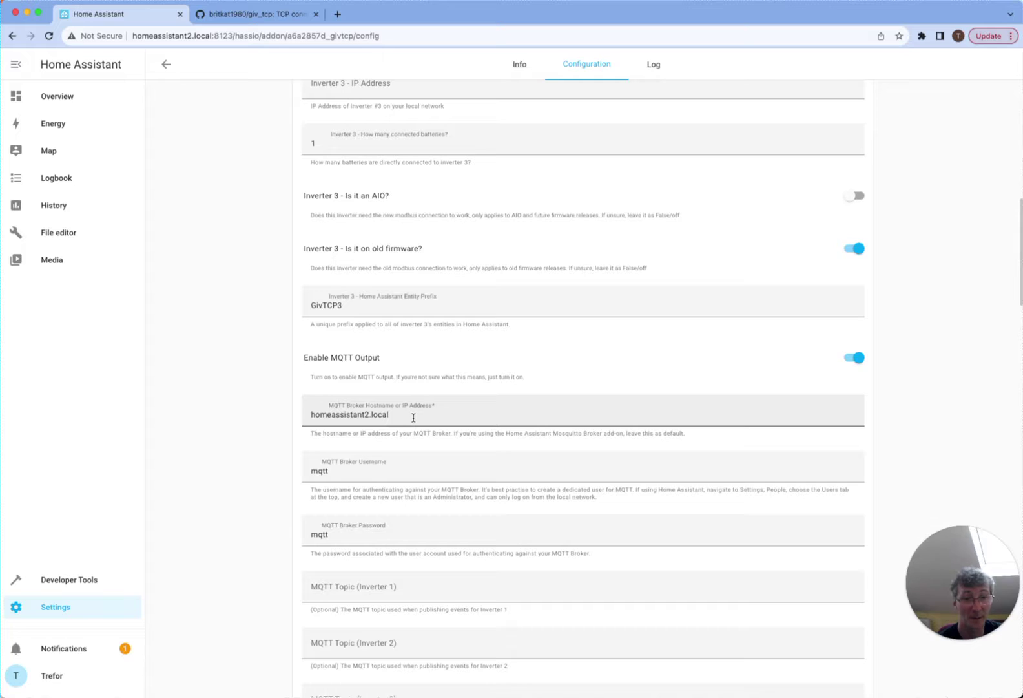
click(414, 417)
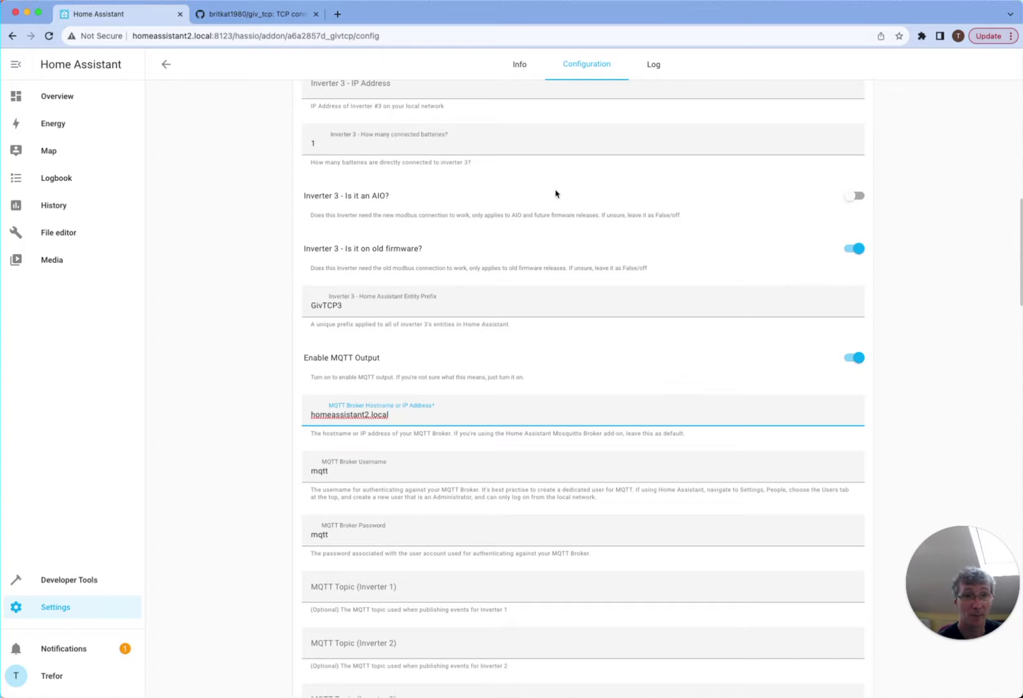
click(657, 64)
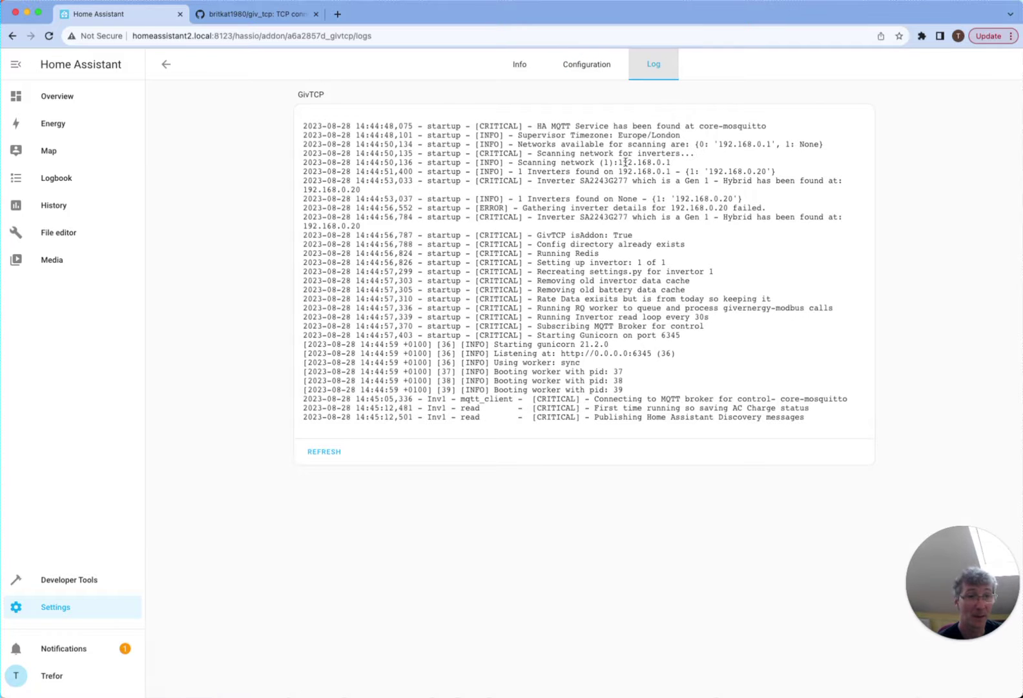
drag(776, 170, 705, 173)
double_click(761, 173)
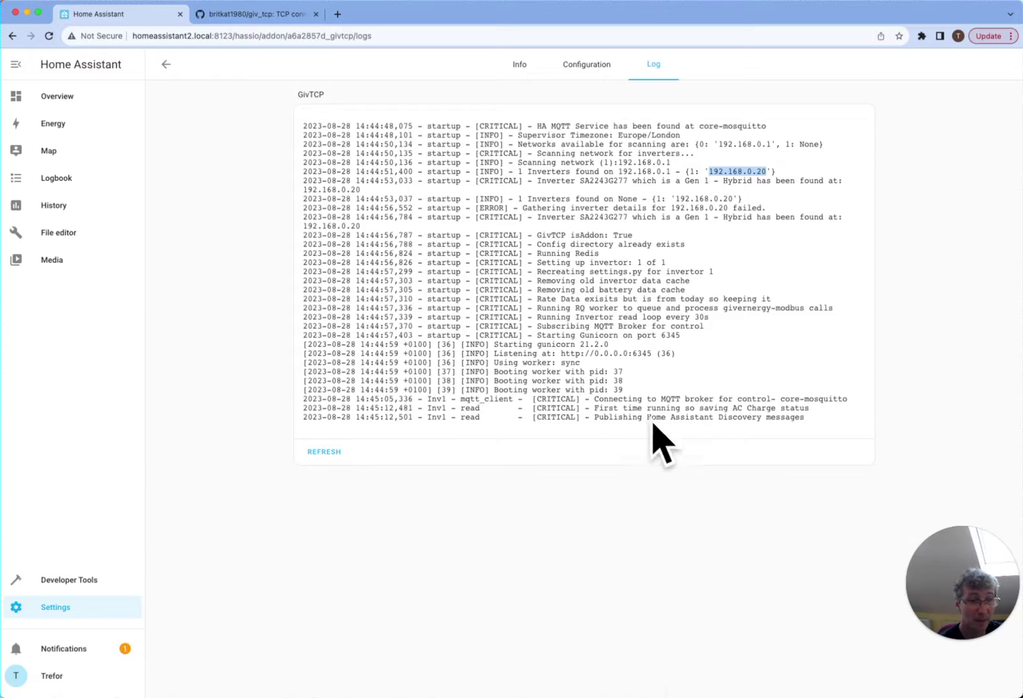
click(341, 460)
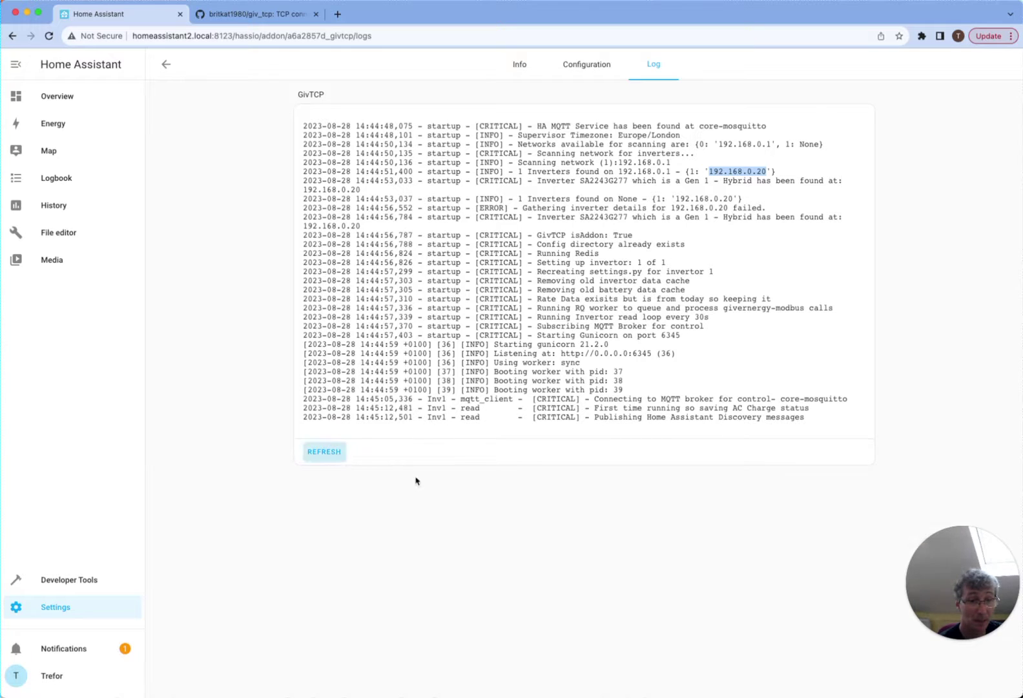
click(162, 66)
click(88, 95)
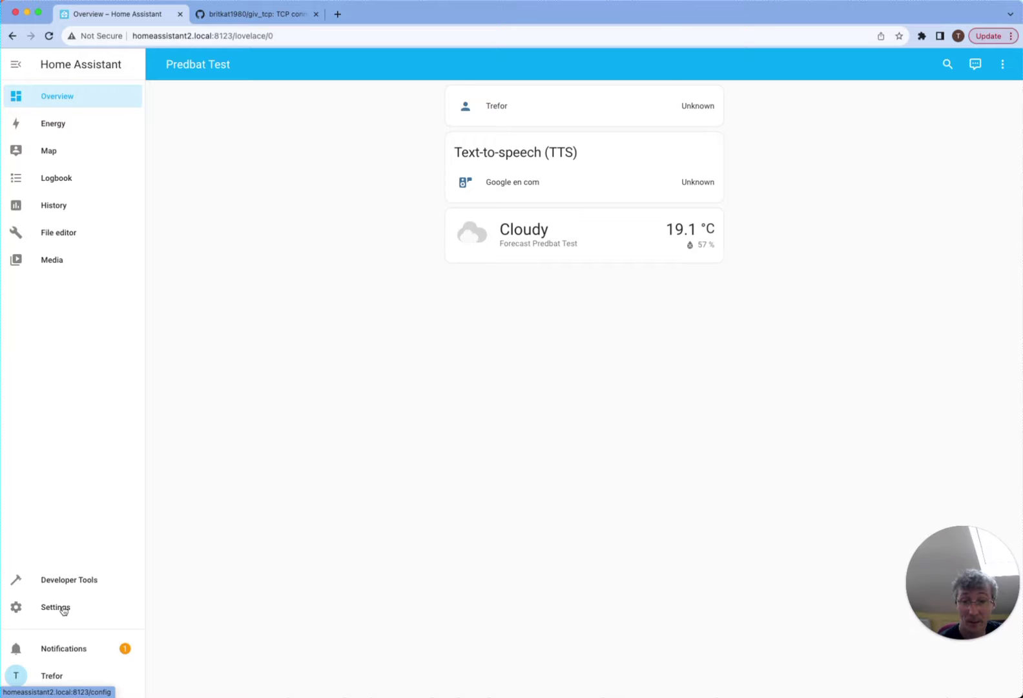
click(67, 587)
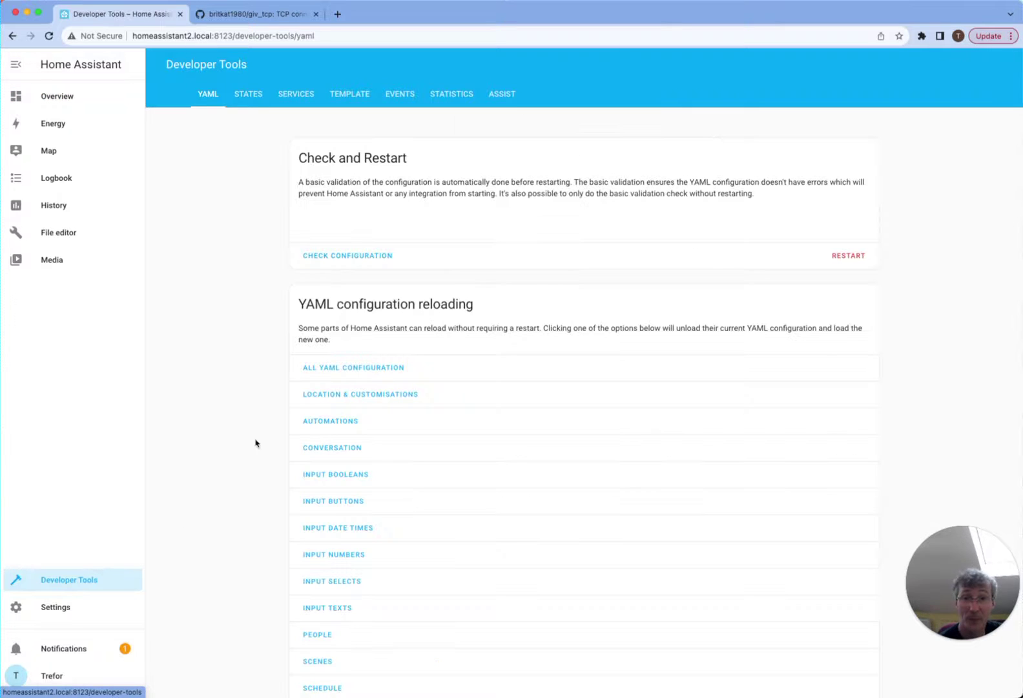
click(257, 97)
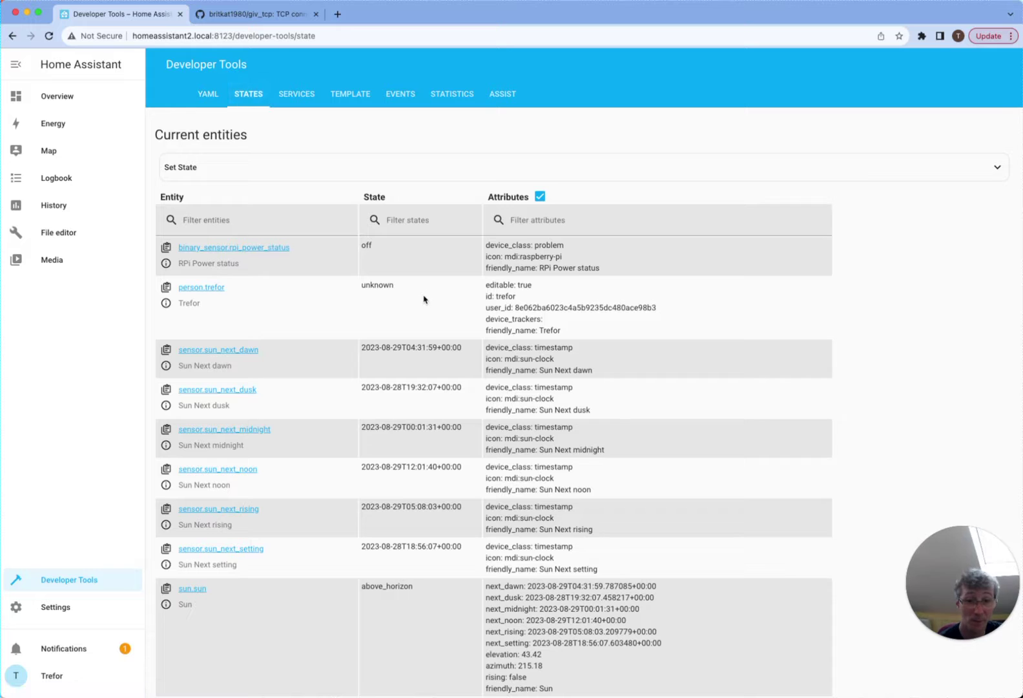
scroll(424, 299, down, 9)
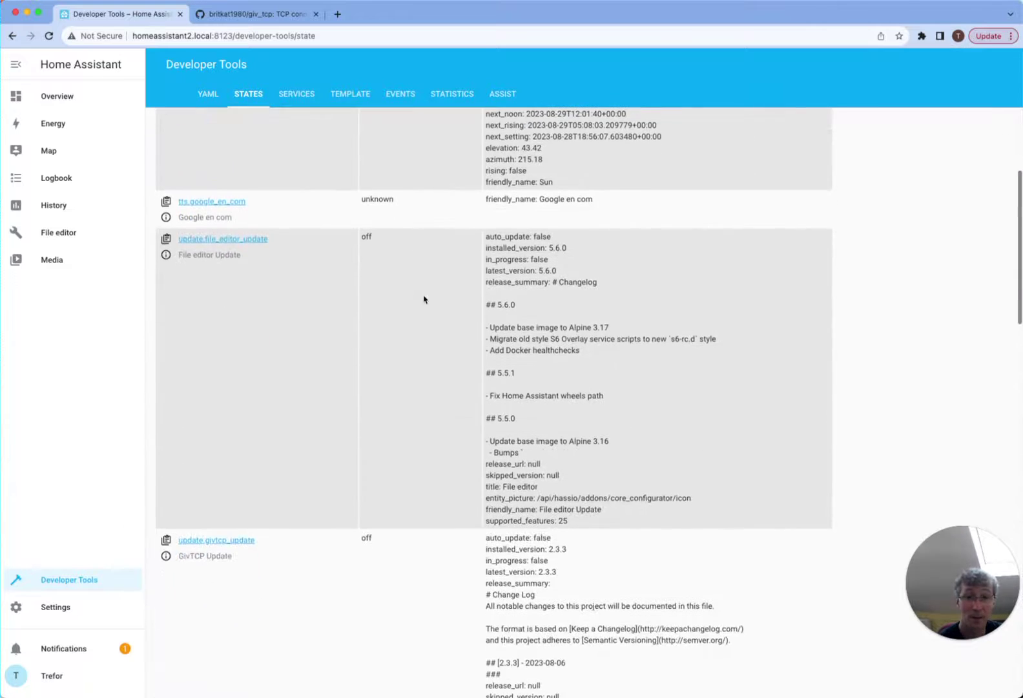
scroll(424, 299, down, 8)
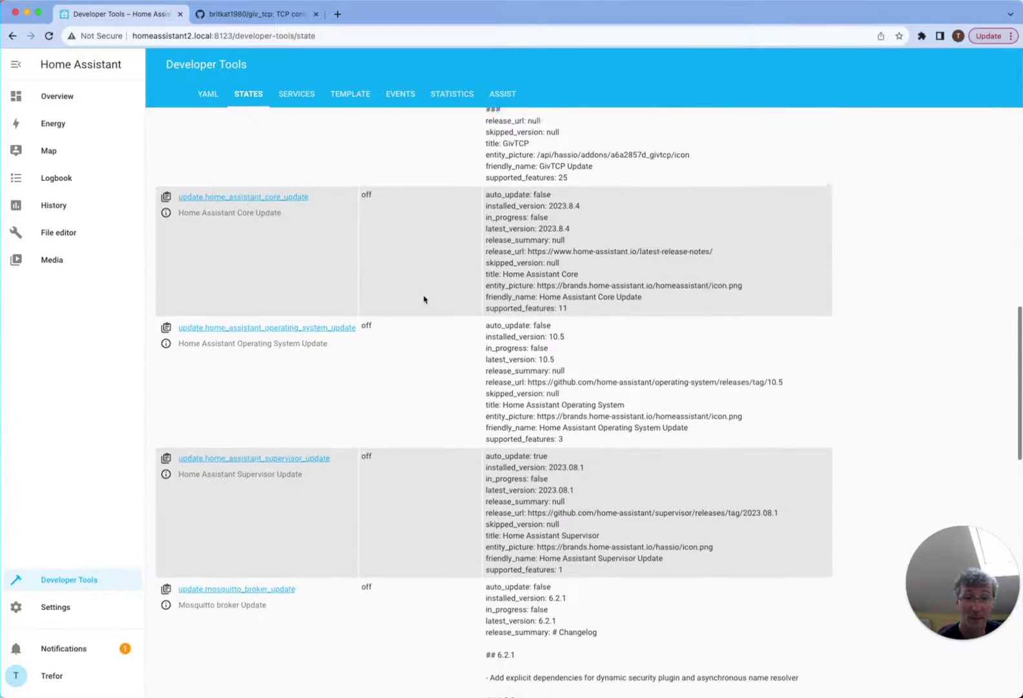
scroll(424, 299, down, 10)
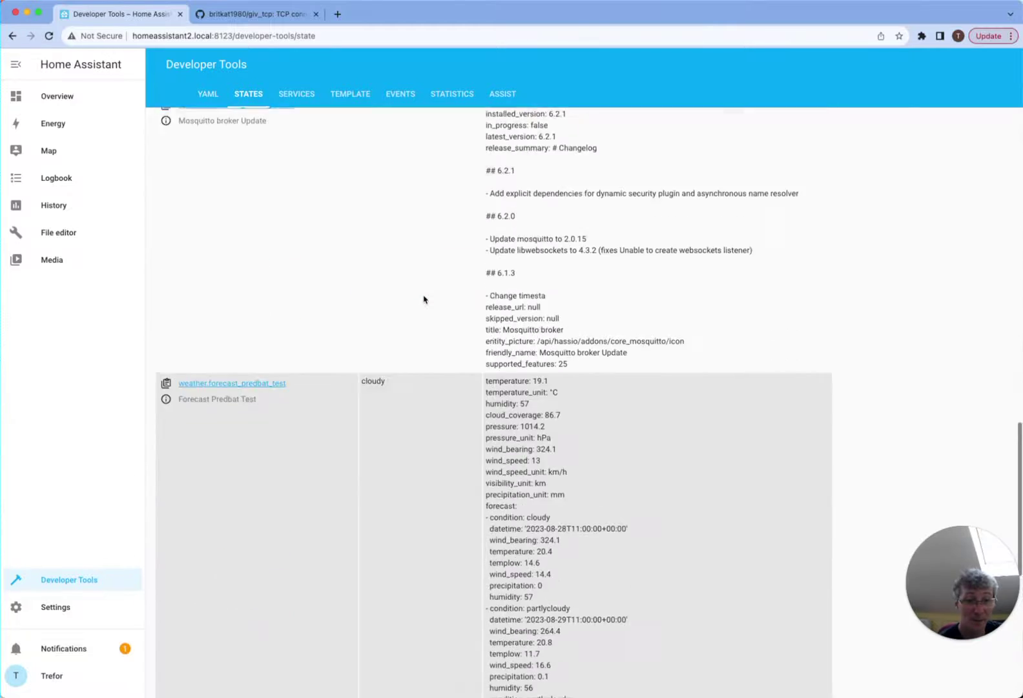
scroll(424, 299, down, 5)
scroll(425, 299, up, 20)
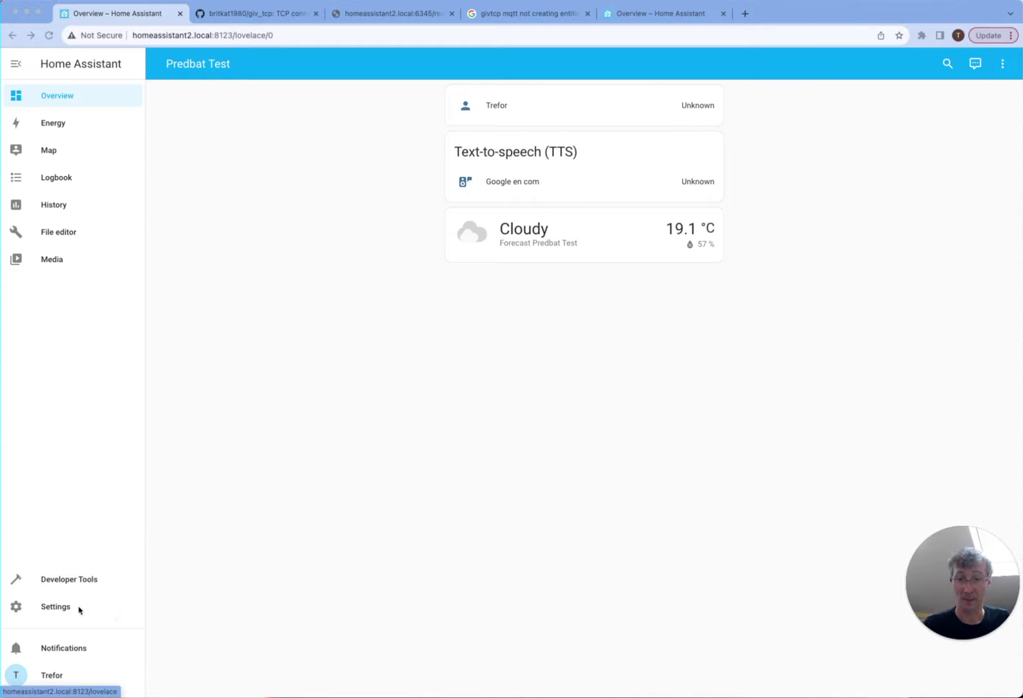
- Go to Devices & Services and search the integrations for 'mqtt'
click(52, 608)
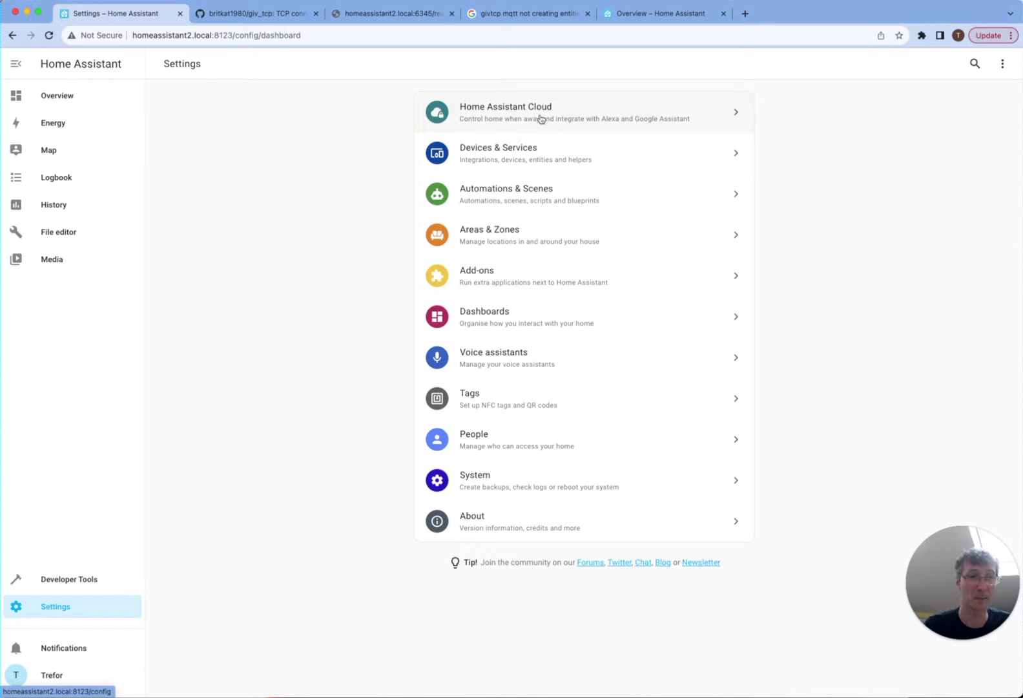
click(514, 280)
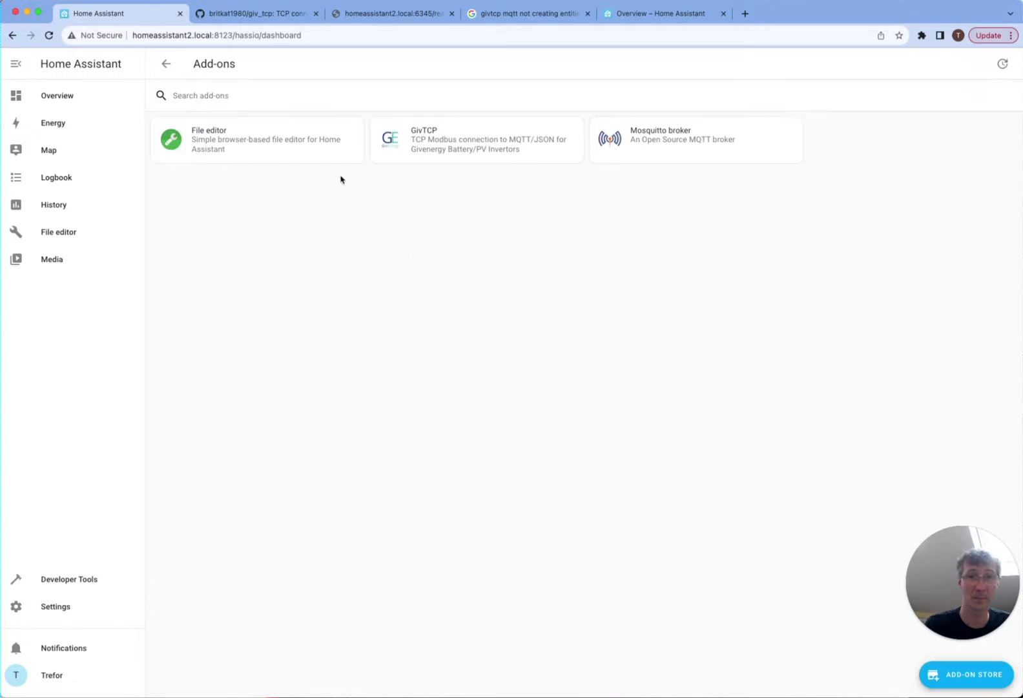
click(166, 63)
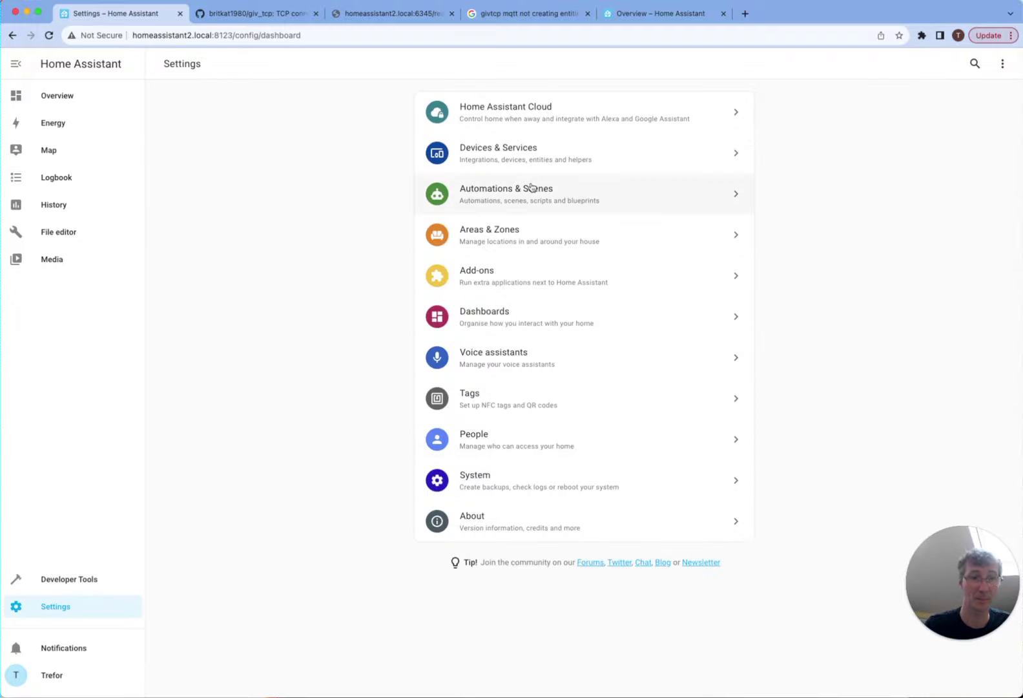
click(530, 162)
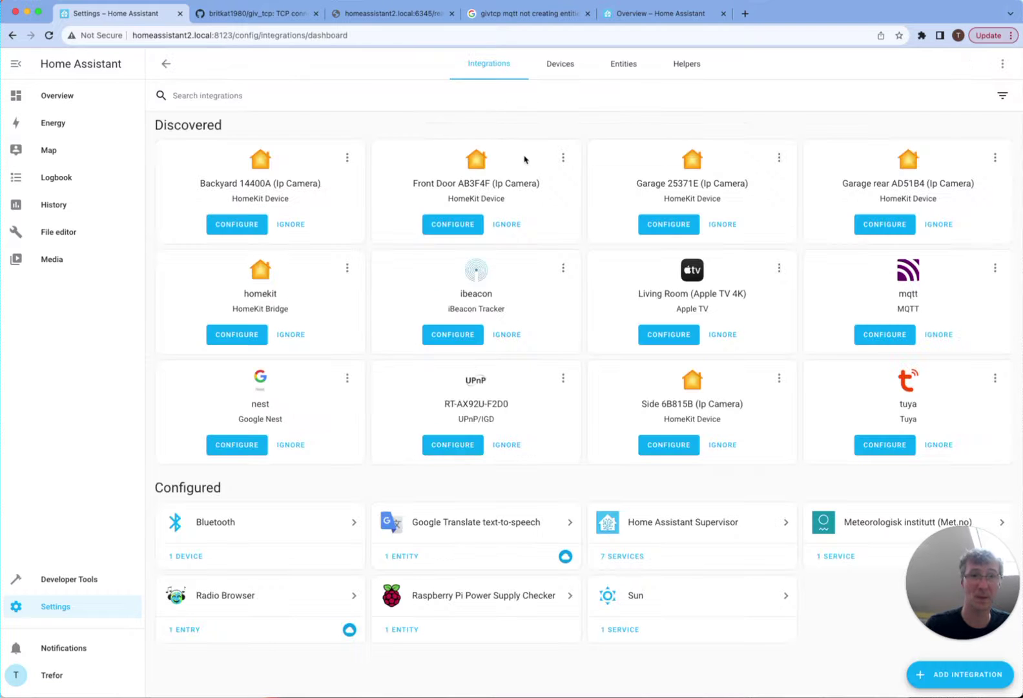
click(233, 101)
text(mqtt)
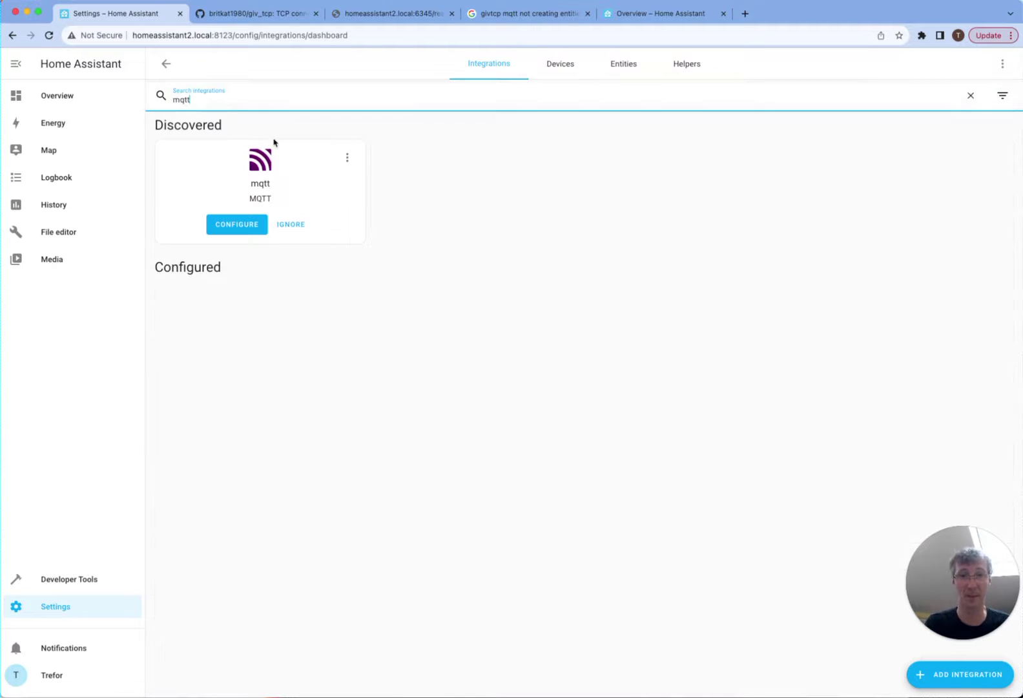
- Configure the discovered MQTT integration for the Mosquitto broker and list its devices
click(245, 227)
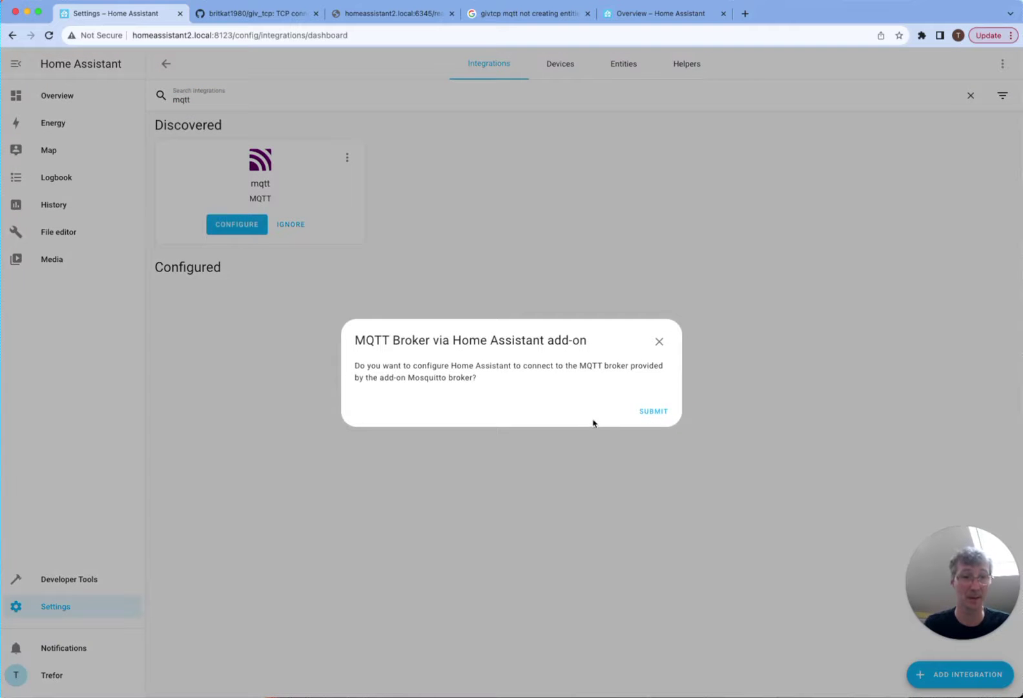
click(657, 412)
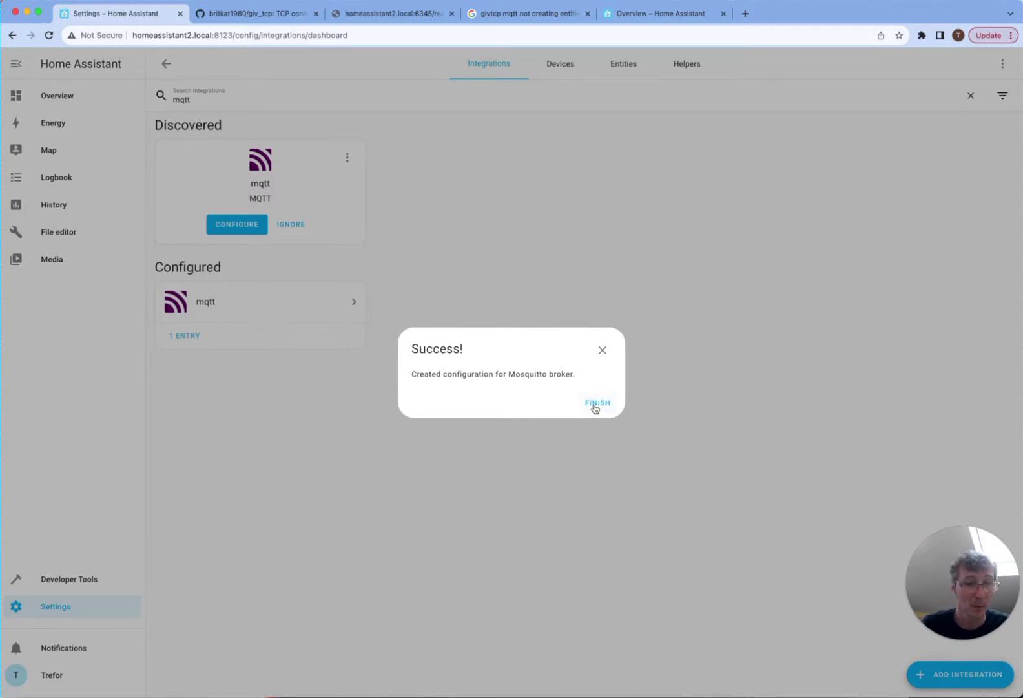
click(596, 402)
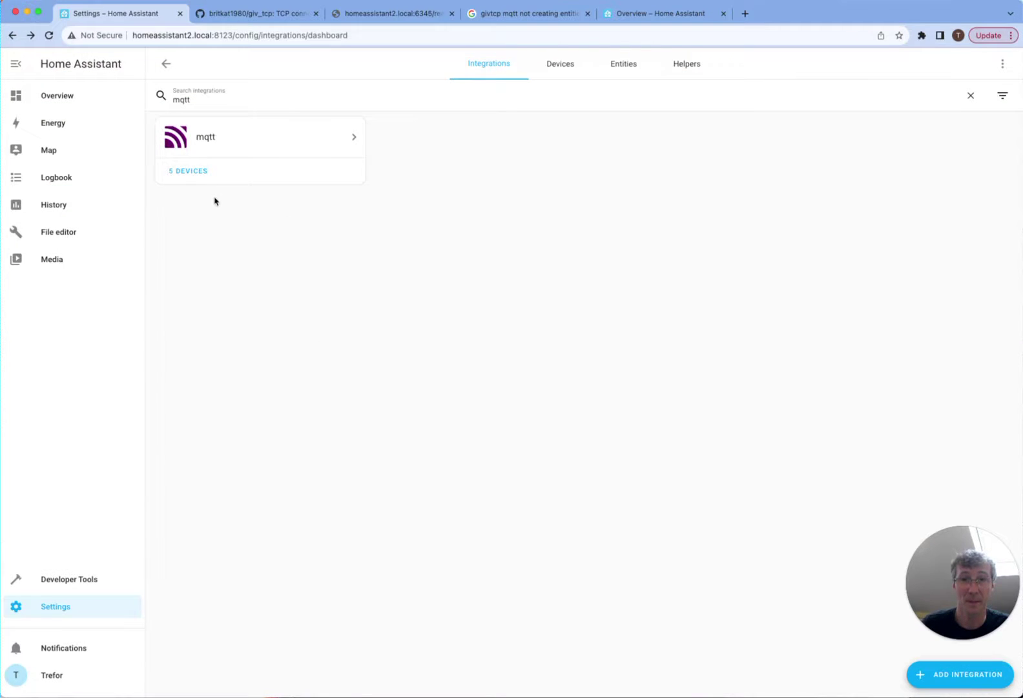
click(188, 171)
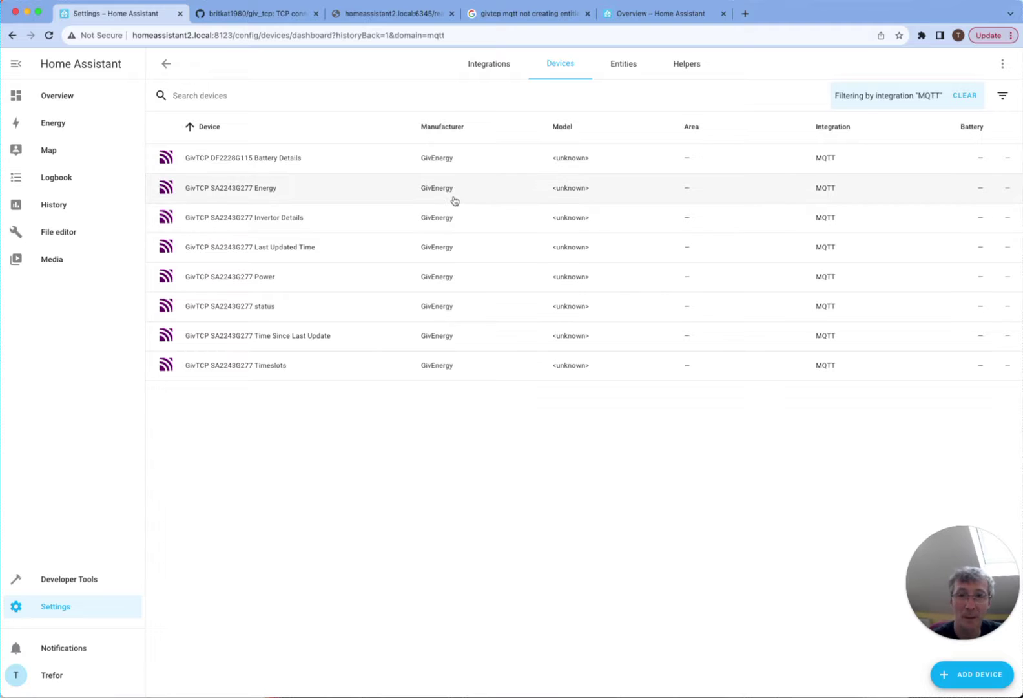
- Edit the Predbat Test dashboard, choosing an empty dashboard, and take control
click(166, 64)
click(68, 95)
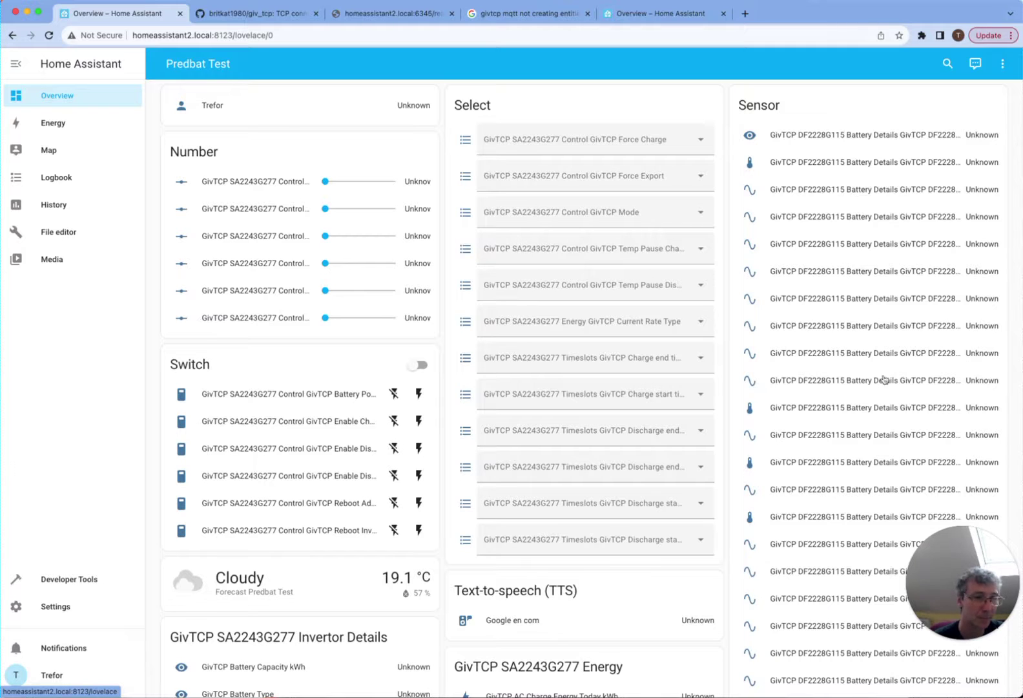
click(1005, 64)
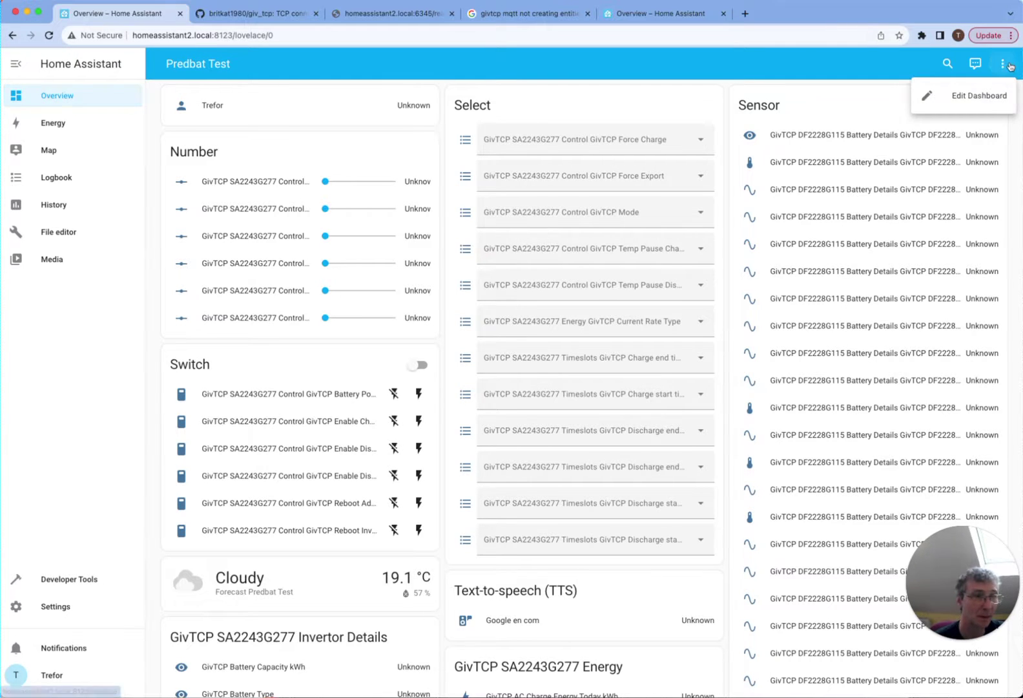
click(959, 97)
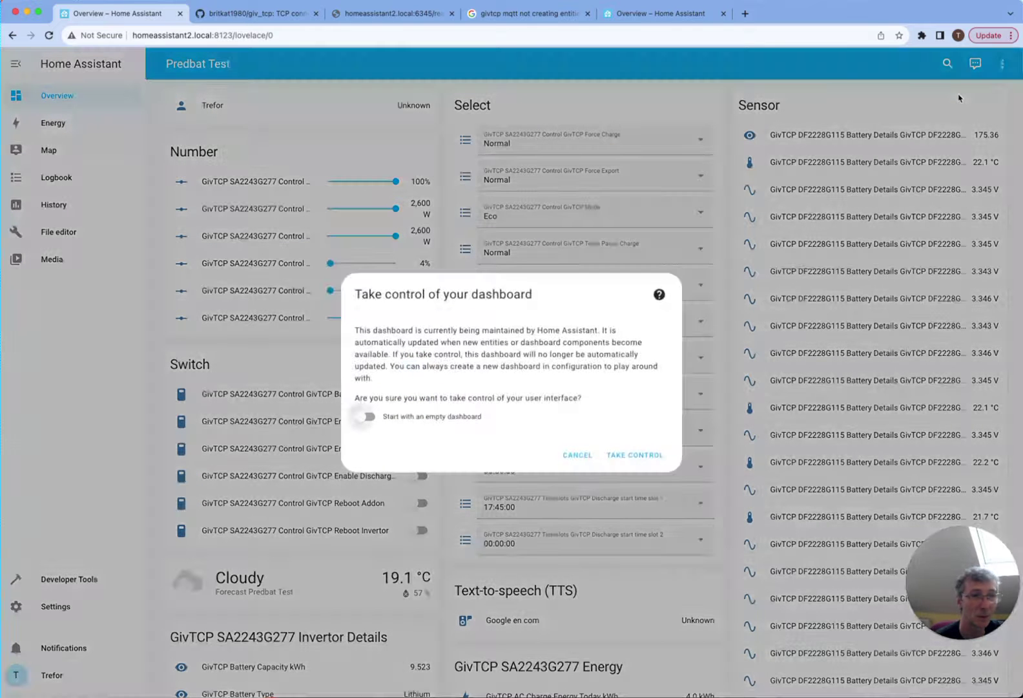
click(385, 419)
click(646, 459)
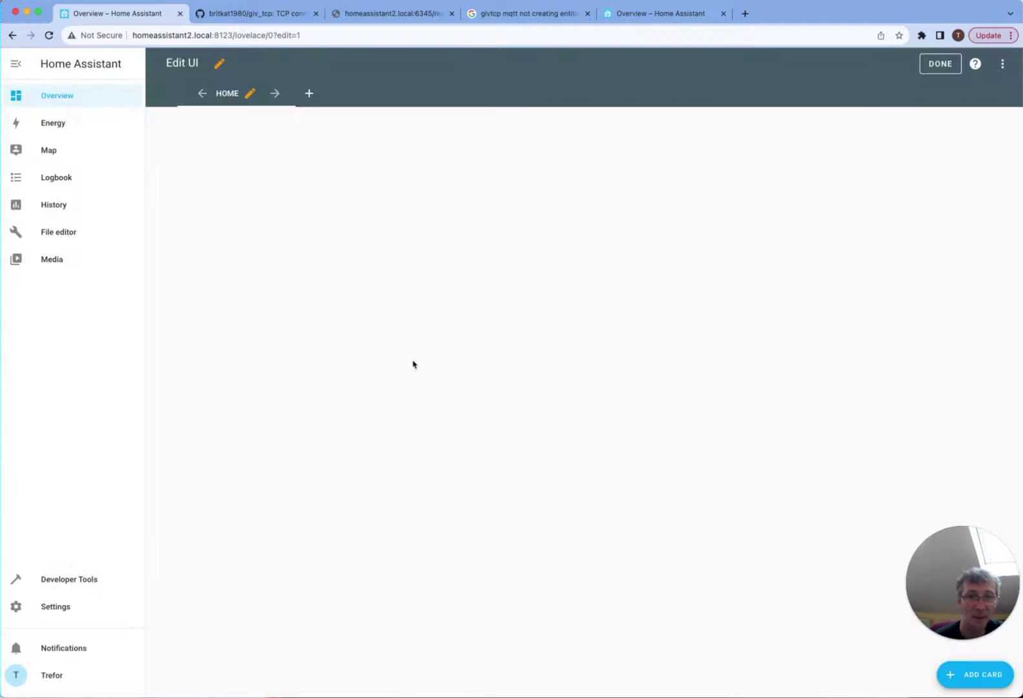
- Add an entities card titled GivTCP and remove the Sun next midnight, dusk and dawn entities
click(976, 674)
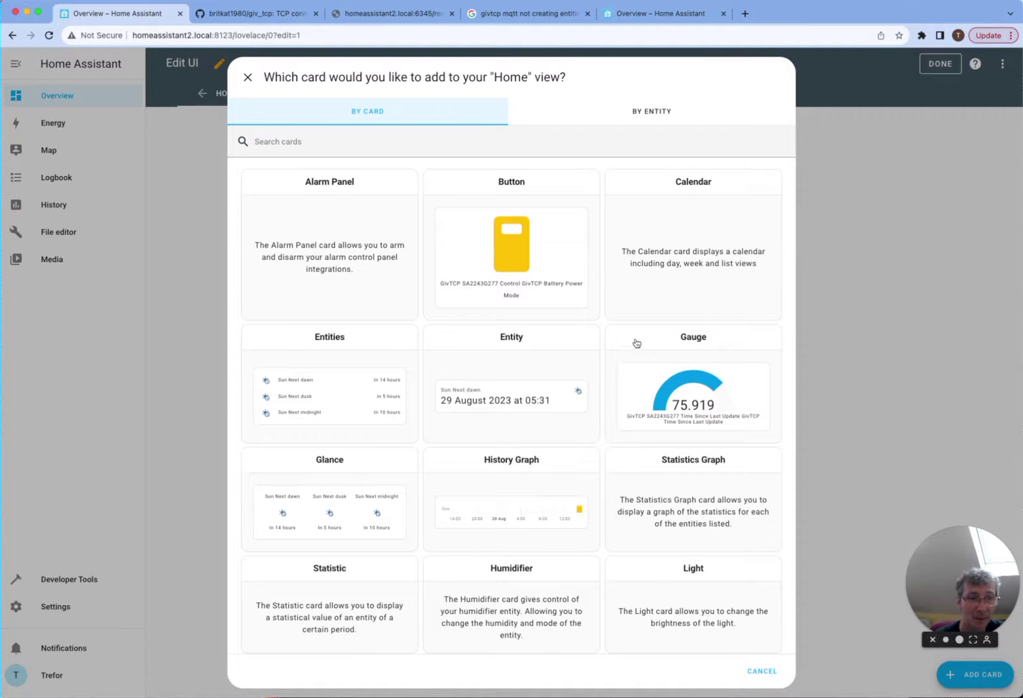
click(312, 377)
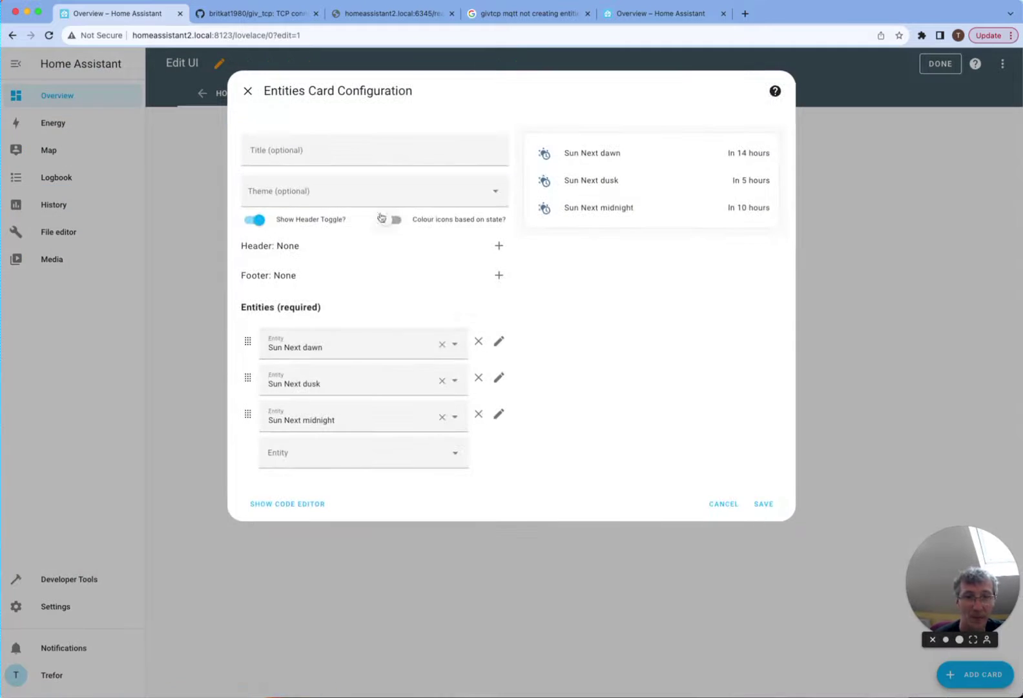
click(336, 156)
text(GivTCP)
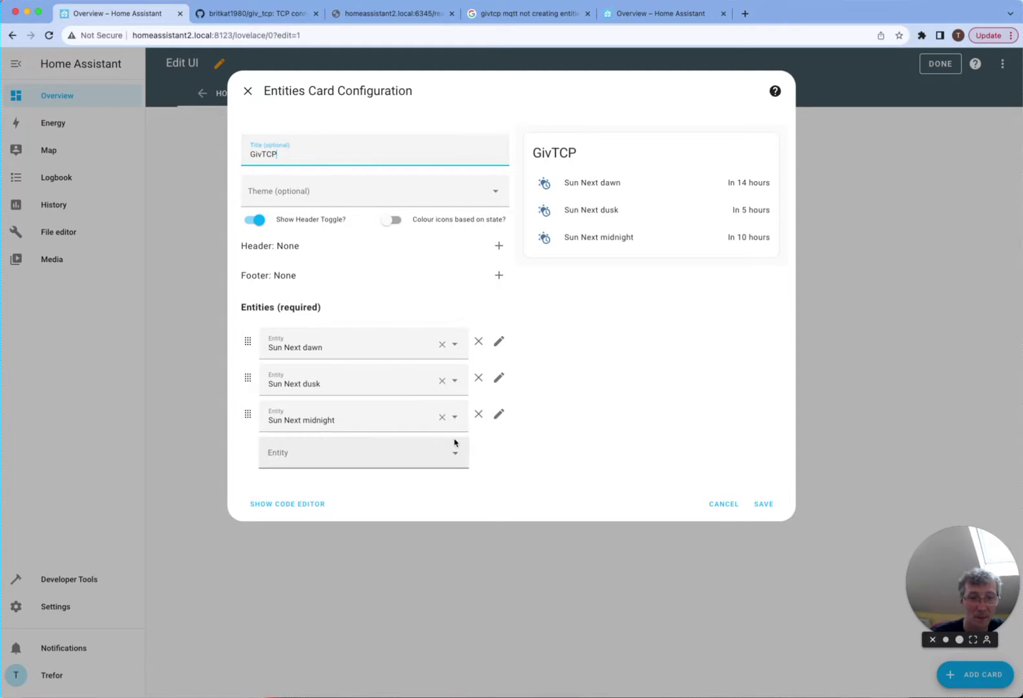
click(442, 417)
click(442, 381)
click(442, 344)
- Add the GivTCP battery SOC sensor, then search 'soc perc' for the next entity
click(361, 342)
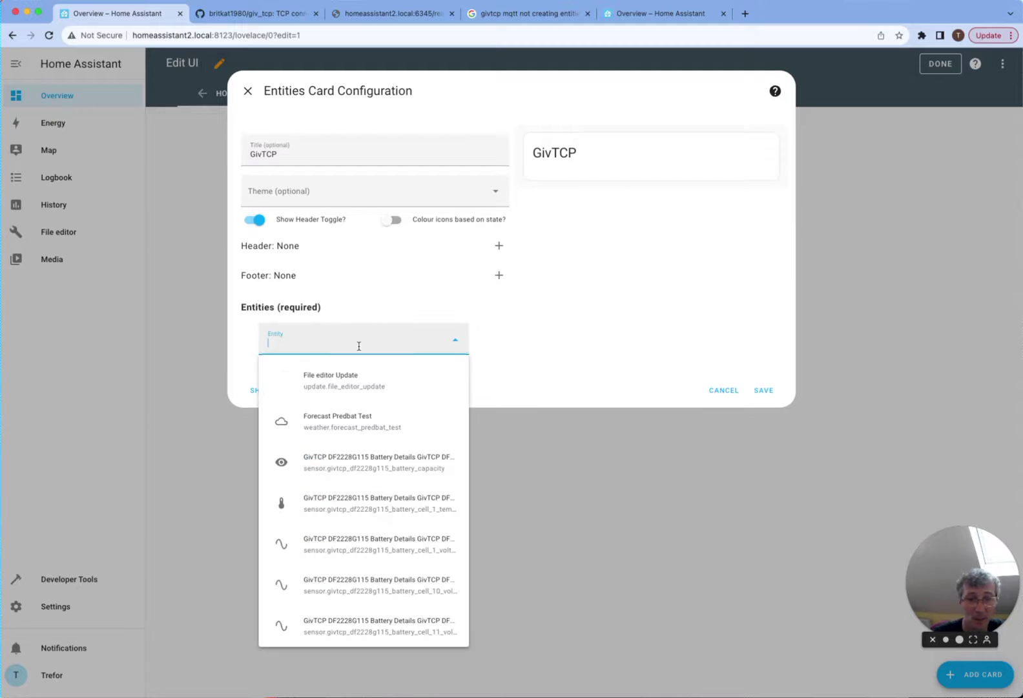
text(battery)
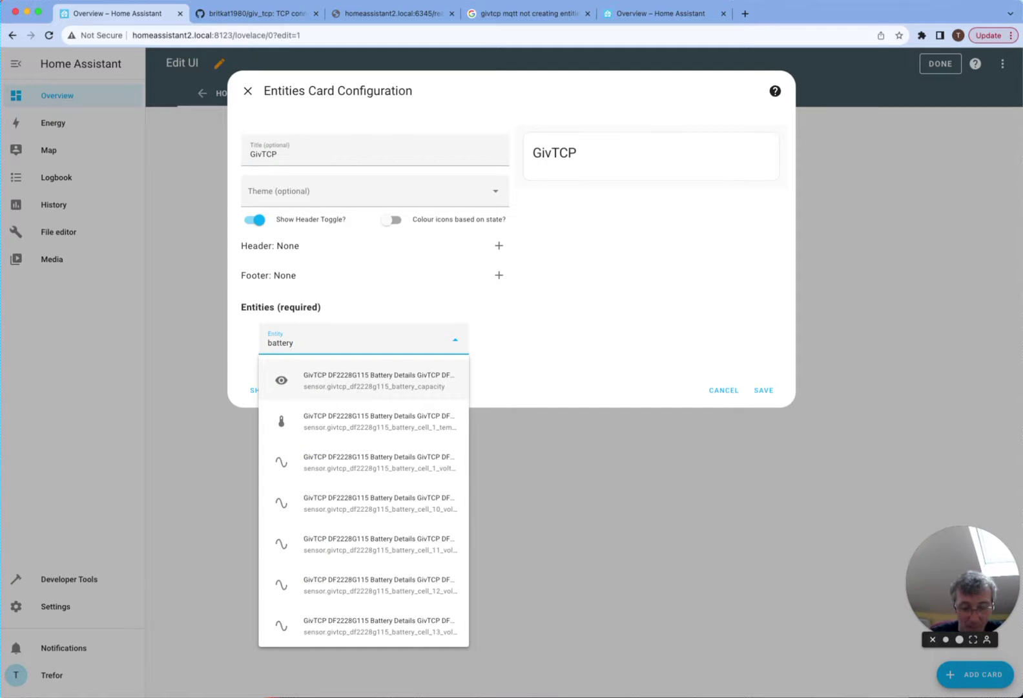
text( soc)
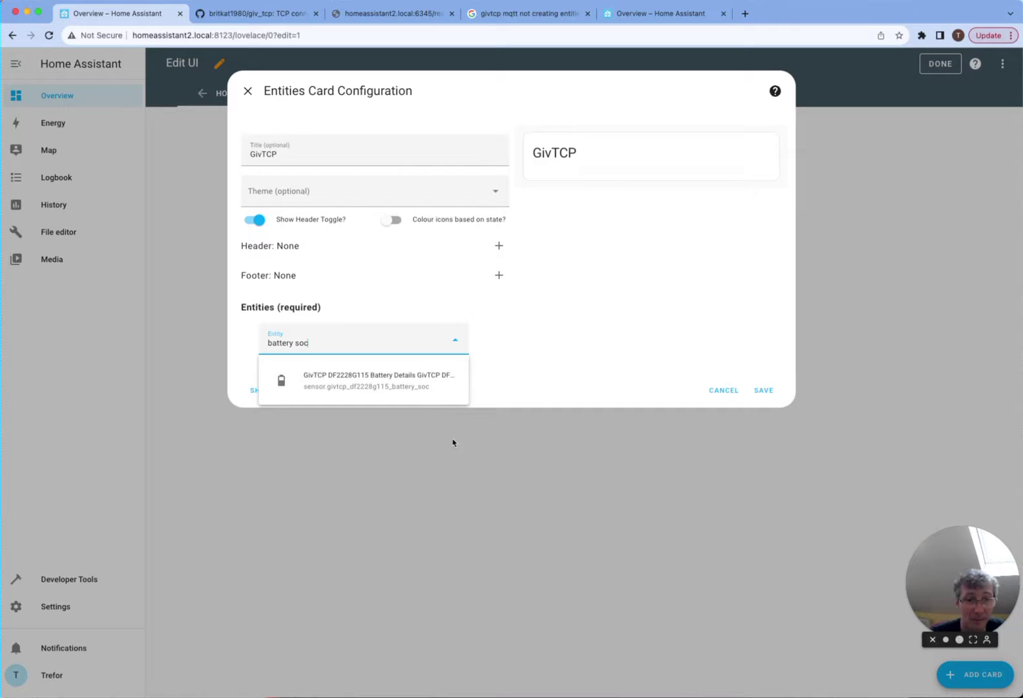
click(402, 381)
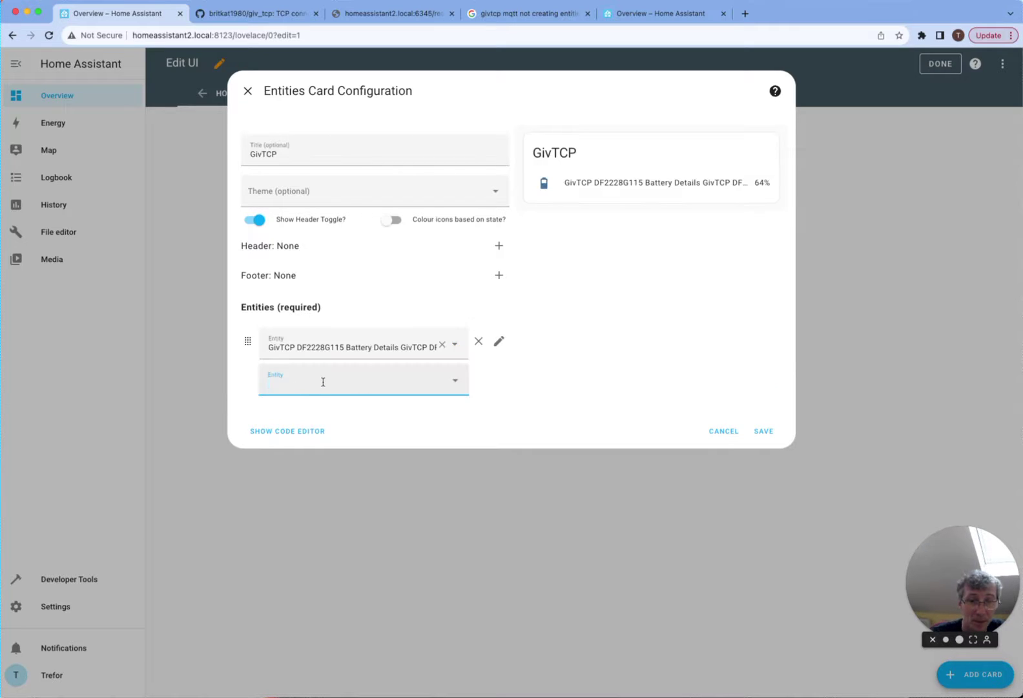
text(soc)
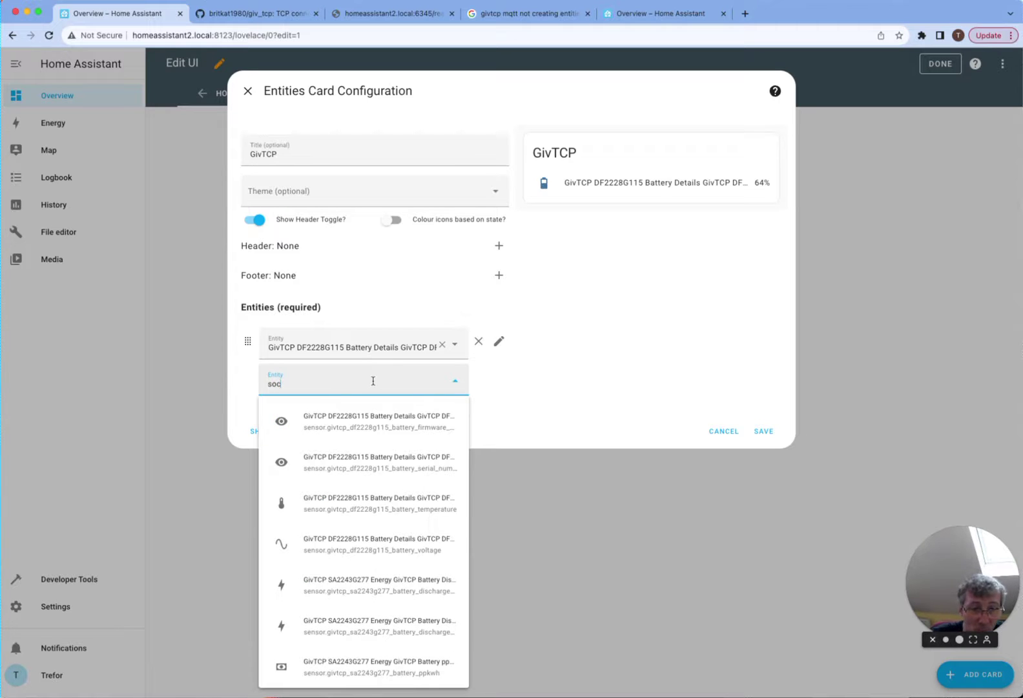
scroll(384, 485, down, 3)
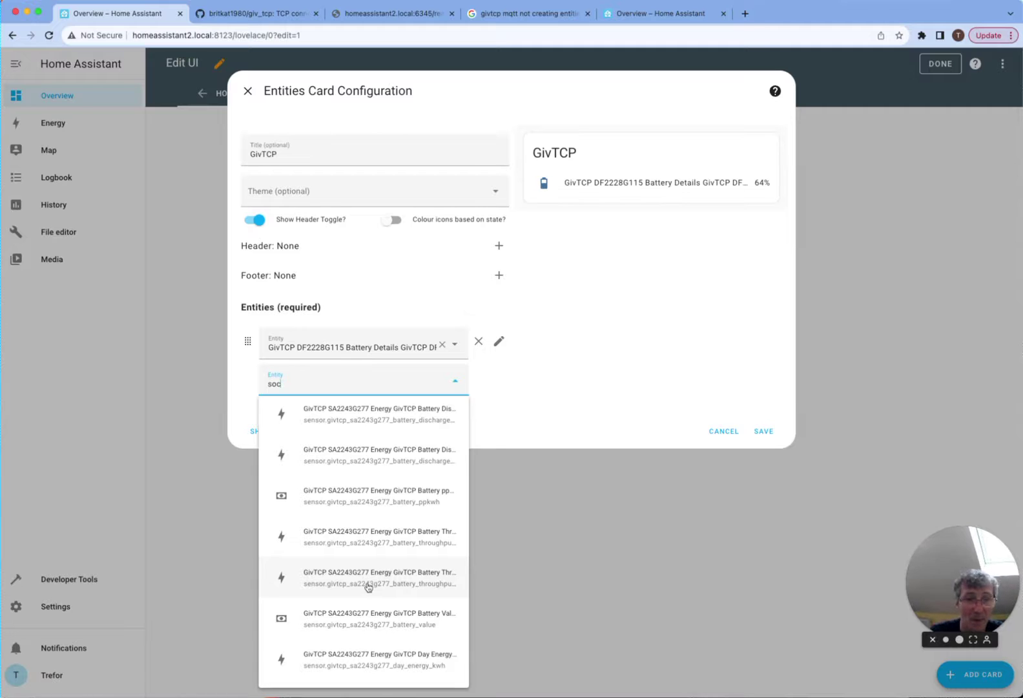
key(BackSpace)
key(BackSpace)
key(BackSpace)
text(soc per)
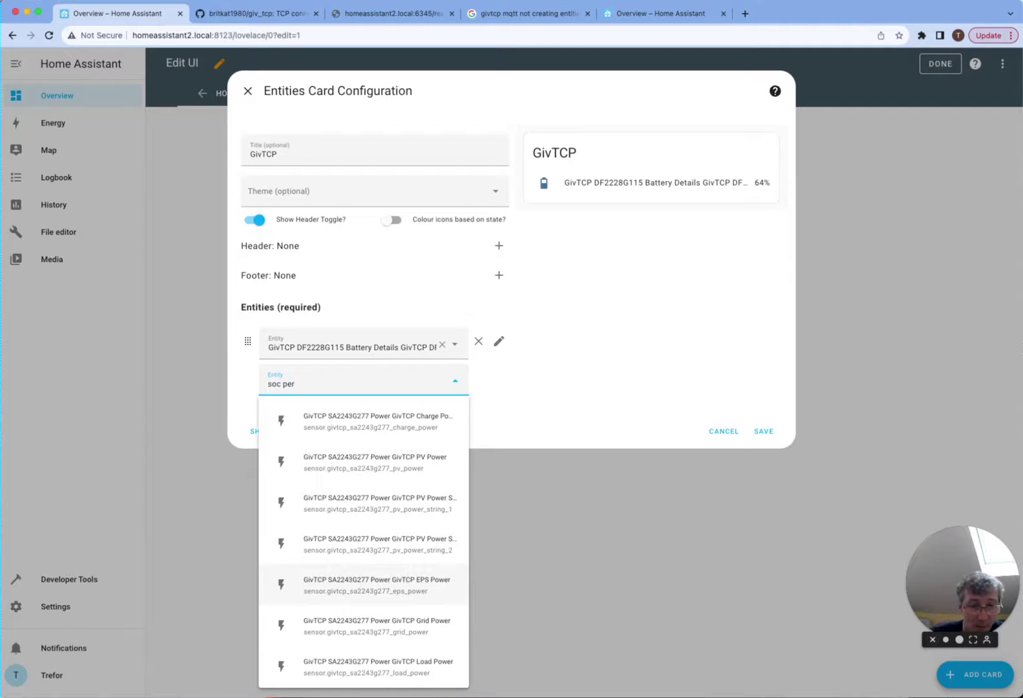
text(c)
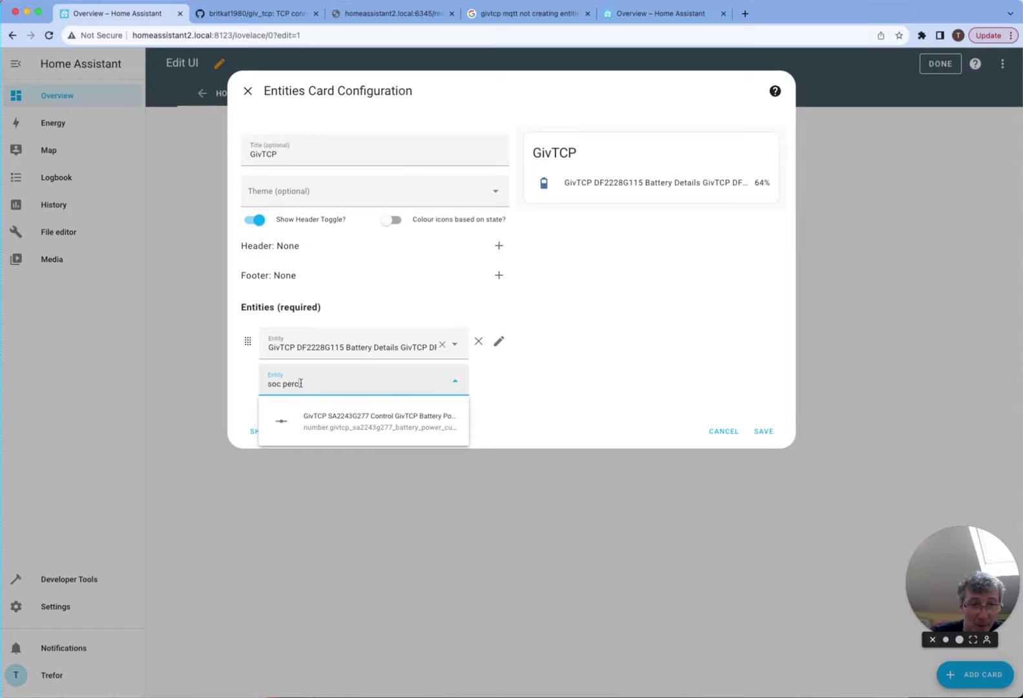
- Search 'soc' again and scroll the suggestions for the remaining SA2243G277 entities
drag(302, 384, 265, 381)
key(BackSpace)
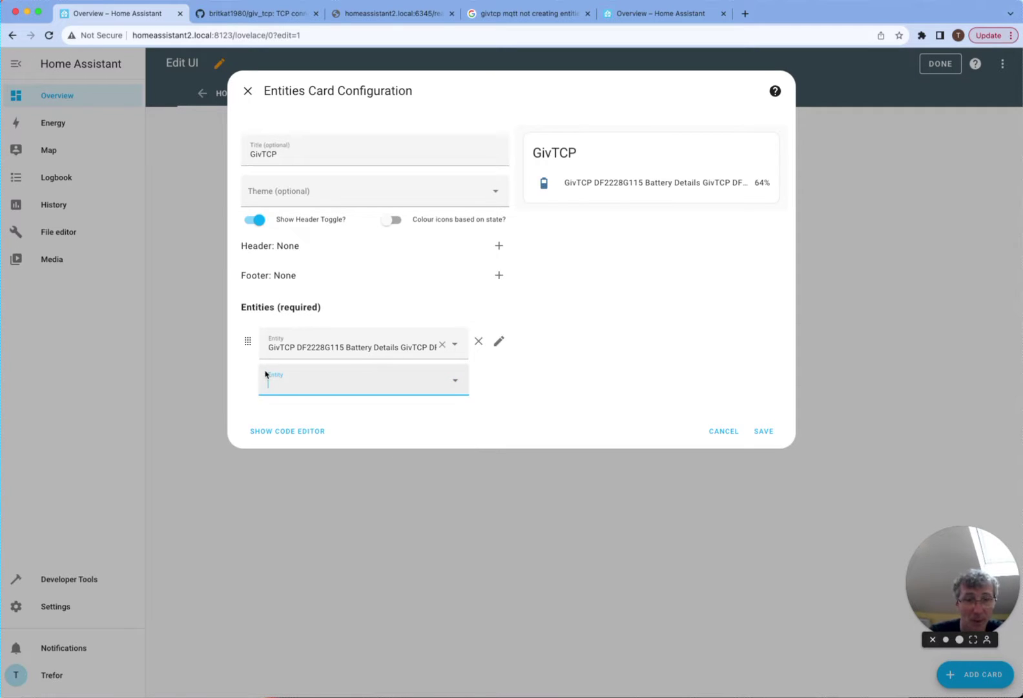
text(soc)
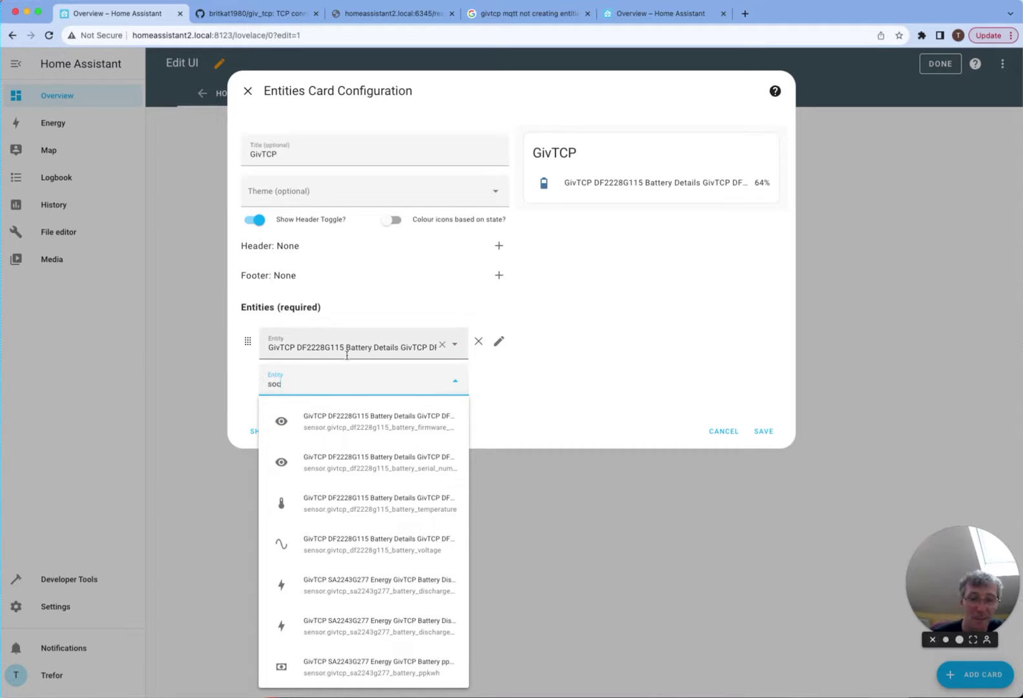
scroll(375, 504, down, 10)
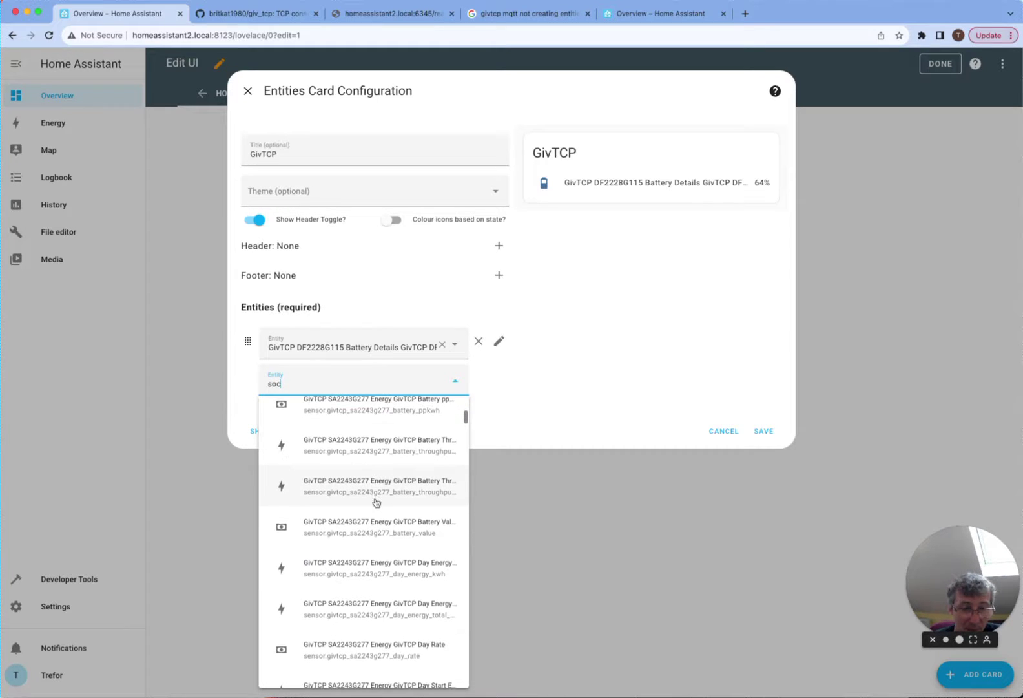
scroll(376, 503, down, 6)
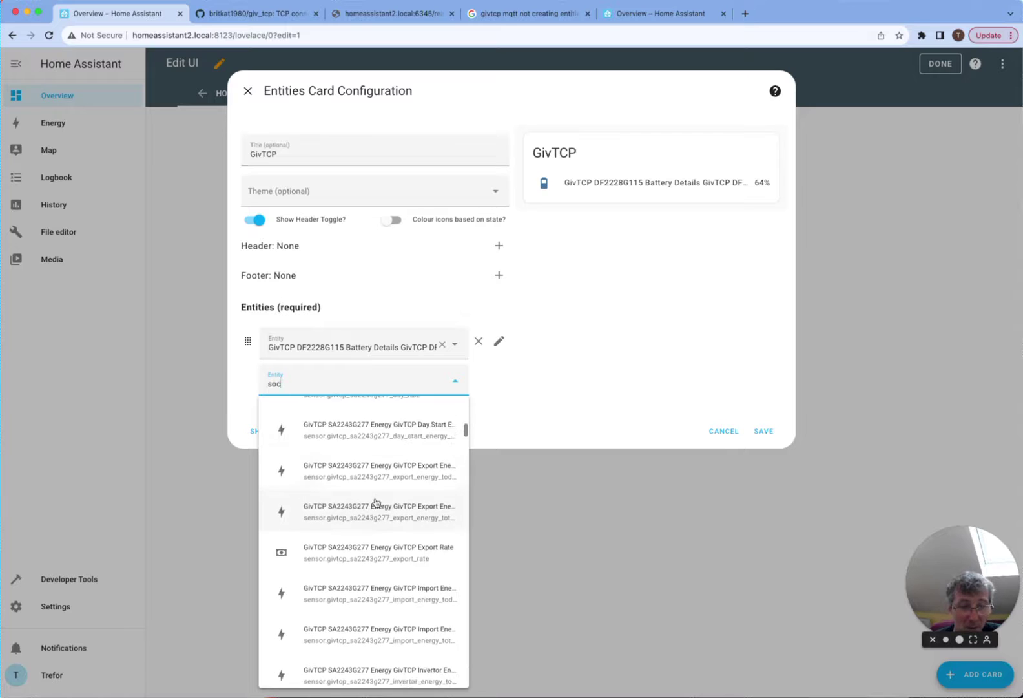
scroll(376, 502, down, 6)
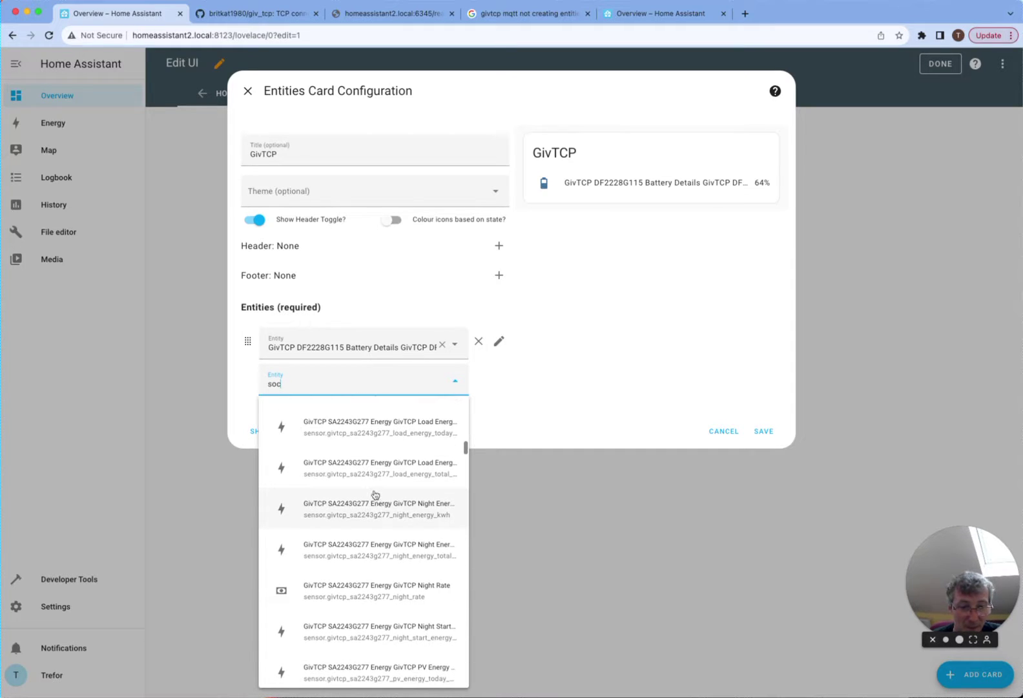
scroll(455, 469, down, 8)
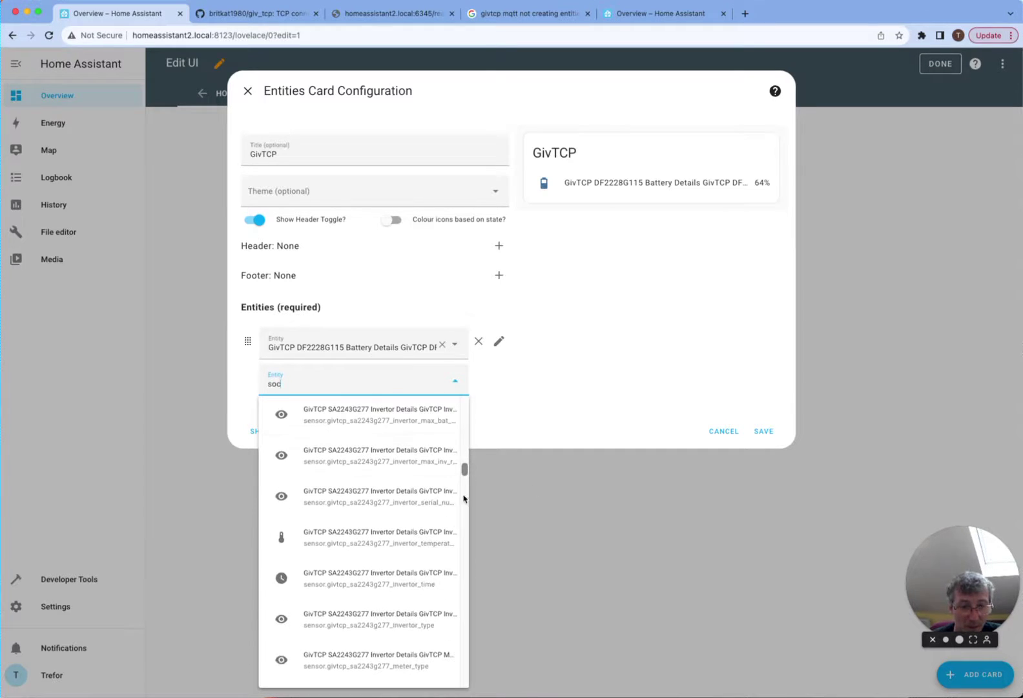
scroll(423, 578, down, 4)
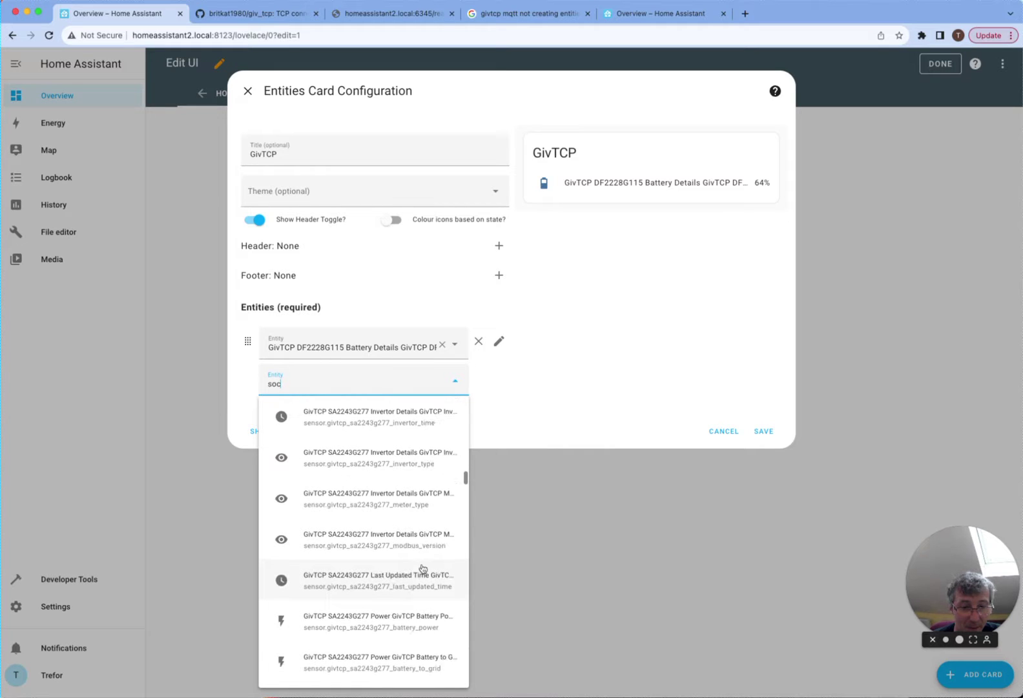
scroll(424, 569, down, 8)
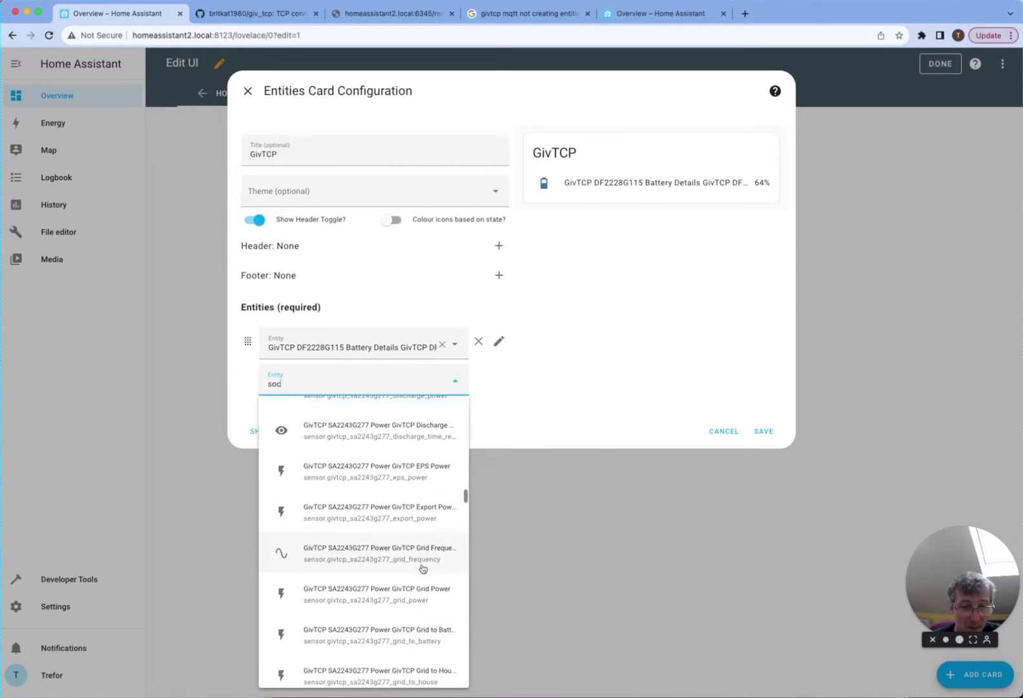
scroll(396, 533, down, 10)
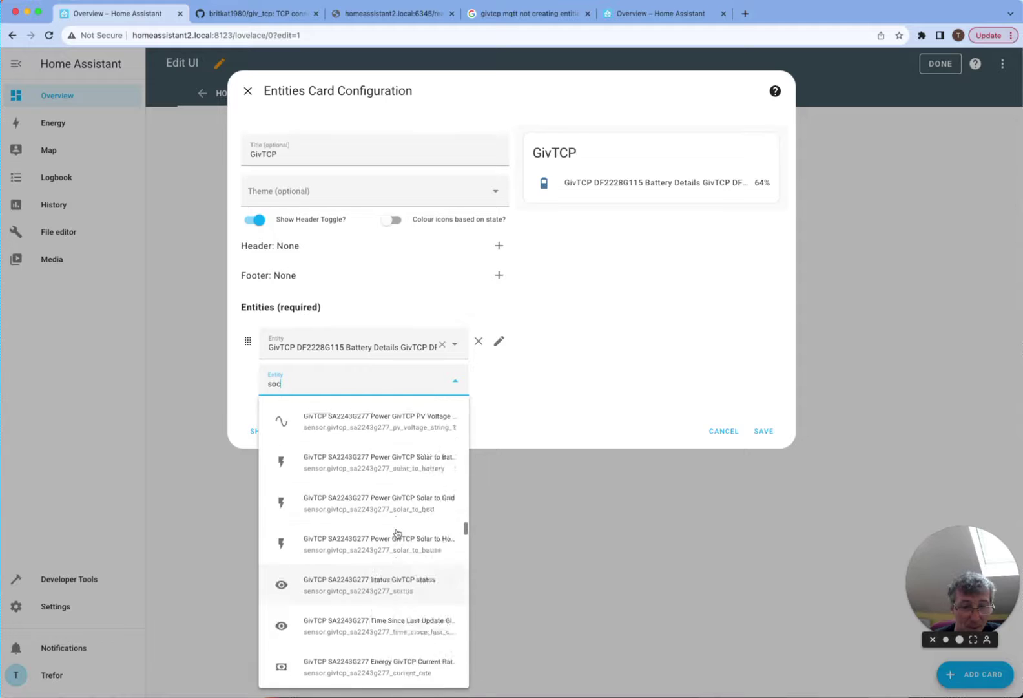
scroll(396, 533, down, 2)
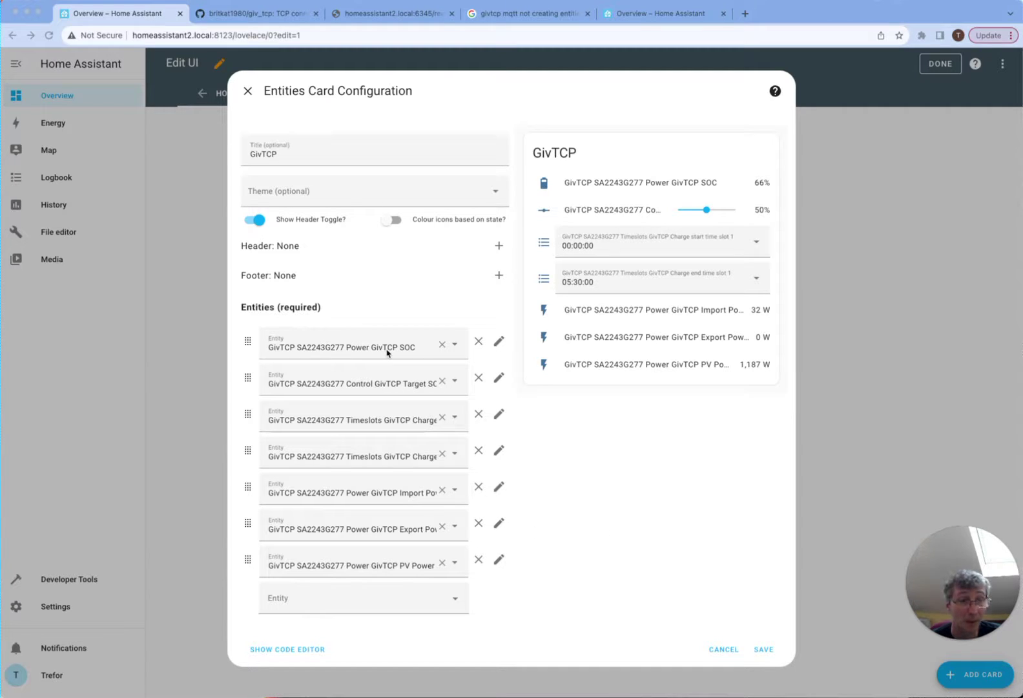
- Save the GivTCP card, exit edit mode, and briefly check the SOC sensor's history
click(764, 649)
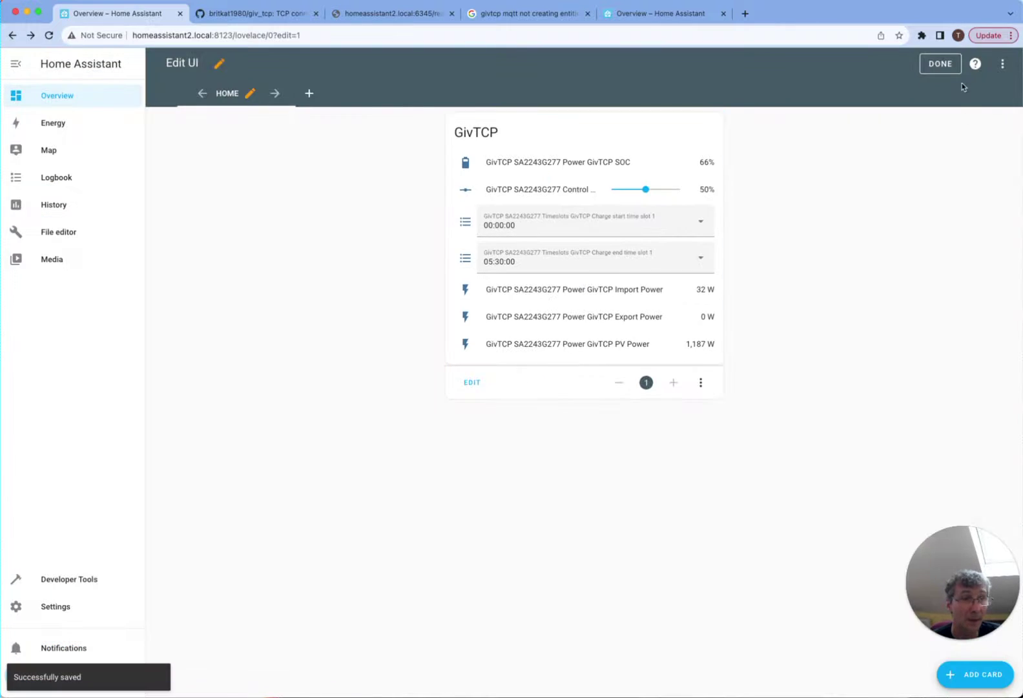
click(941, 64)
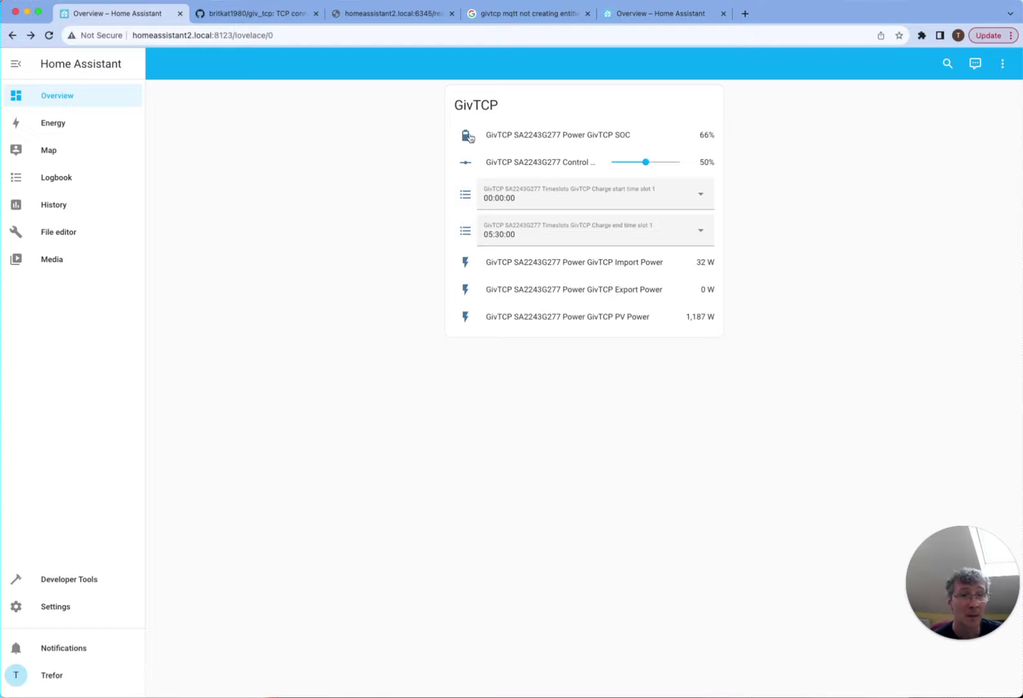
click(508, 135)
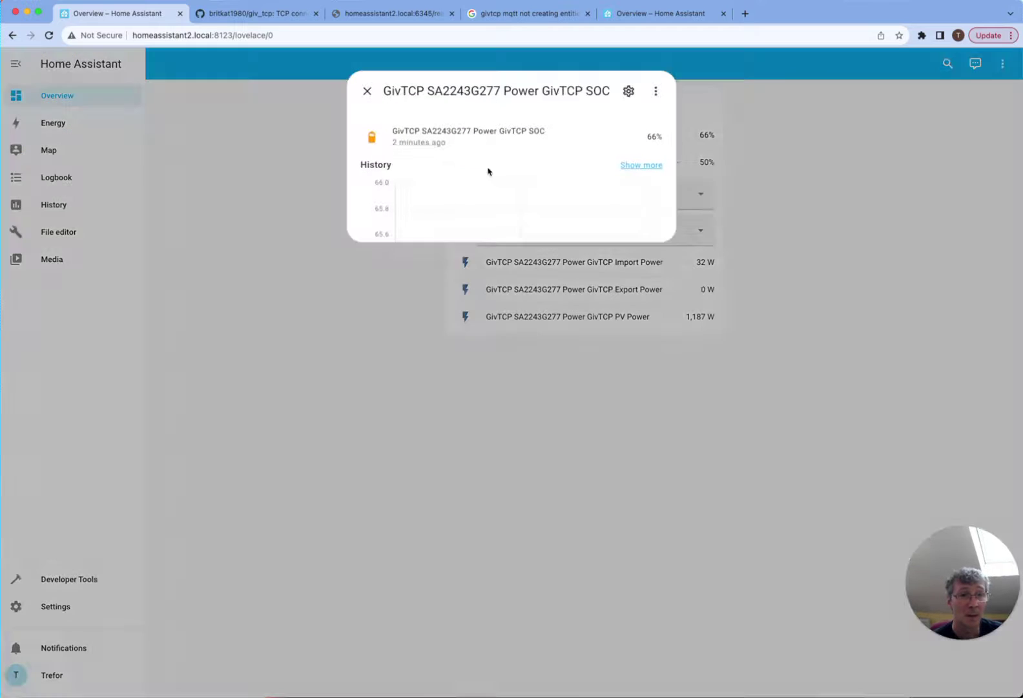
click(366, 91)
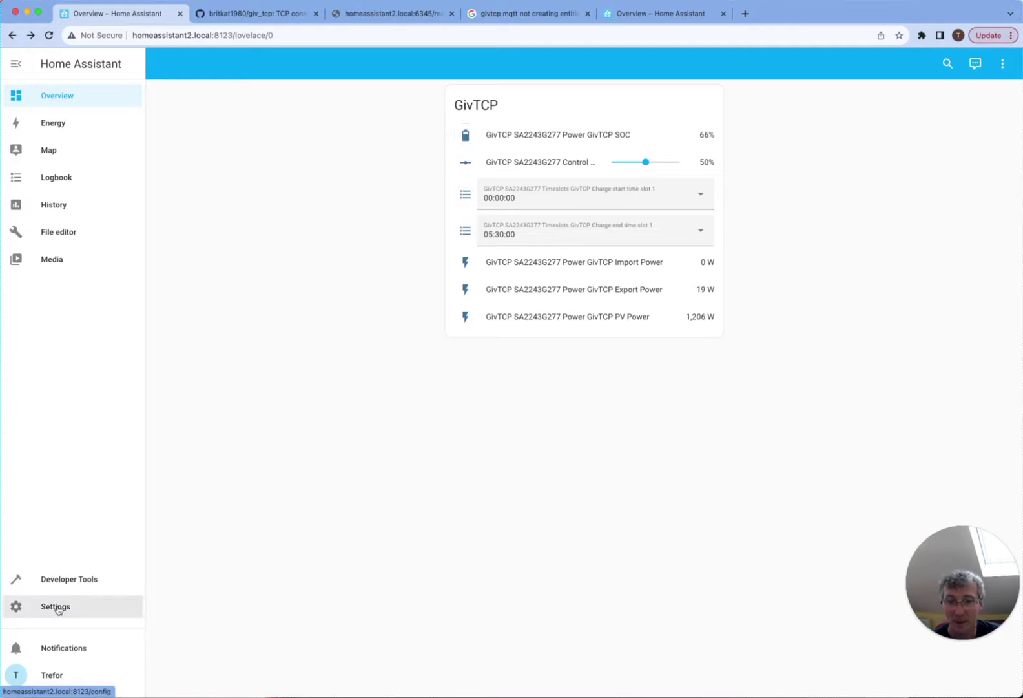
- Search the Add-on Store for 'hac', finding no HACS add-on
click(58, 610)
click(526, 277)
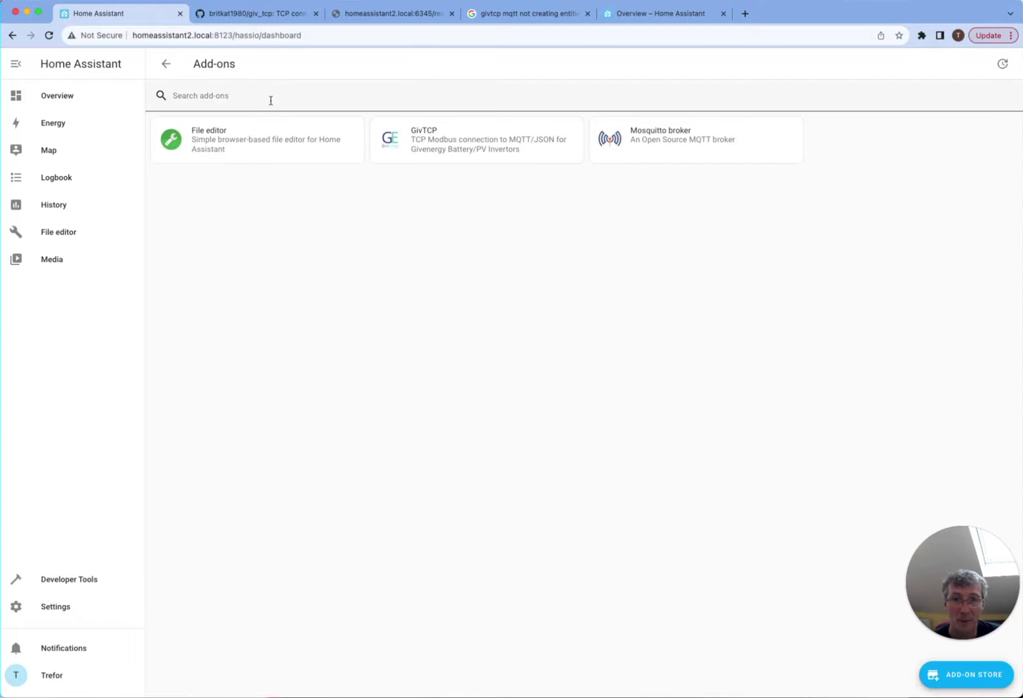
click(959, 671)
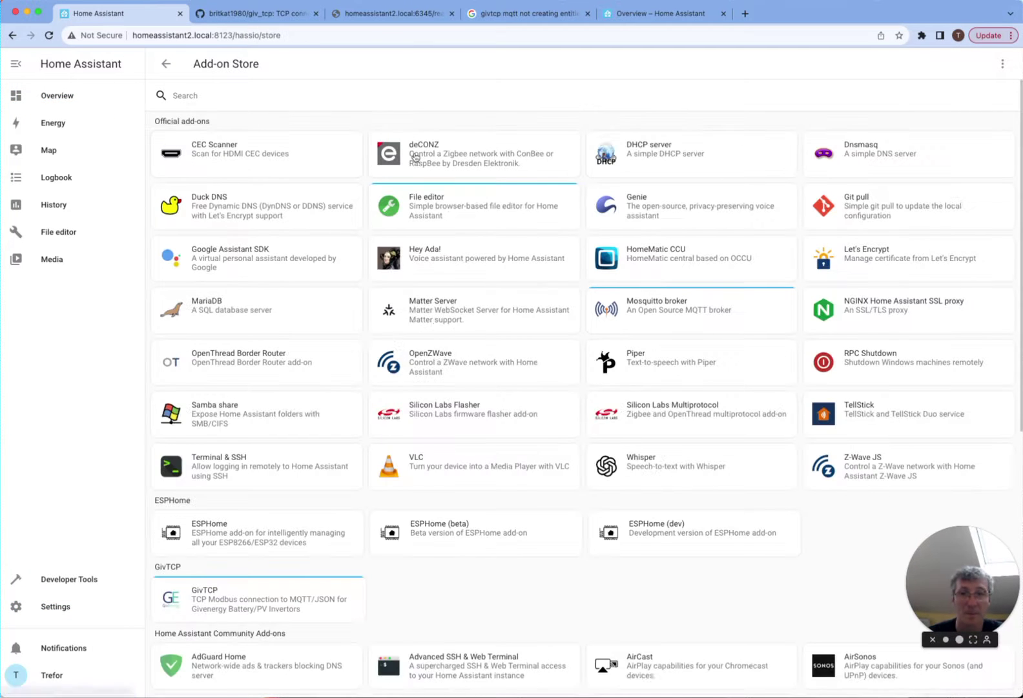
text(hacs)
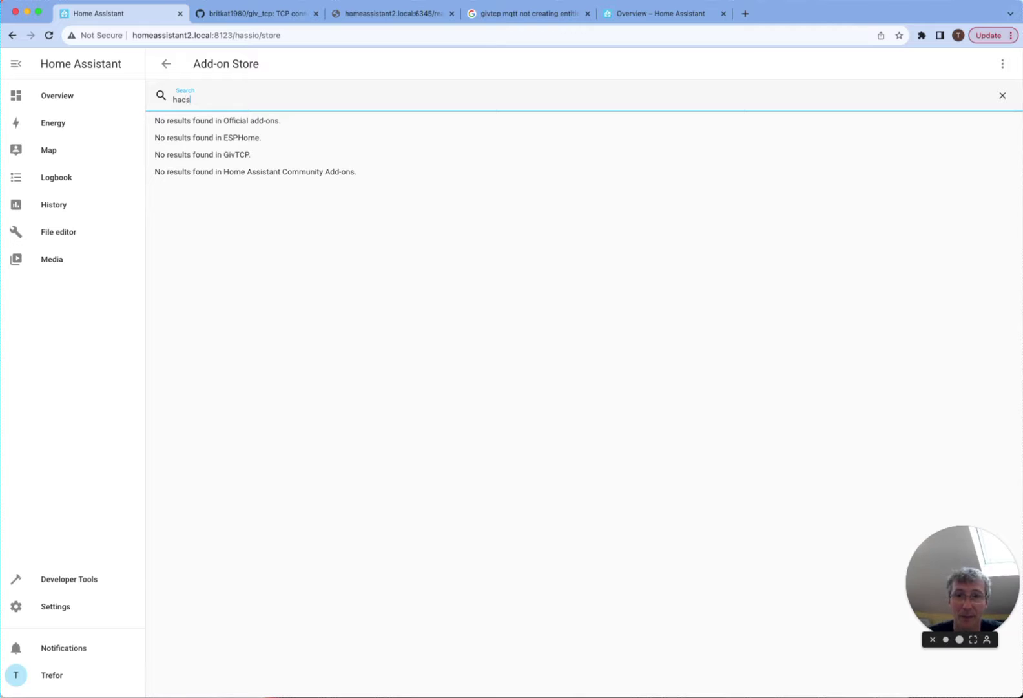
- Search Devices & Services and the Add Integration dialog for 'hac', finding no HACS
click(166, 63)
click(165, 64)
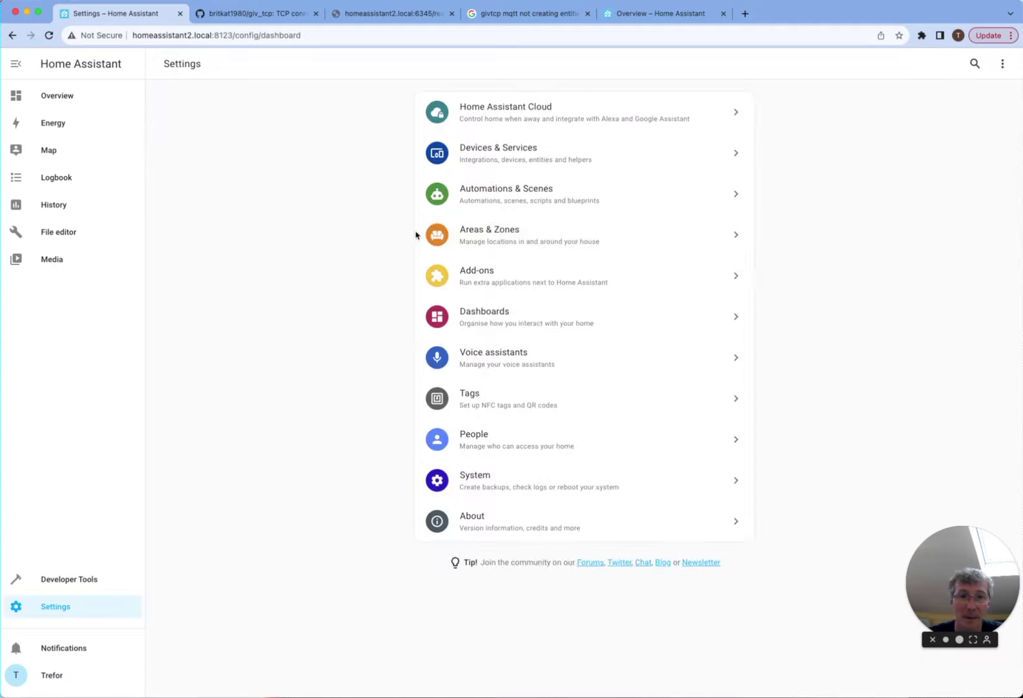
click(539, 168)
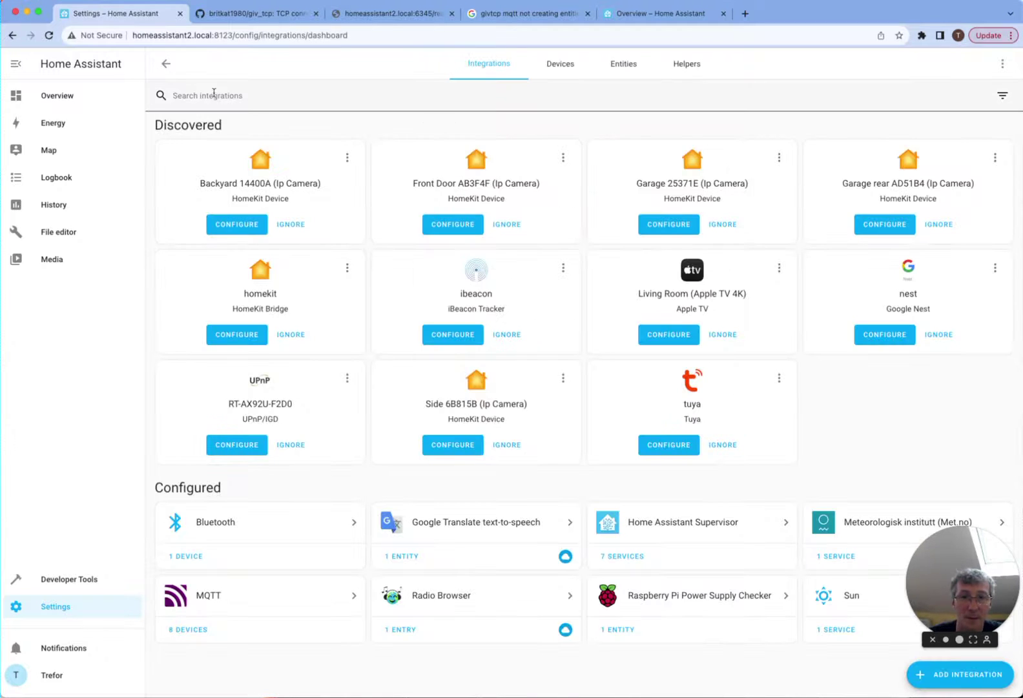
click(220, 93)
text(hac)
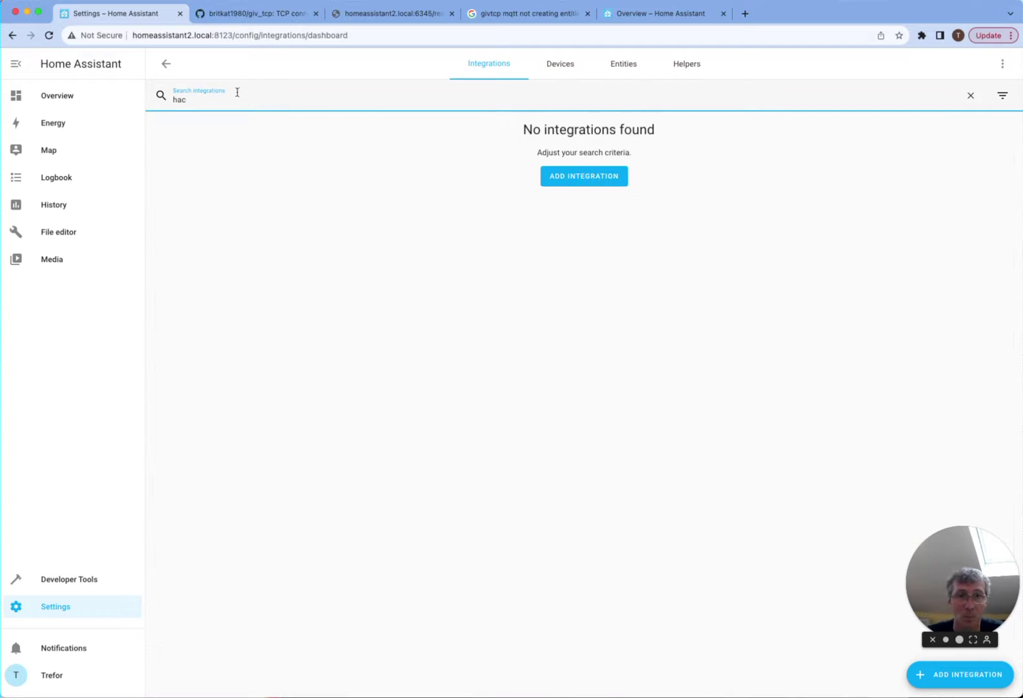
click(585, 177)
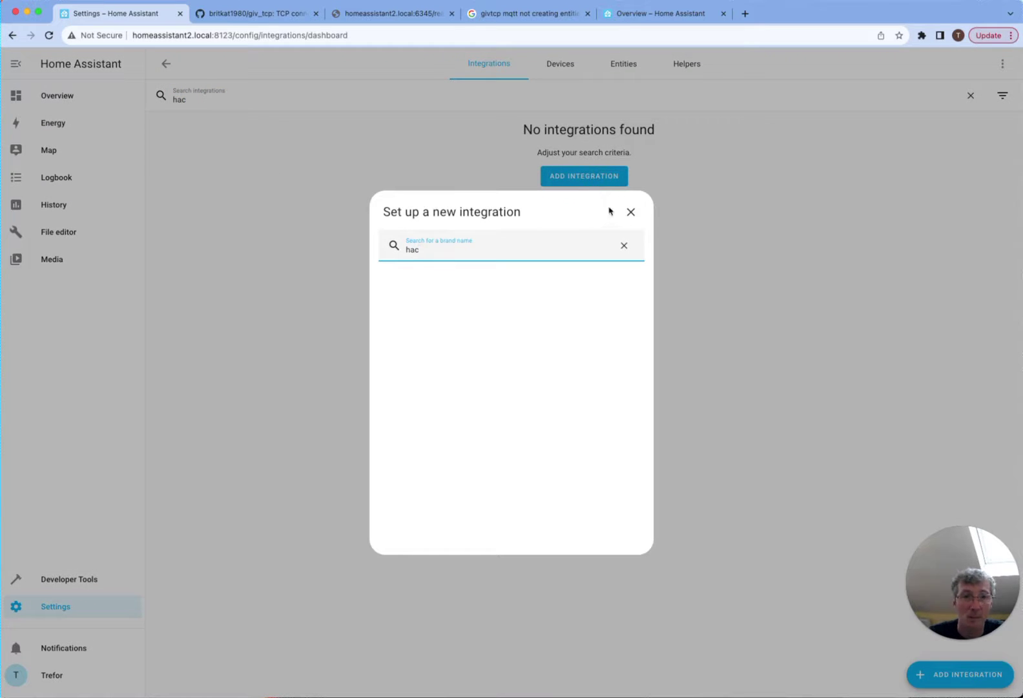
click(630, 212)
- Search Google for 'hacs home' and open the HACS download instructions on hacs.xyz
click(745, 12)
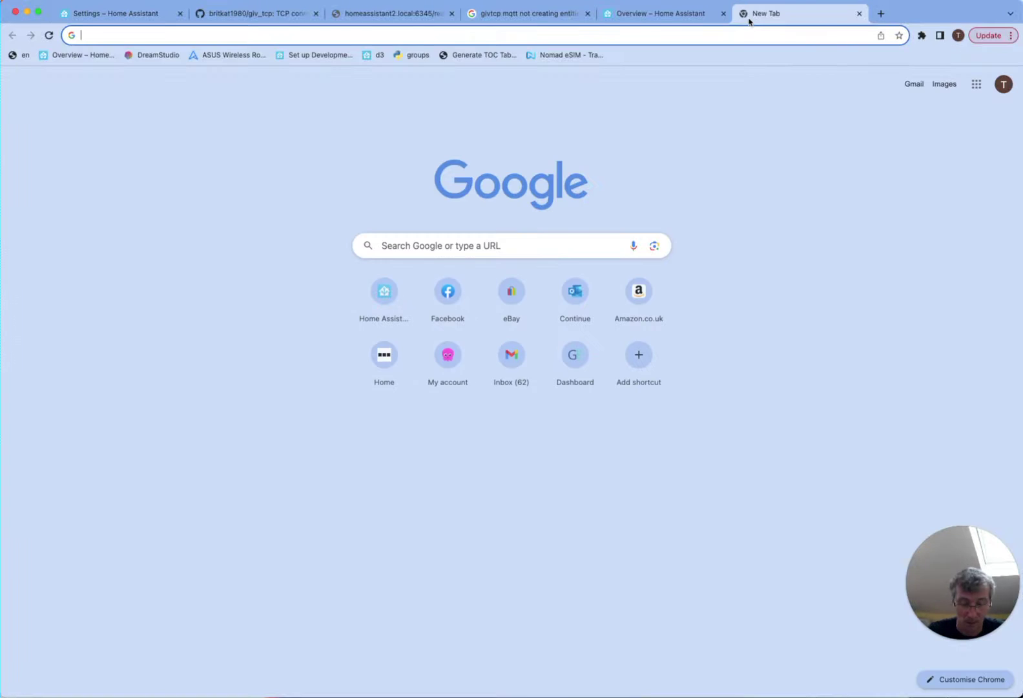
text(hacs)
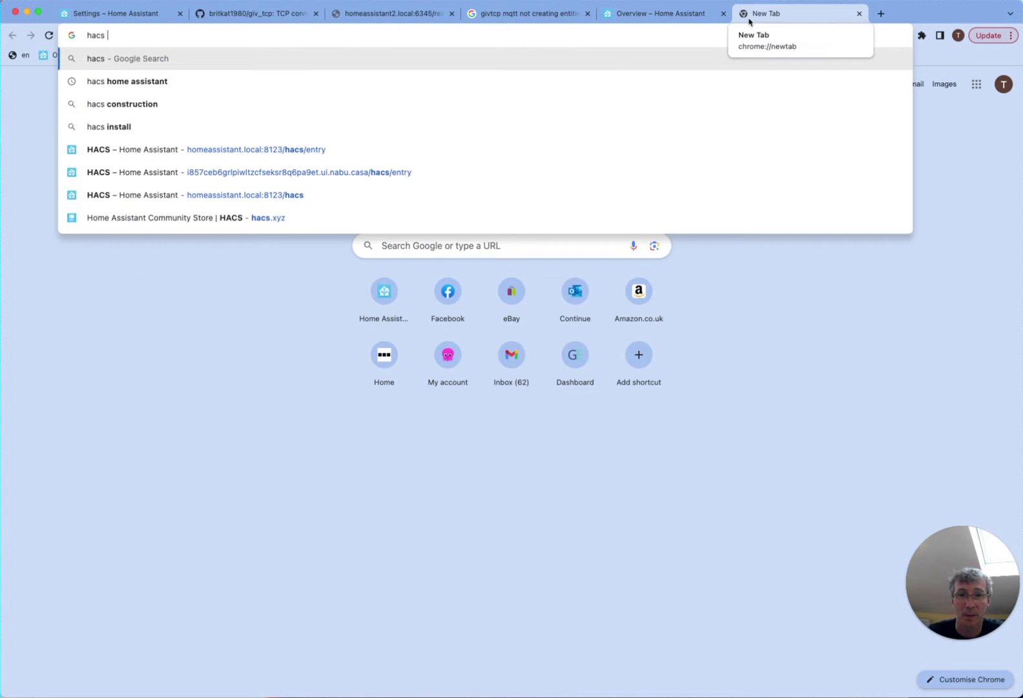
text( home)
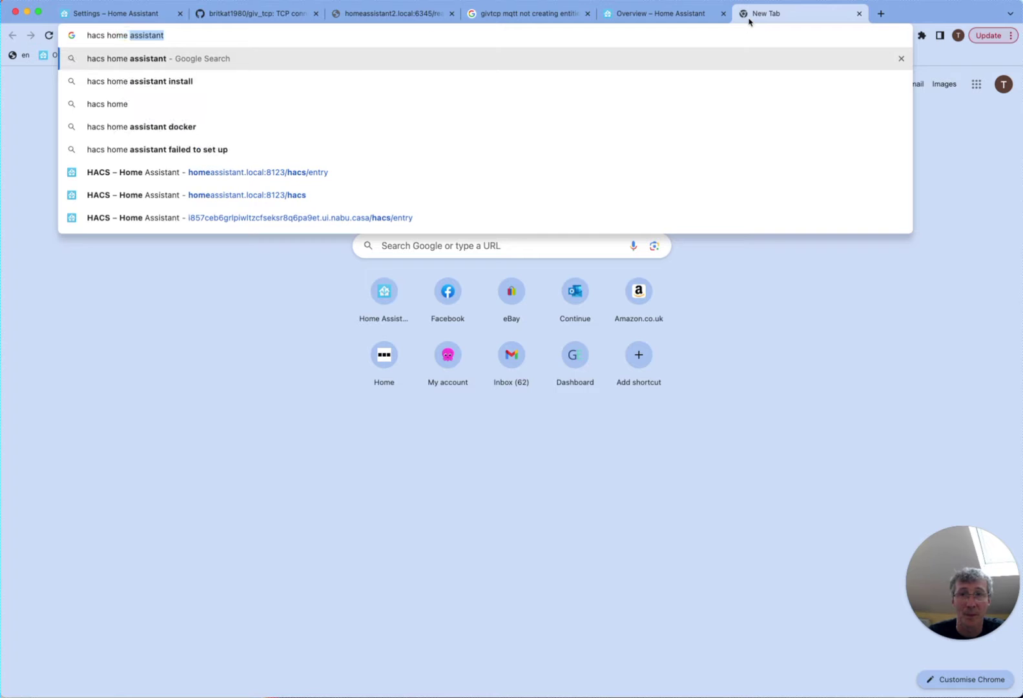
key(Return)
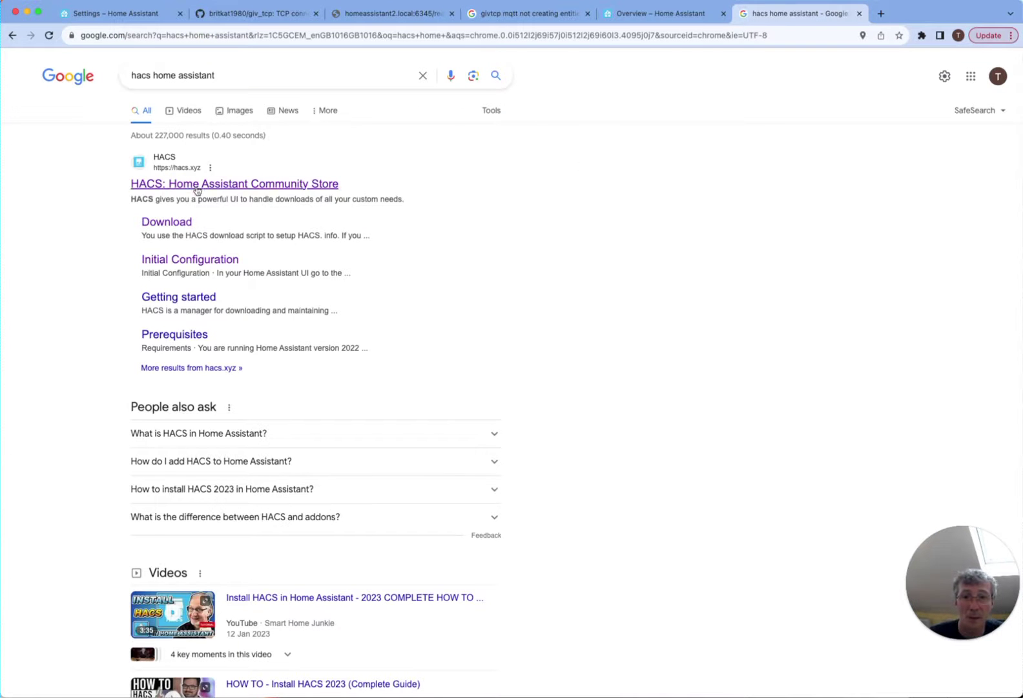
click(170, 223)
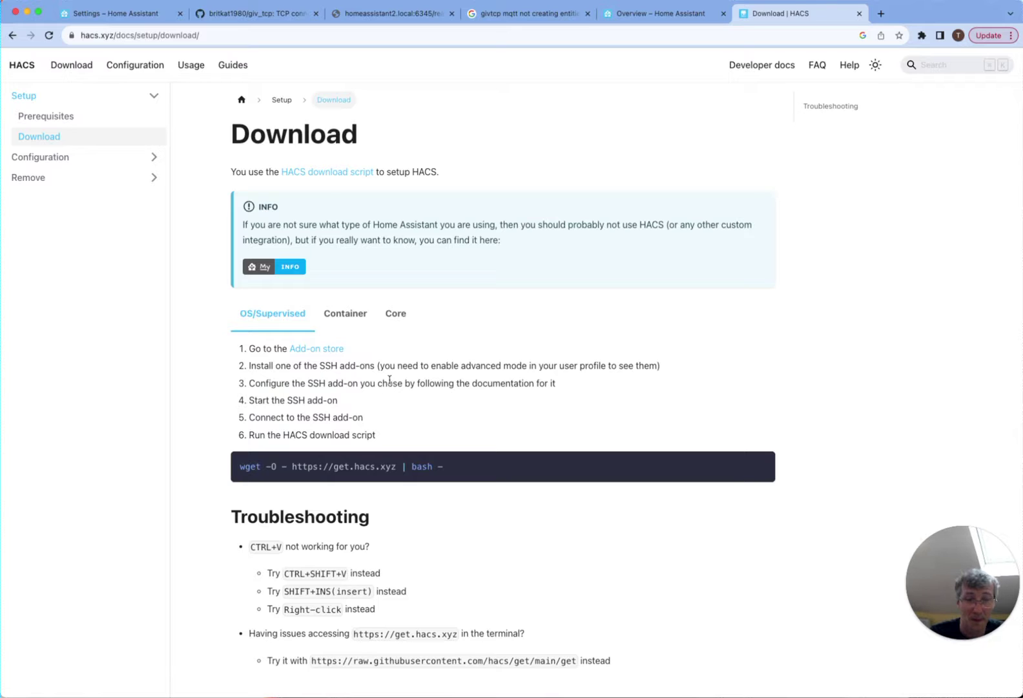
- Open the github.com/hacs/get download script repository, then return to the Home Assistant tab
scroll(390, 380, down, 5)
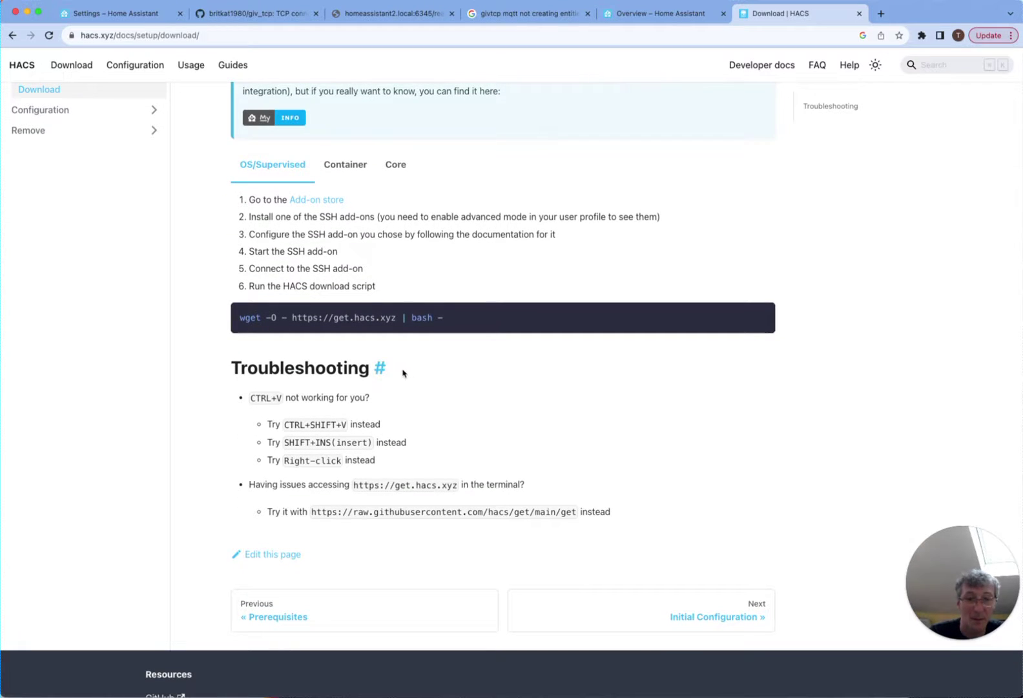
scroll(407, 373, up, 3)
scroll(407, 373, up, 2)
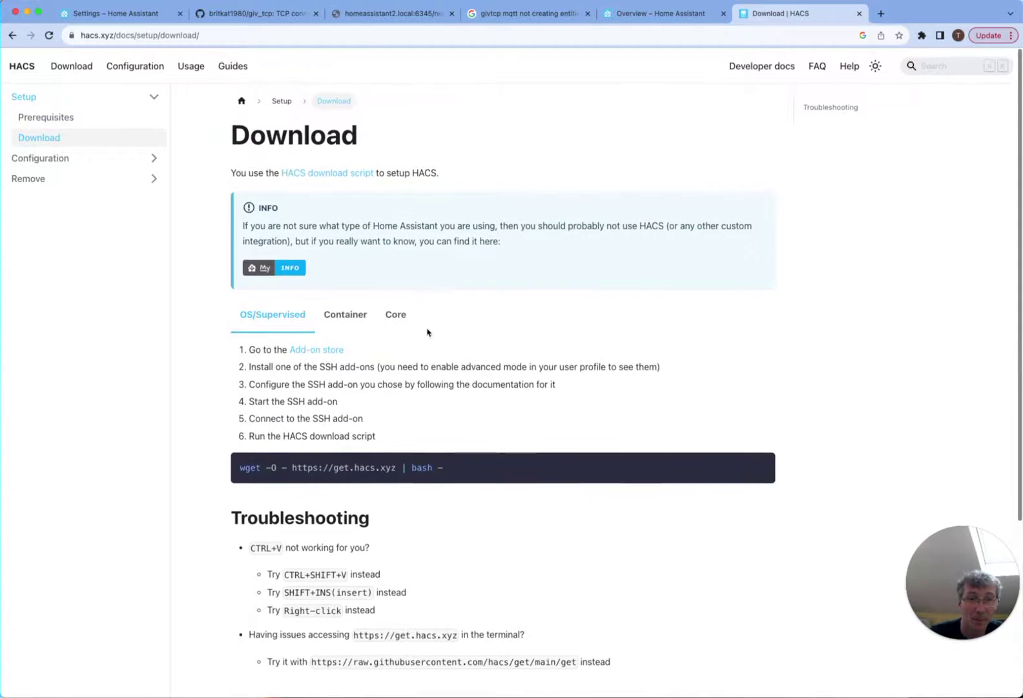
click(350, 173)
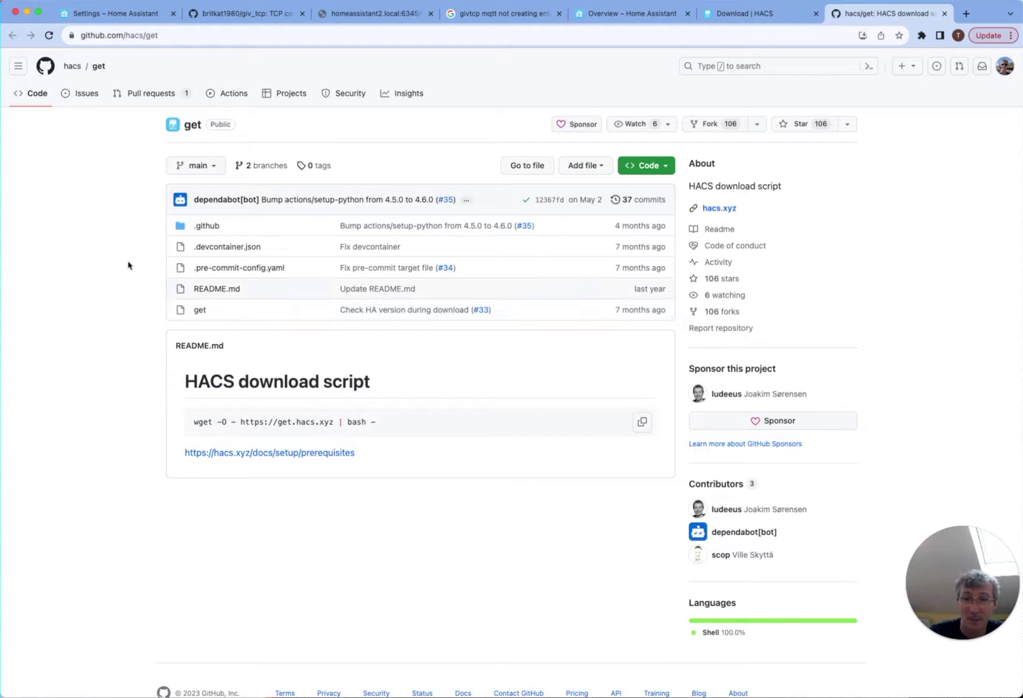
key(super+1)
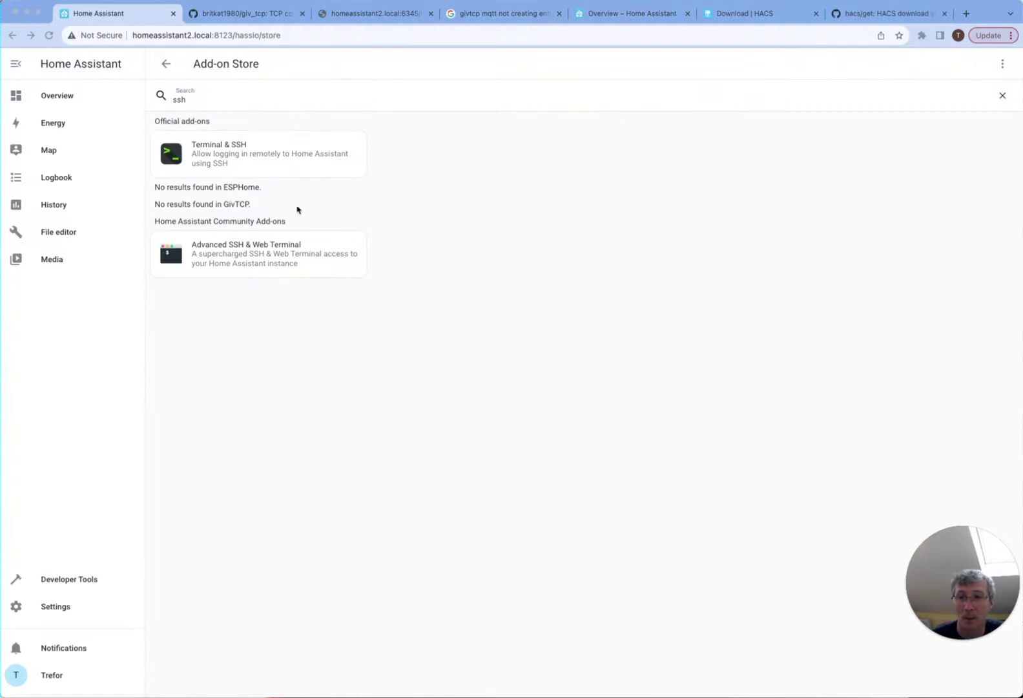
- Install the Terminal & SSH add-on, enable Watchdog and Show in sidebar, and start it
click(269, 157)
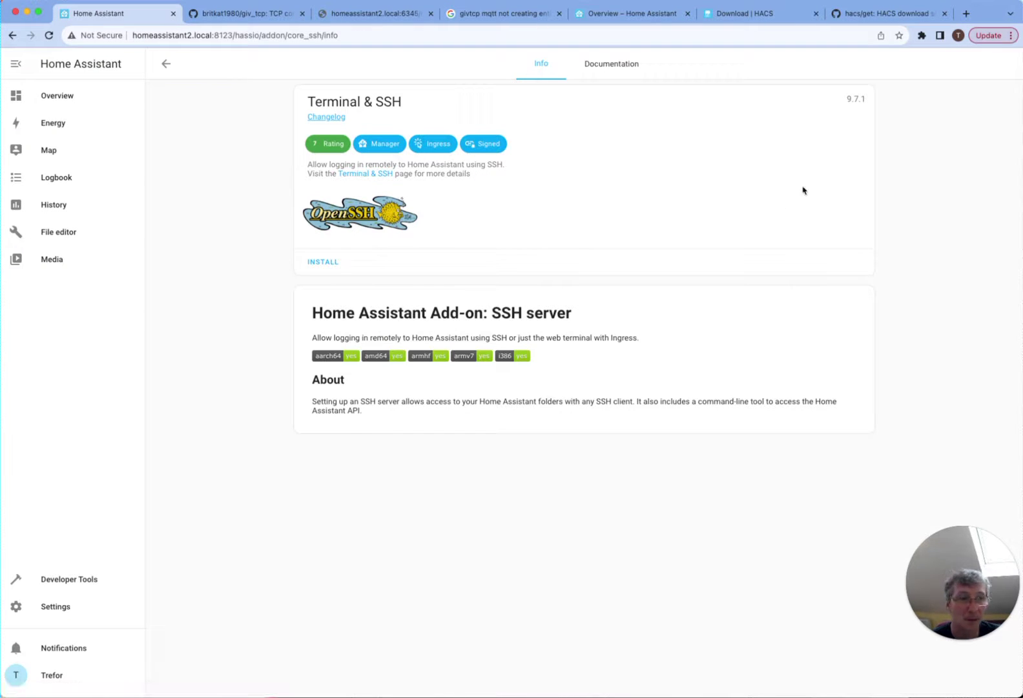
click(322, 262)
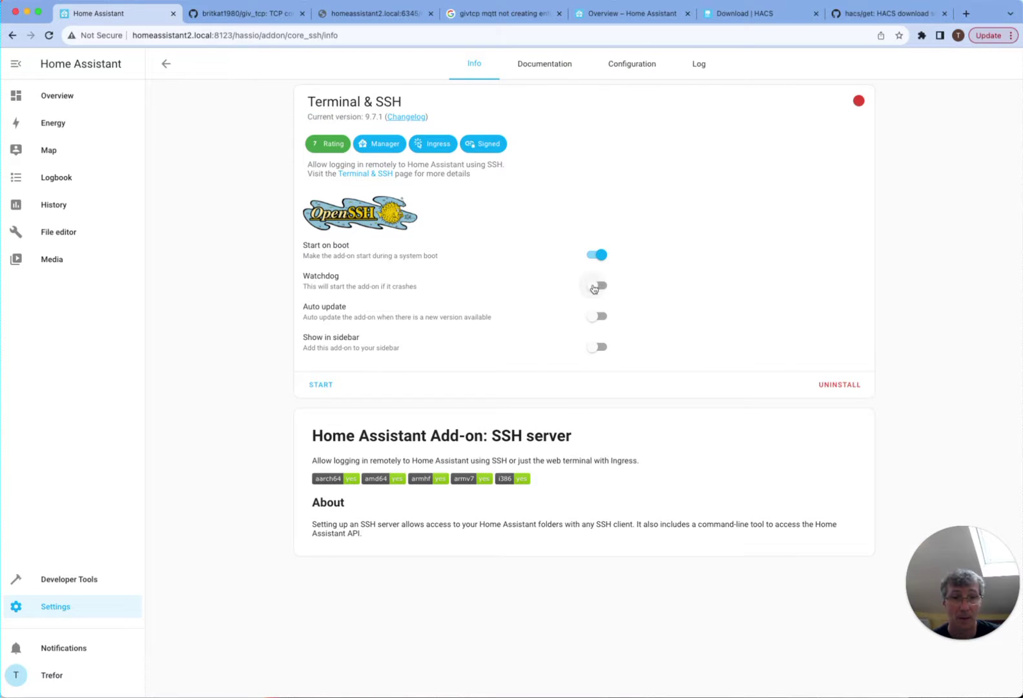
click(594, 286)
click(598, 349)
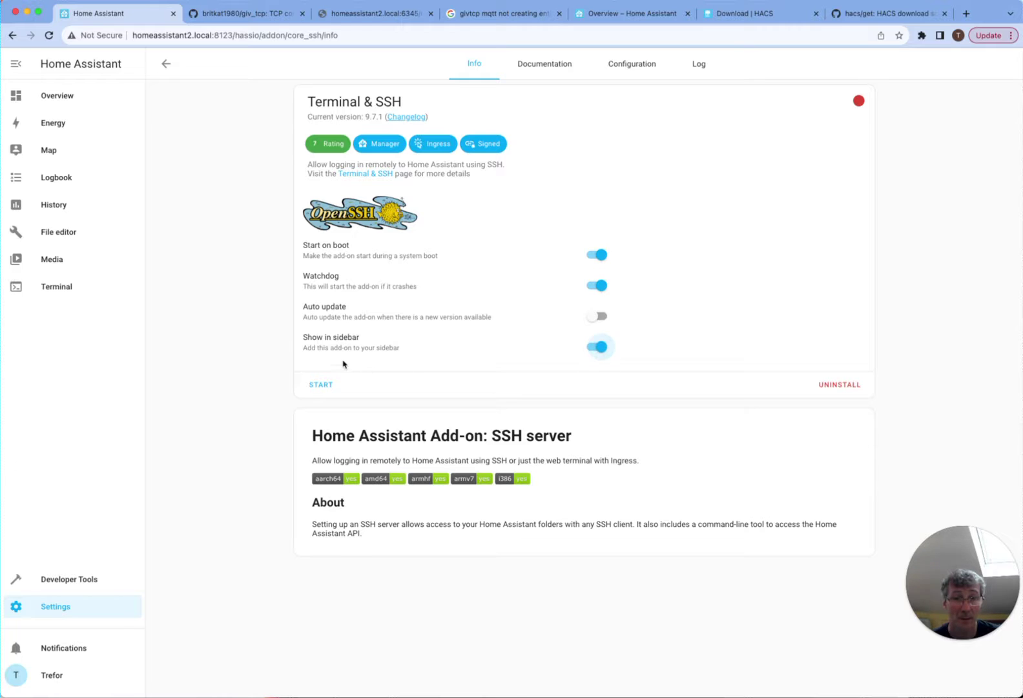
click(330, 390)
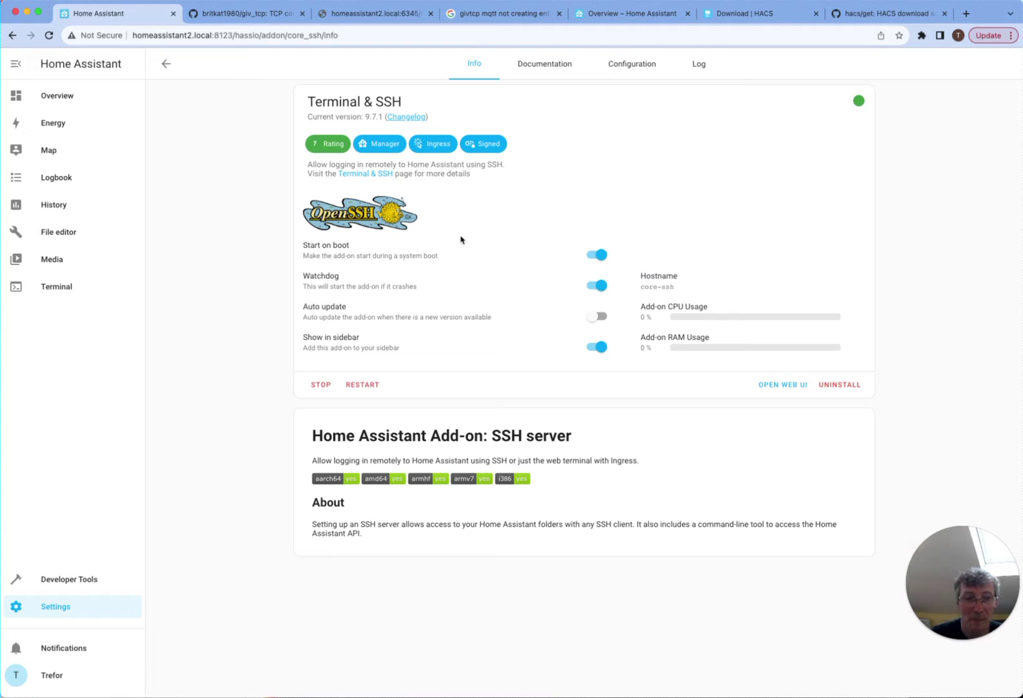
- Try loading the web terminal, retrying twice before dismissing the add-on not ready message
click(75, 286)
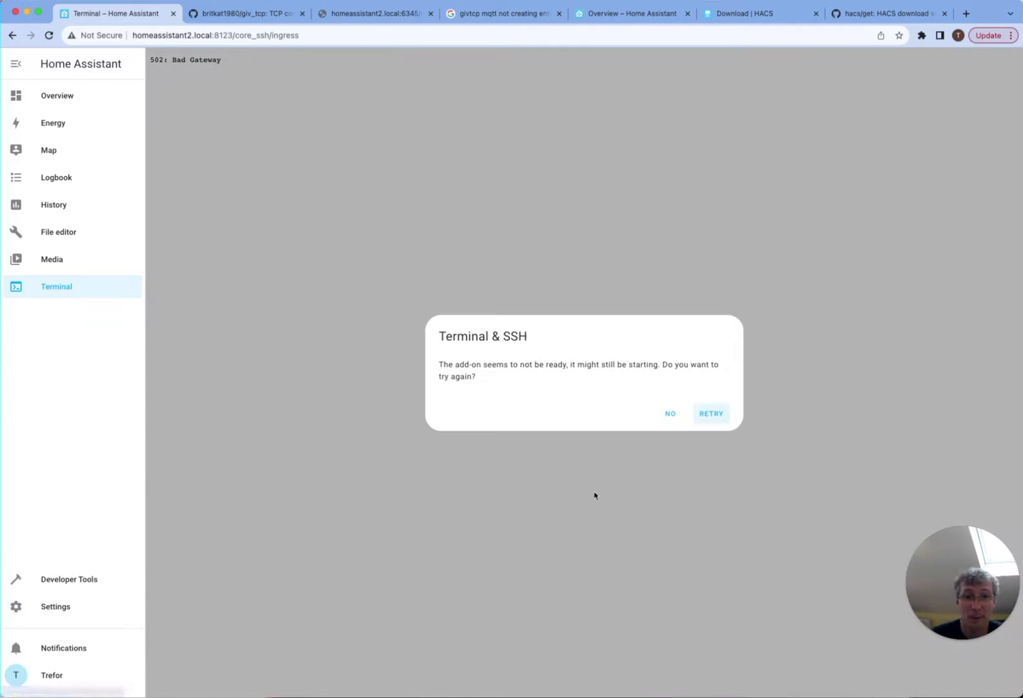
click(711, 415)
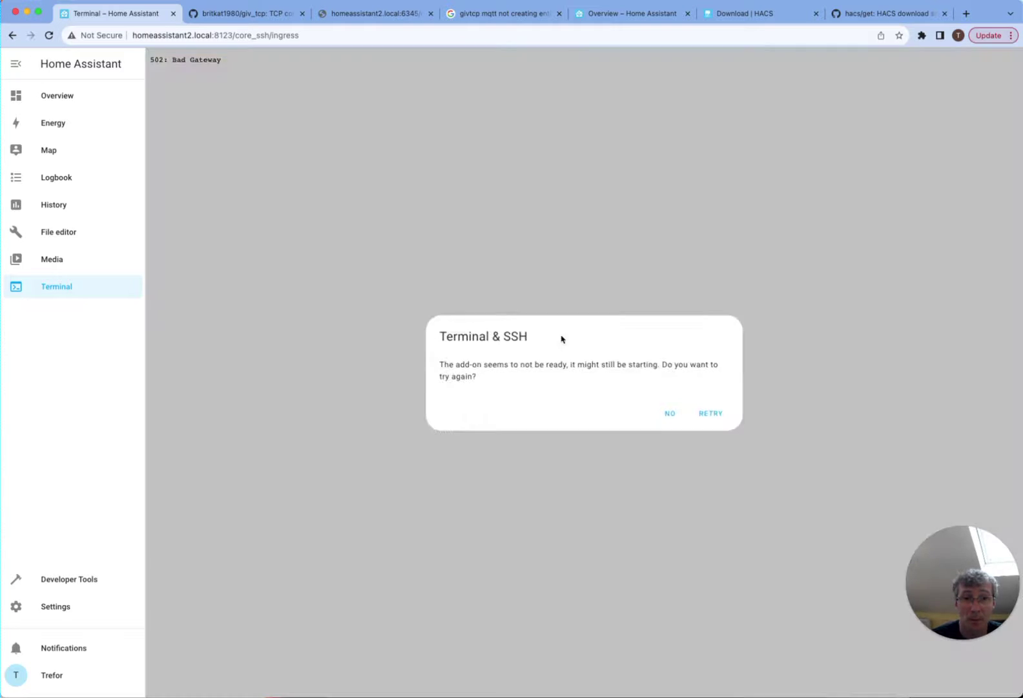
click(710, 413)
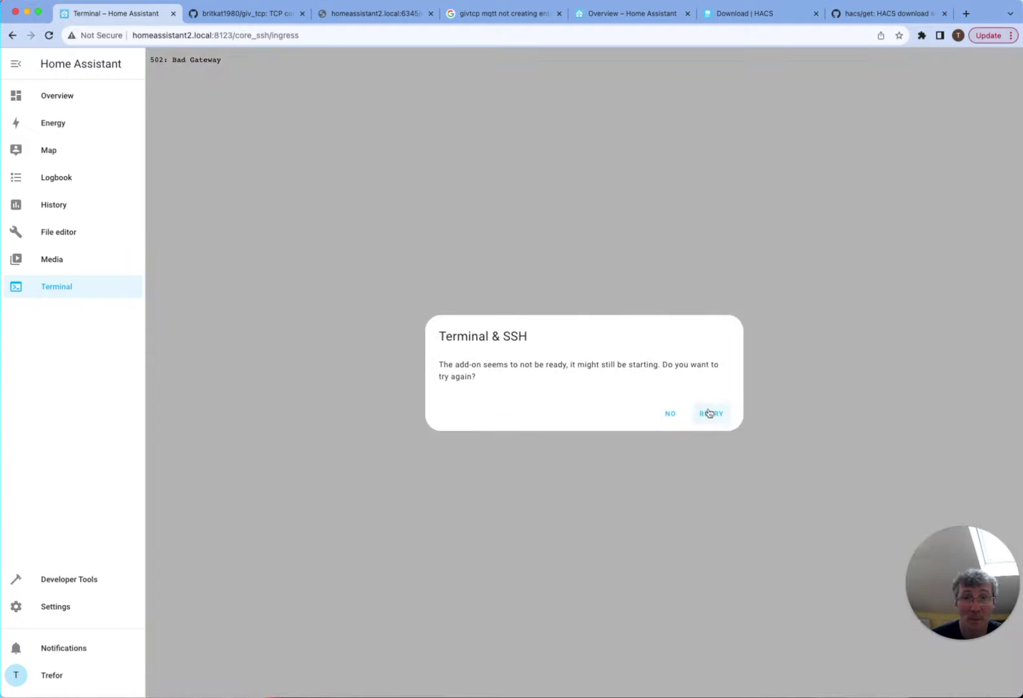
click(672, 416)
- Search the Devices & Services integrations for 'ssh', then return to Settings
click(67, 608)
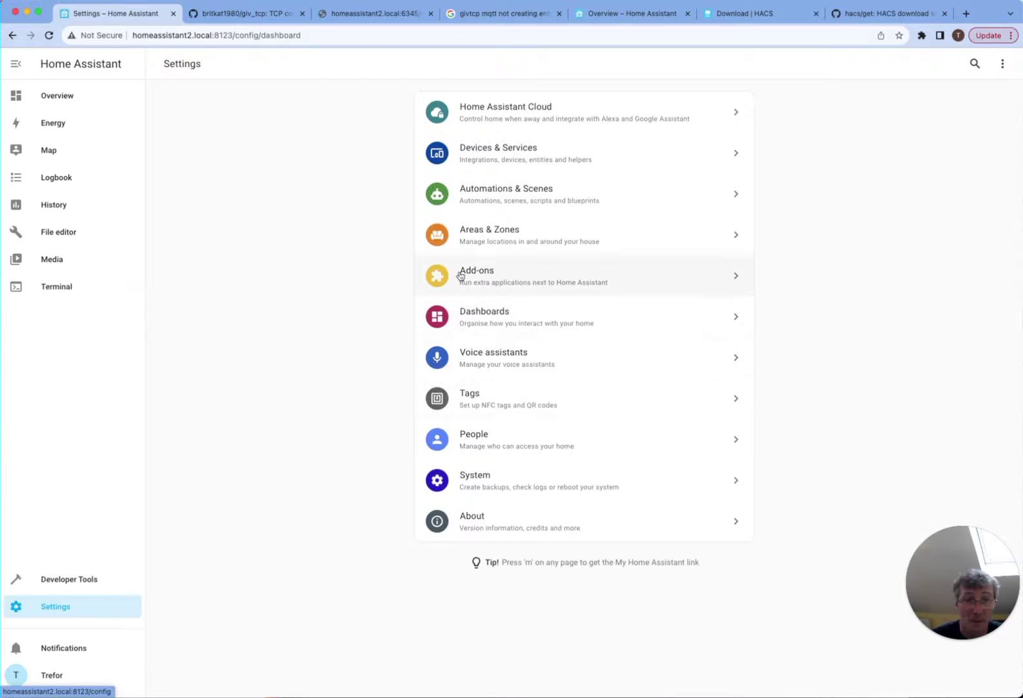
click(482, 160)
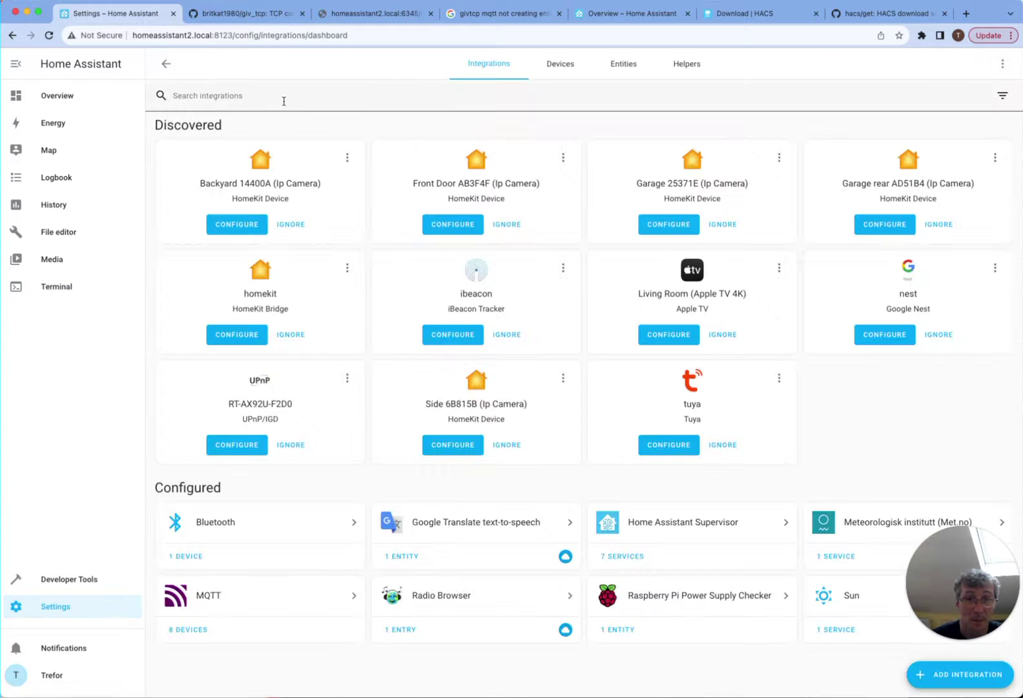
click(249, 87)
text(ssh)
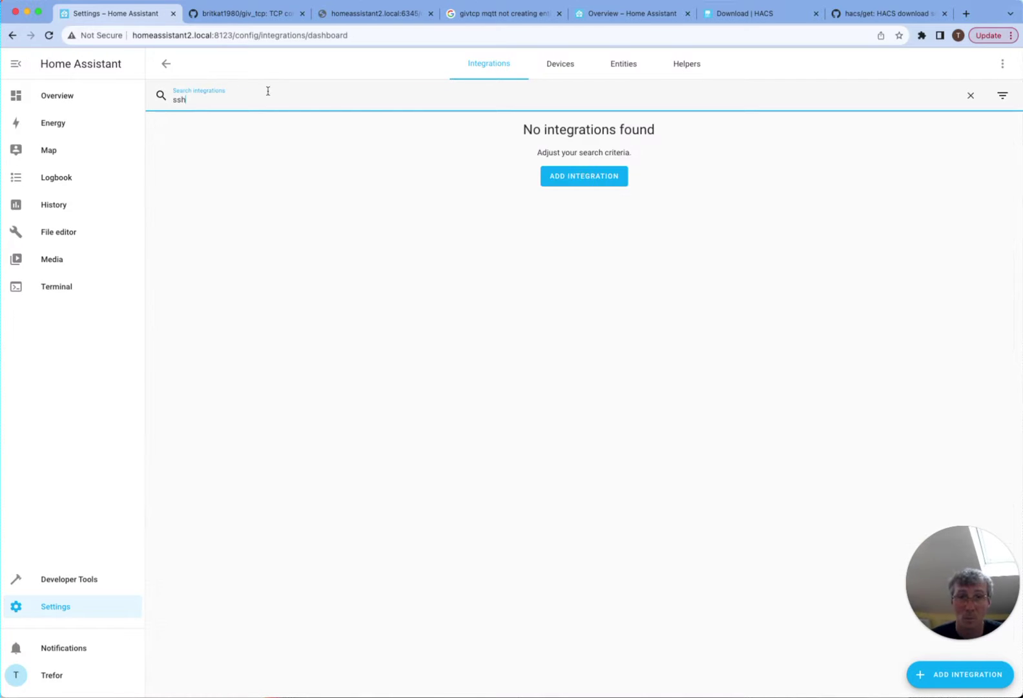
click(168, 64)
- Refresh the Terminal & SSH add-on log, then open the web terminal prompt
click(520, 284)
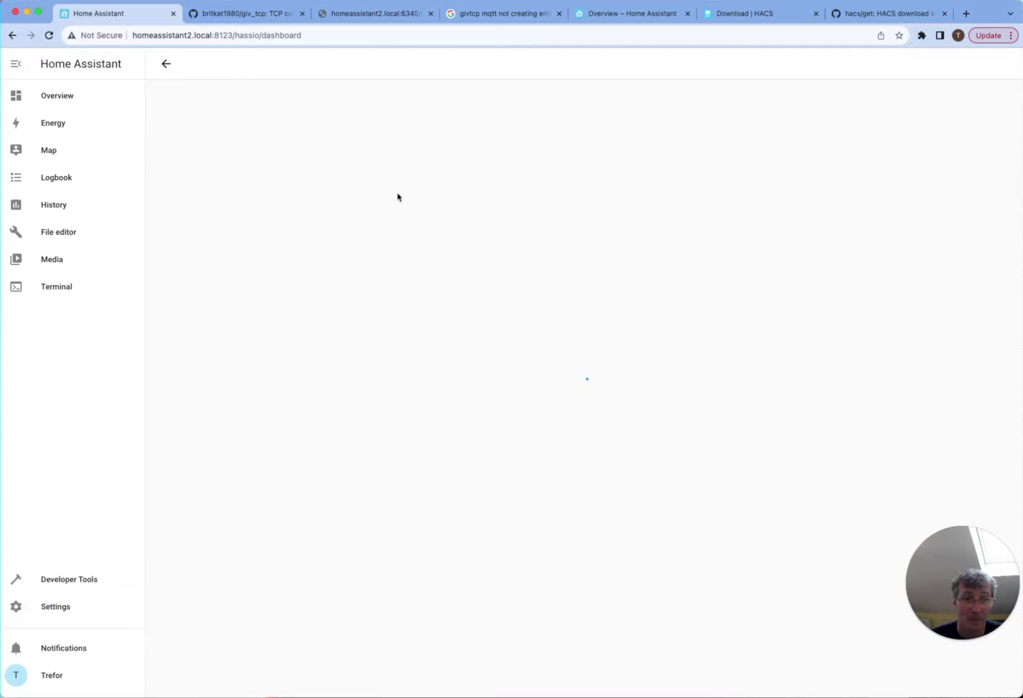
click(933, 139)
click(692, 73)
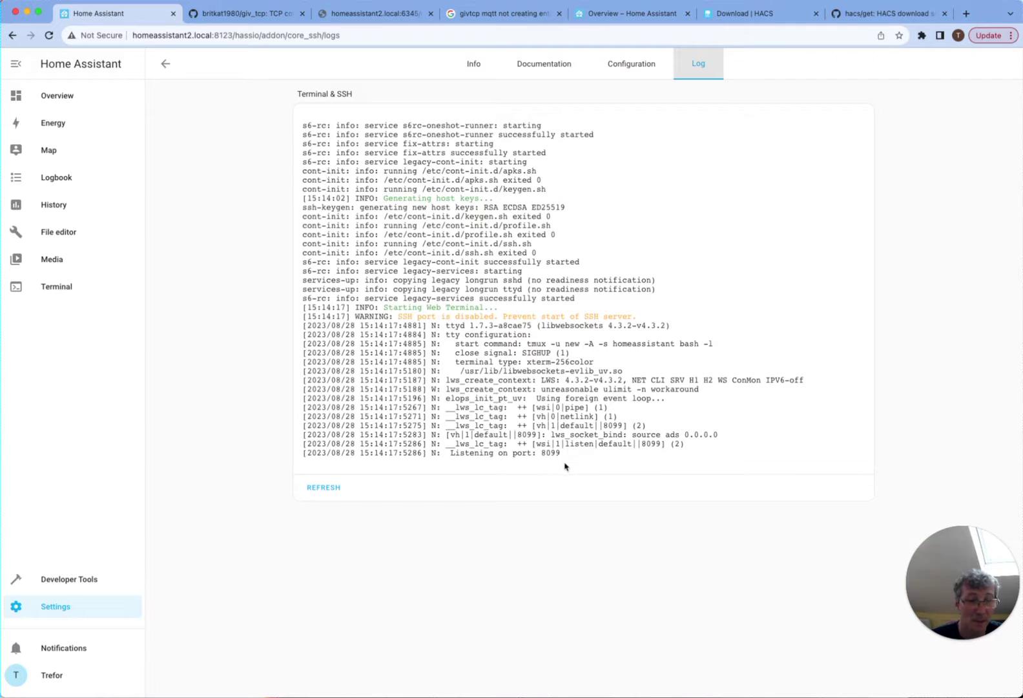
click(331, 488)
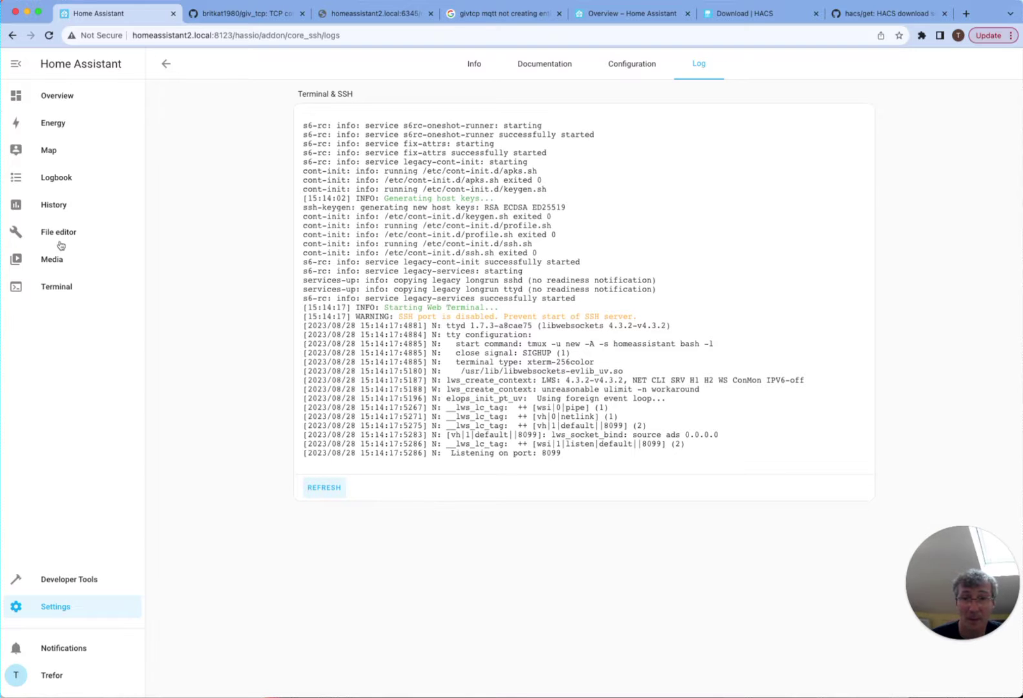
click(60, 292)
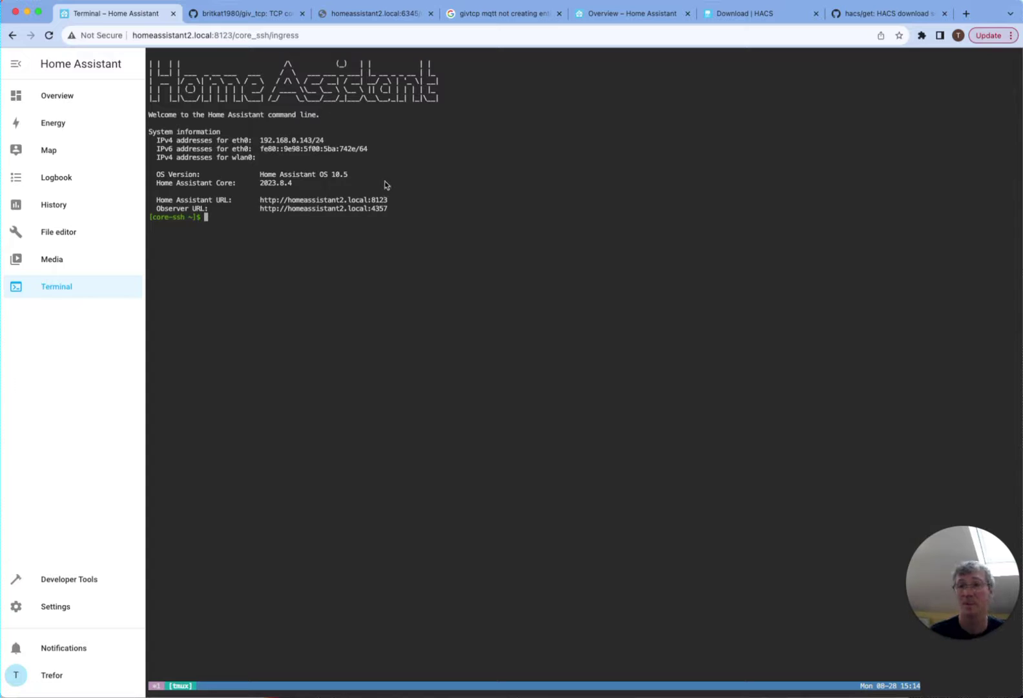
- Copy the wget install command from the HACS download script page
click(899, 14)
mouse_move(380, 423)
mouse_down()
mouse_move(192, 429)
mouse_move(393, 432)
mouse_up()
click(197, 423)
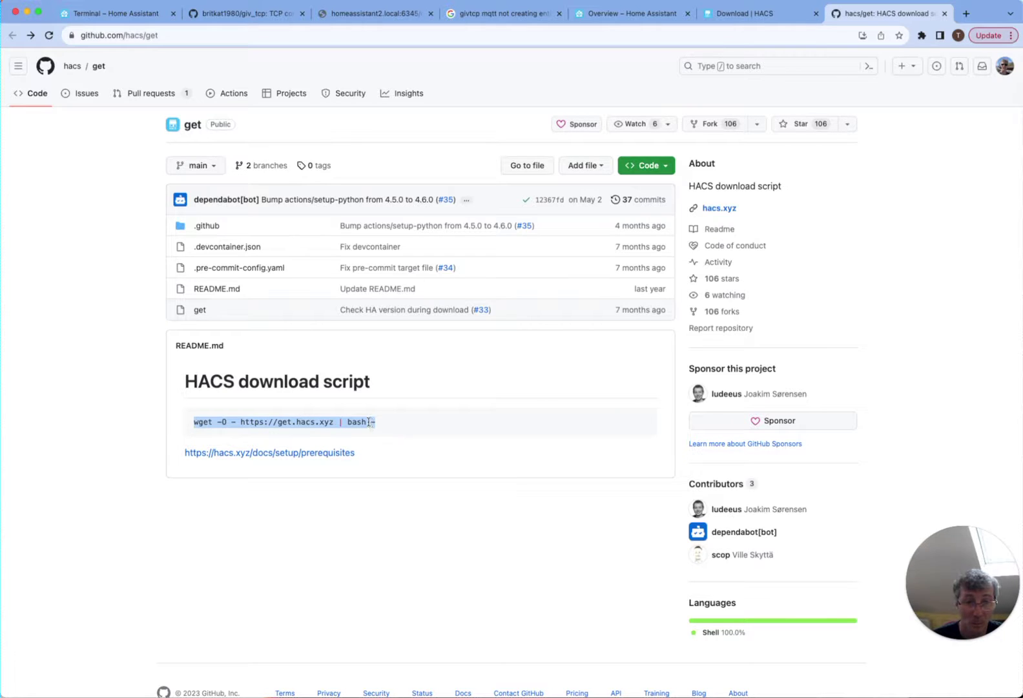
right_click(369, 422)
click(384, 445)
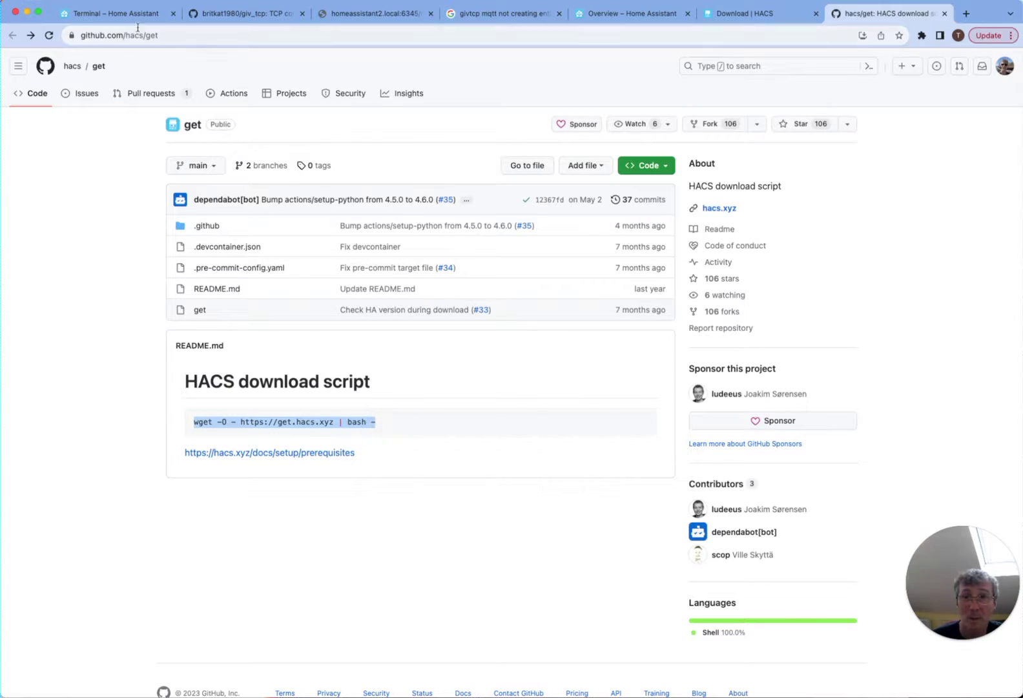
- Paste the wget install command at the Home Assistant terminal prompt
click(151, 14)
right_click(212, 223)
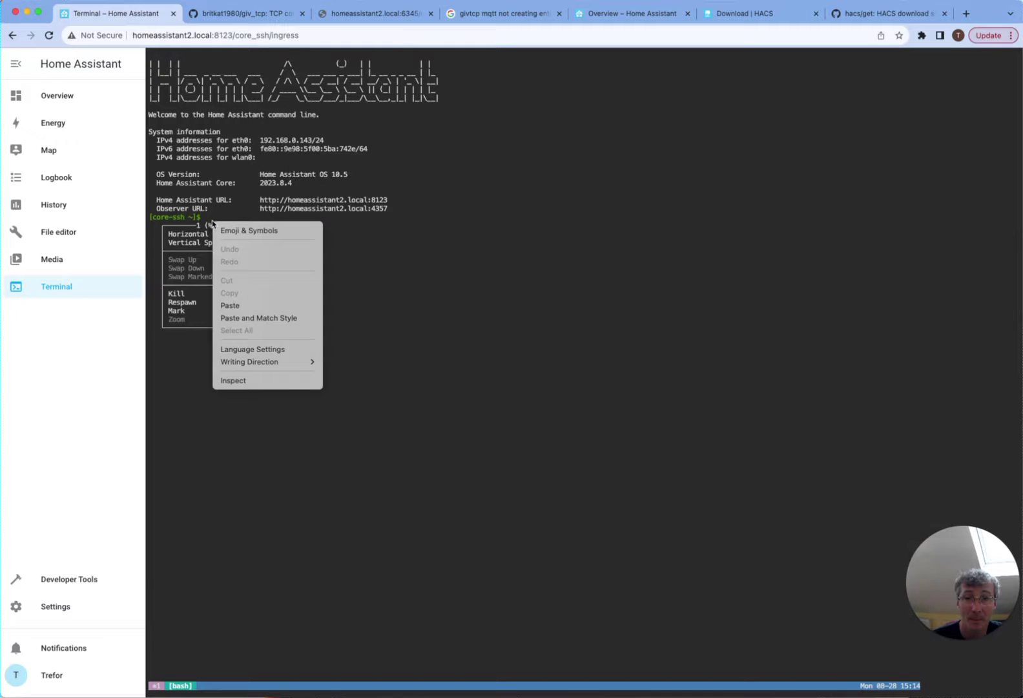
click(240, 305)
right_click(243, 301)
click(274, 381)
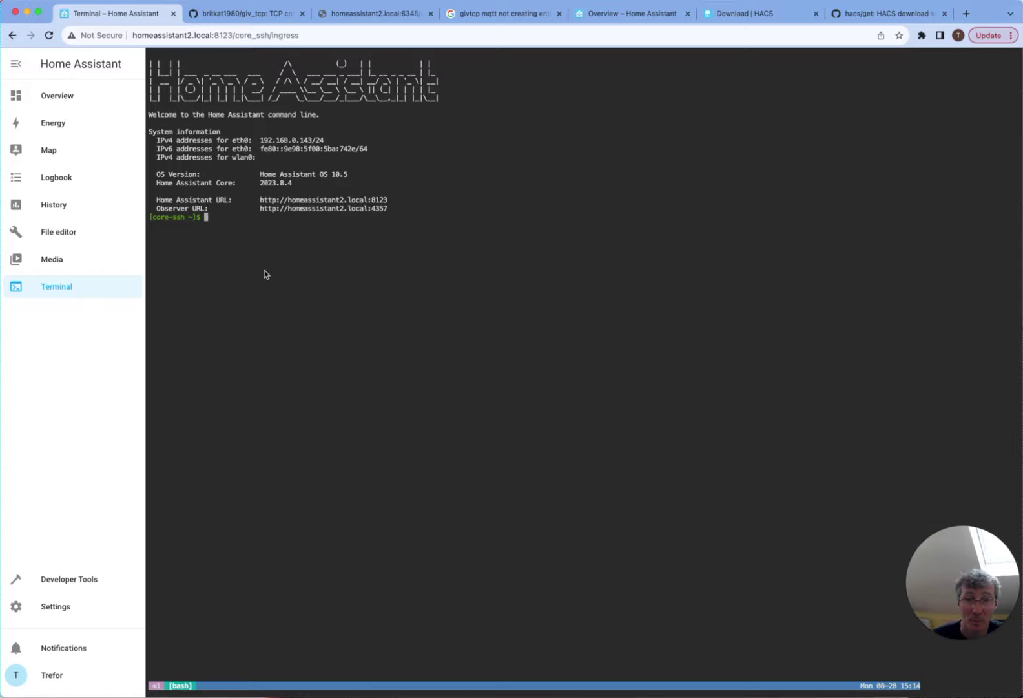
right_click(267, 268)
click(297, 349)
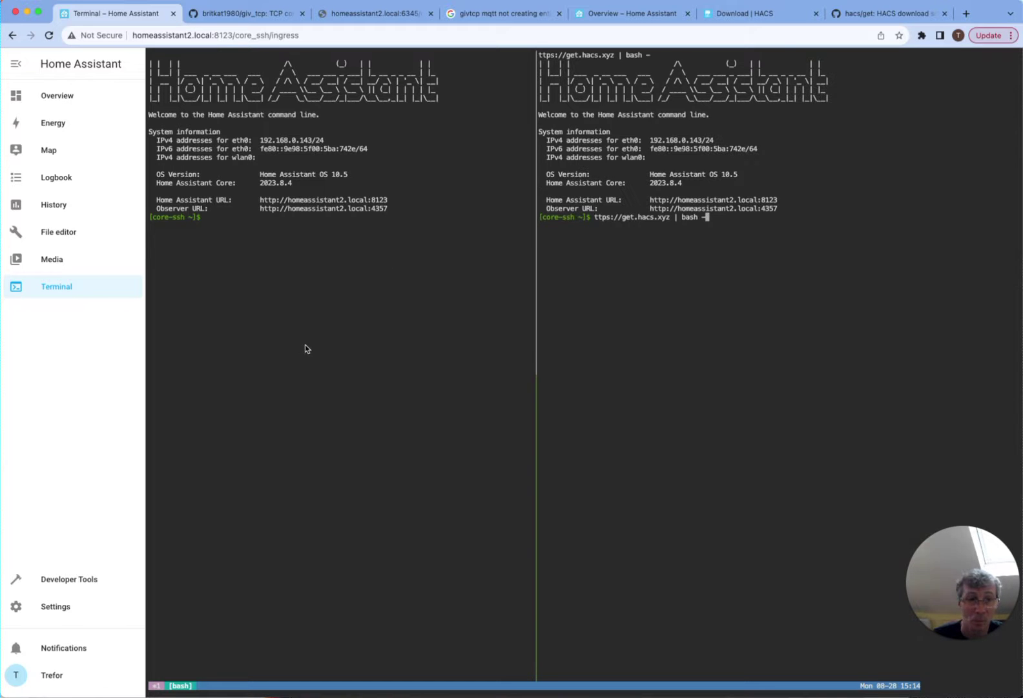
- Compare the pasted terminal command against the HACS download script page
click(325, 233)
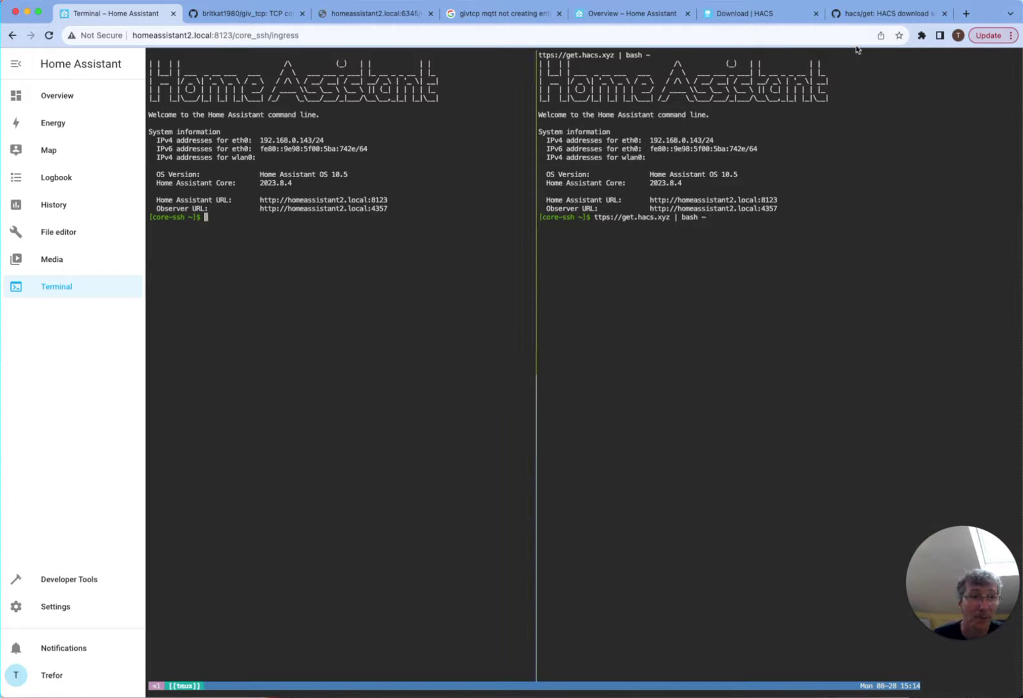
click(623, 239)
scroll(669, 238, up, 1)
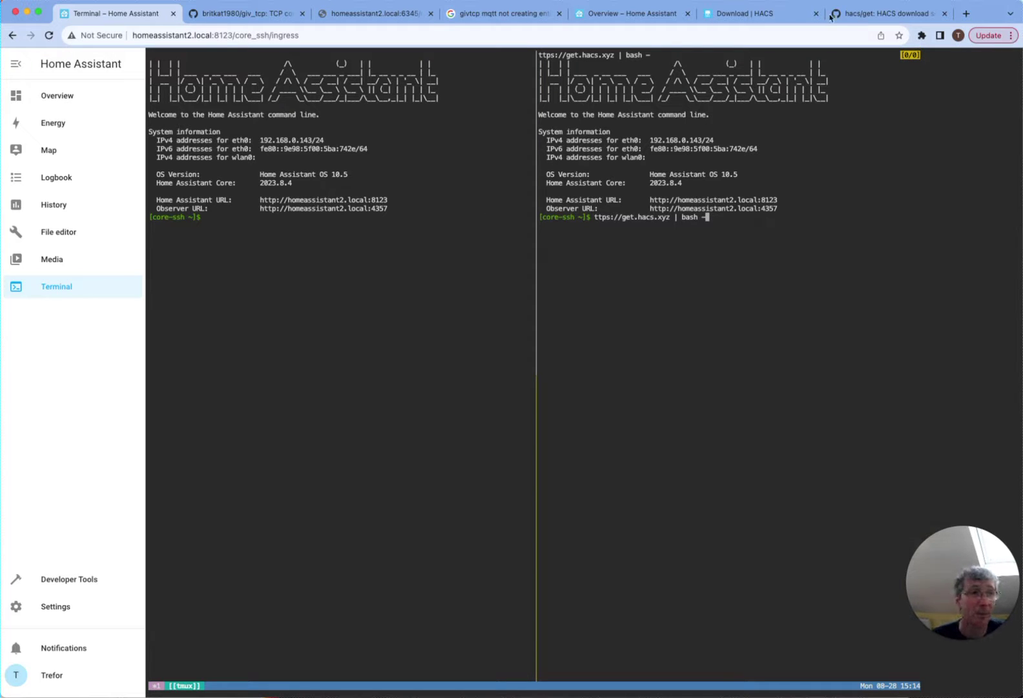
click(858, 16)
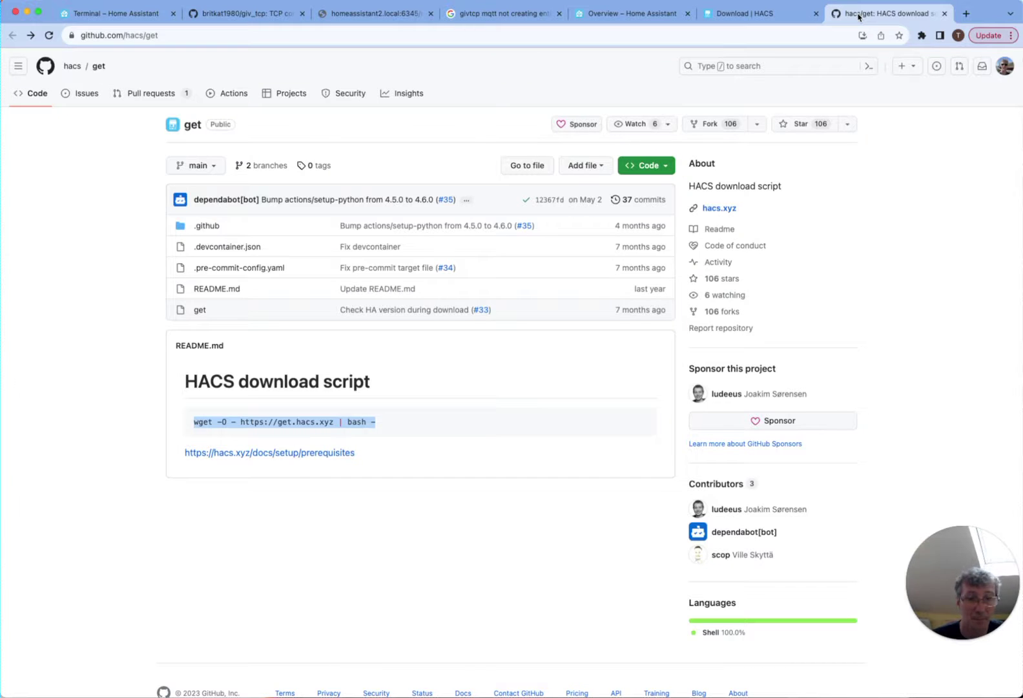
click(124, 14)
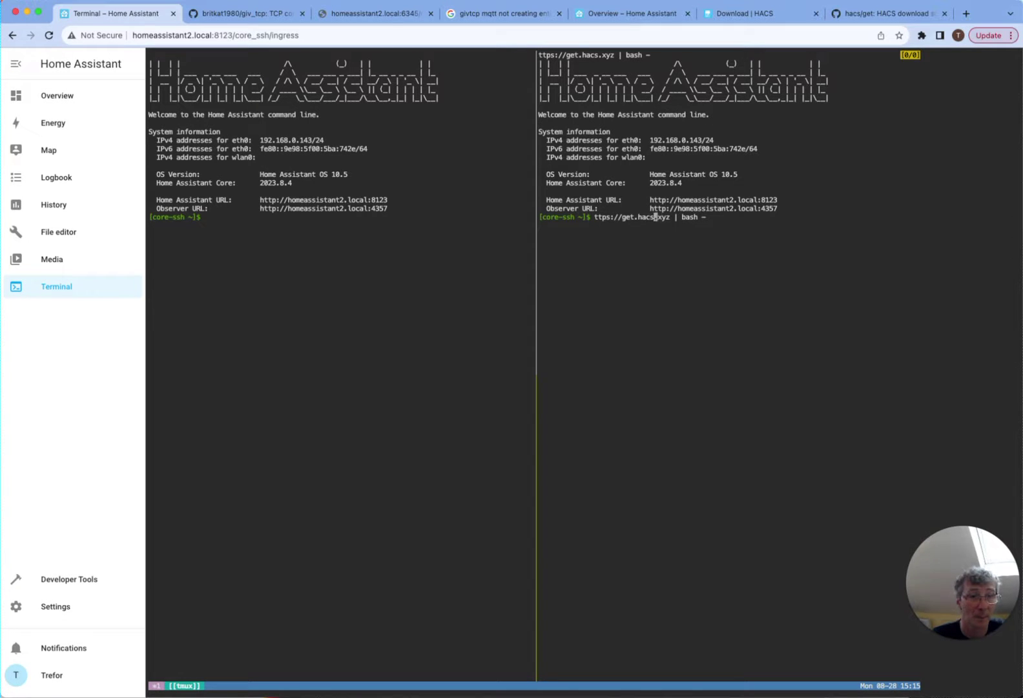
- Restore the missing 'wget -O - h' start of the command and run the HACS download script
key(Left)
key(Left)
key(Left)
key(Left)
key(Left)
key(Left)
key(Left)
key(Left)
key(Left)
key(Left)
key(Left)
key(Left)
key(g)
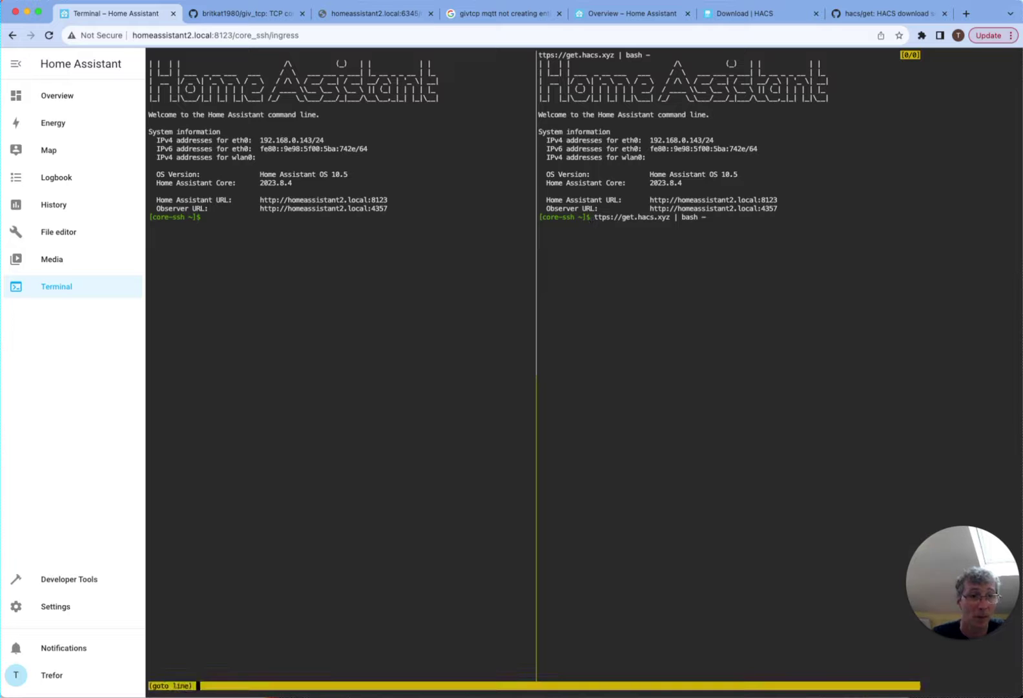
key(Escape)
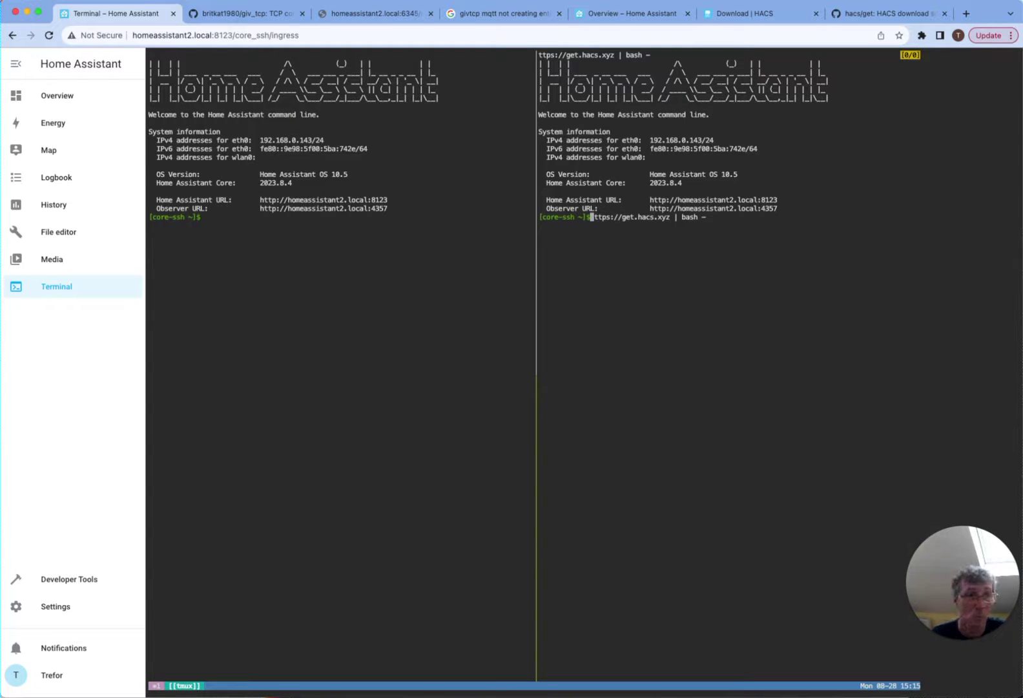
key(q)
key(Tab)
key(Tab)
key(ctrl+a)
text(wget -O - h)
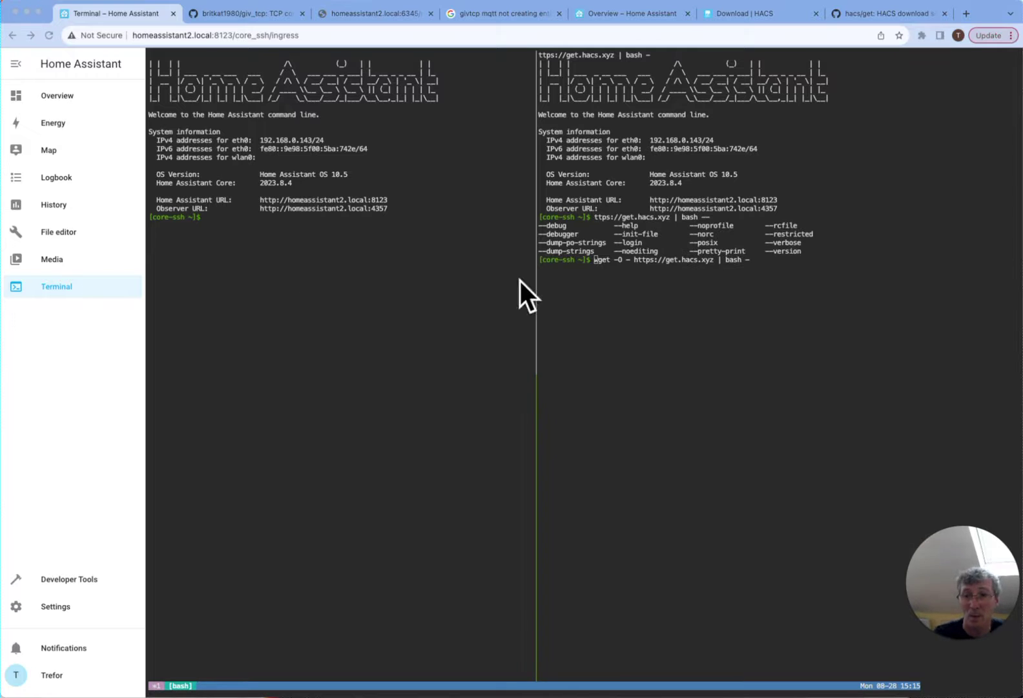
key(Return)
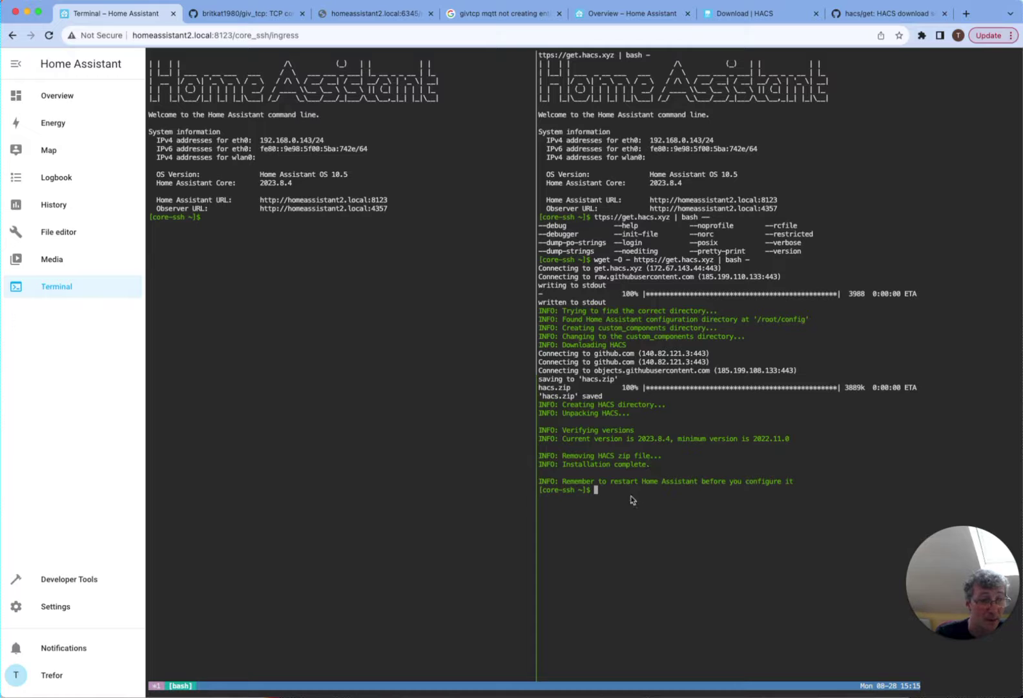
- Restart Home Assistant from Settings > System, then return to Overview and Settings after reconnecting
click(65, 607)
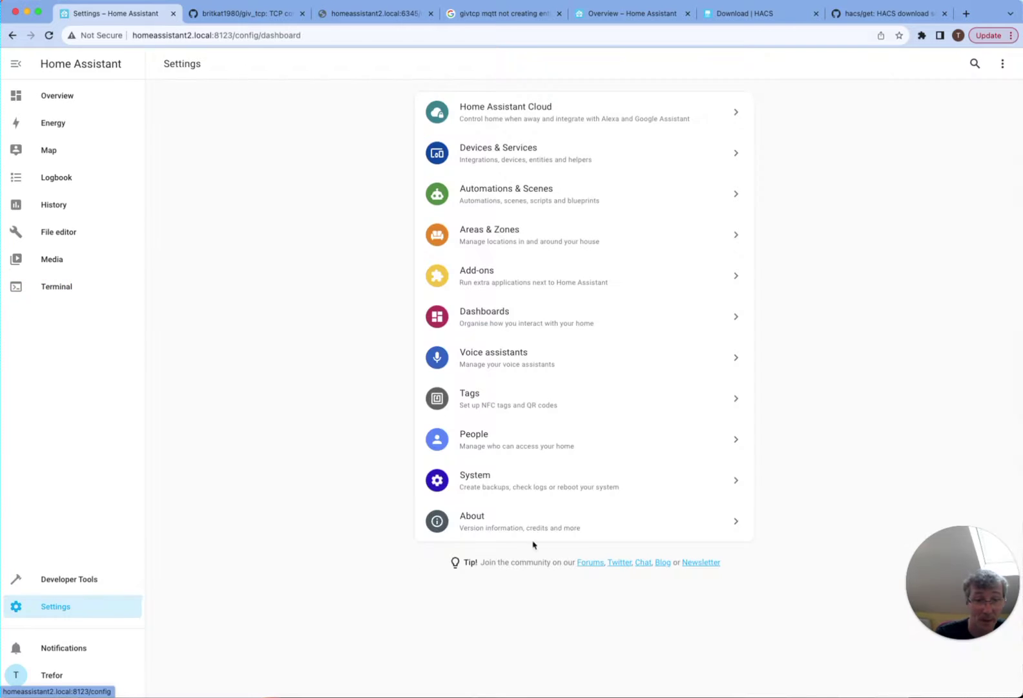
click(531, 484)
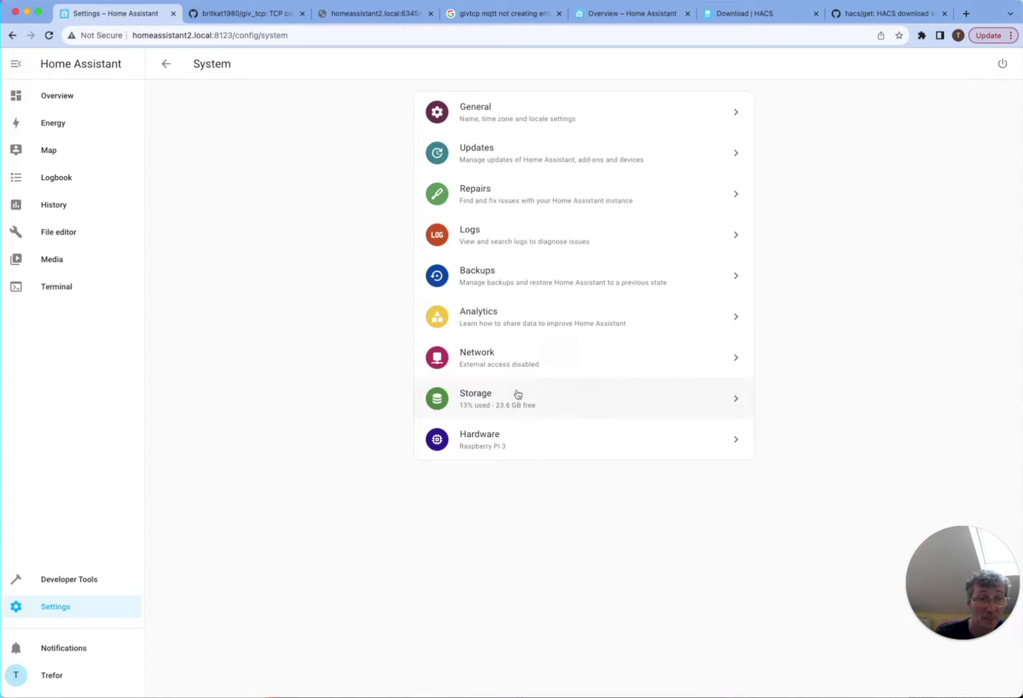
click(1002, 64)
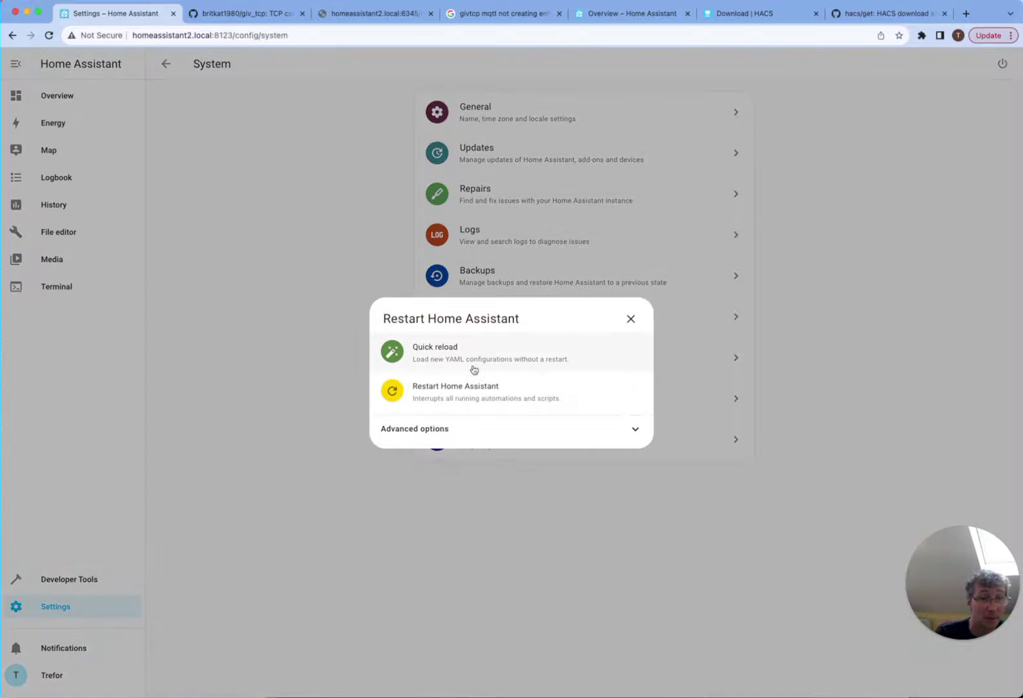
click(469, 391)
click(578, 409)
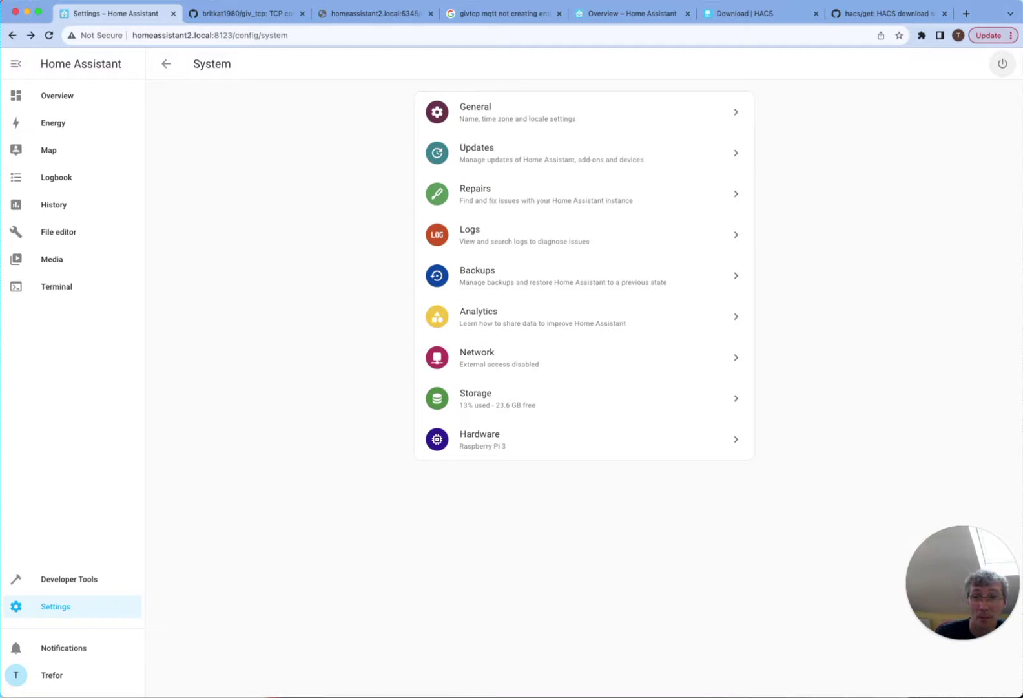
click(56, 95)
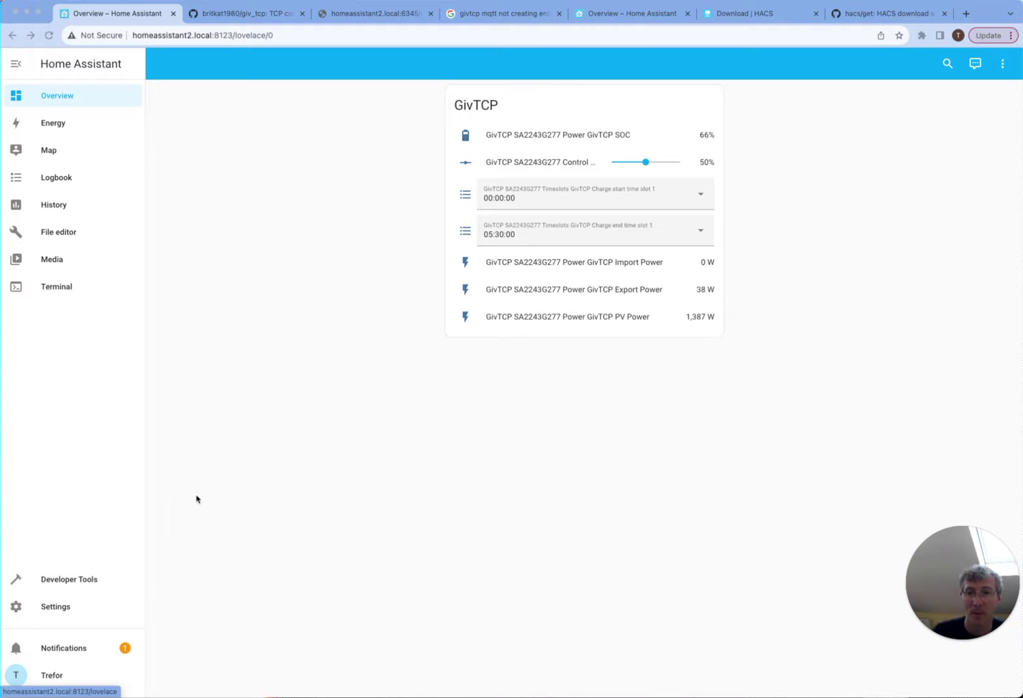
click(59, 607)
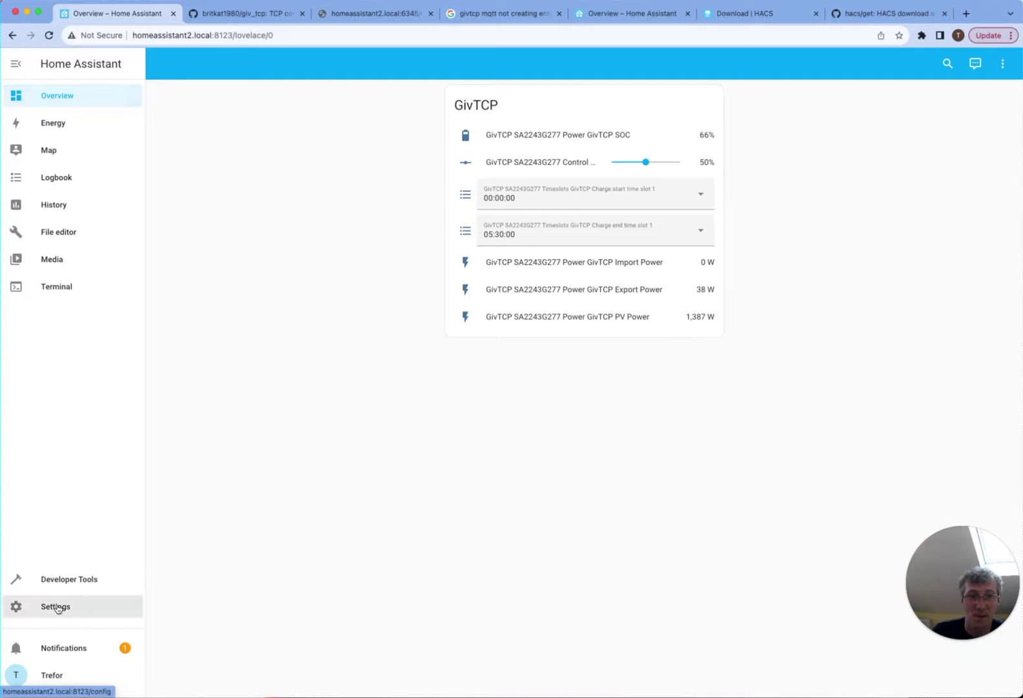
- Search Add Integration for 'hacs' on Devices & Services, then return to Settings
click(559, 149)
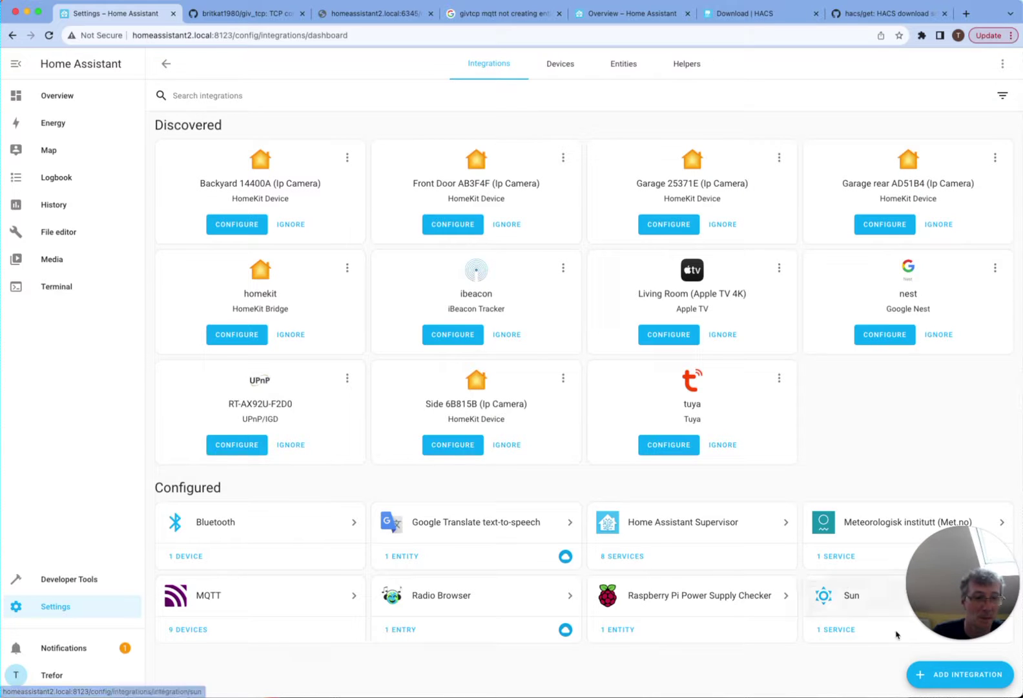
click(960, 674)
text(hacs)
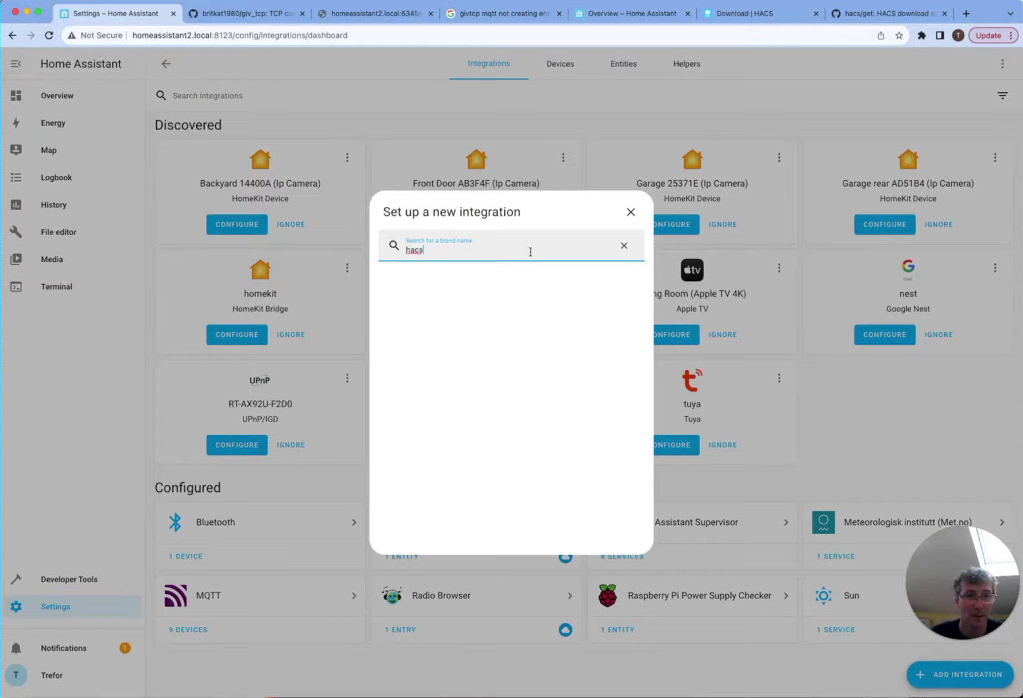
click(631, 212)
click(166, 63)
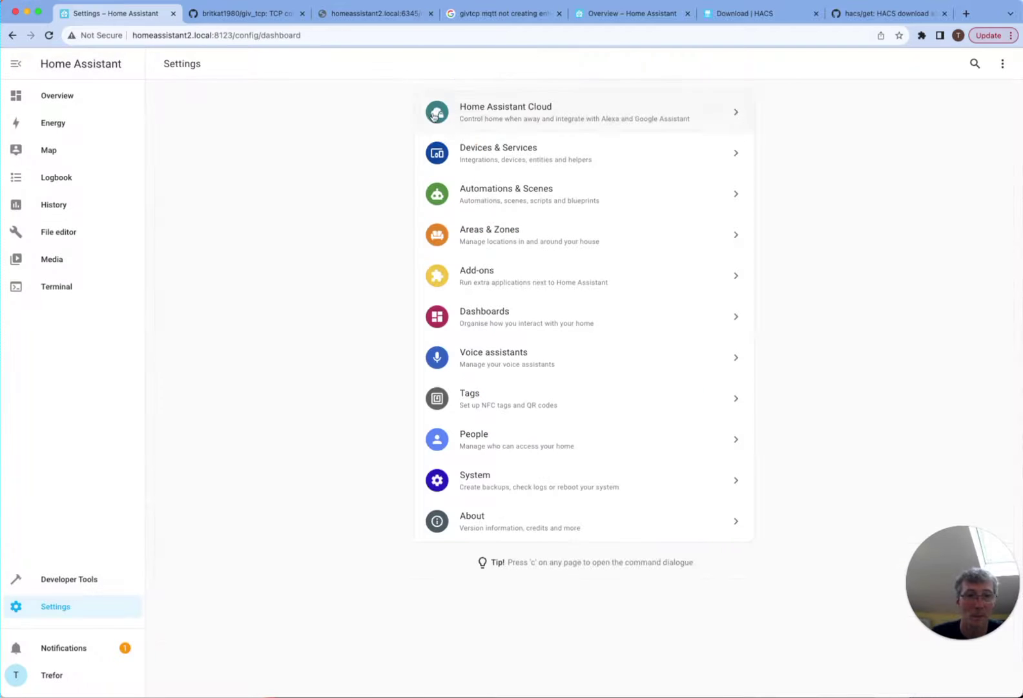
click(507, 155)
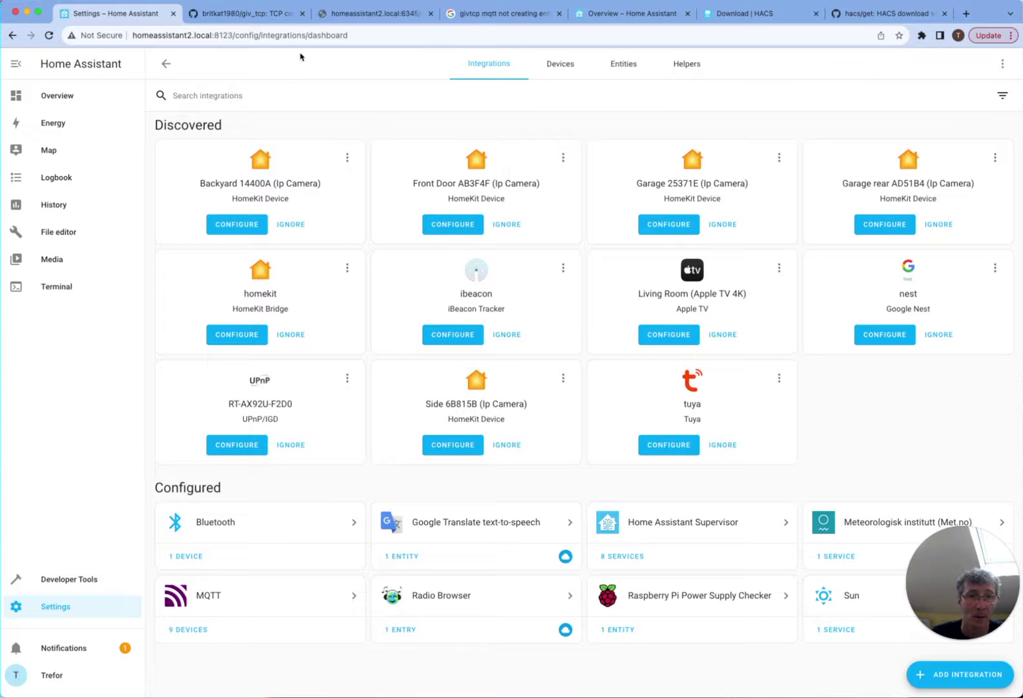
click(167, 65)
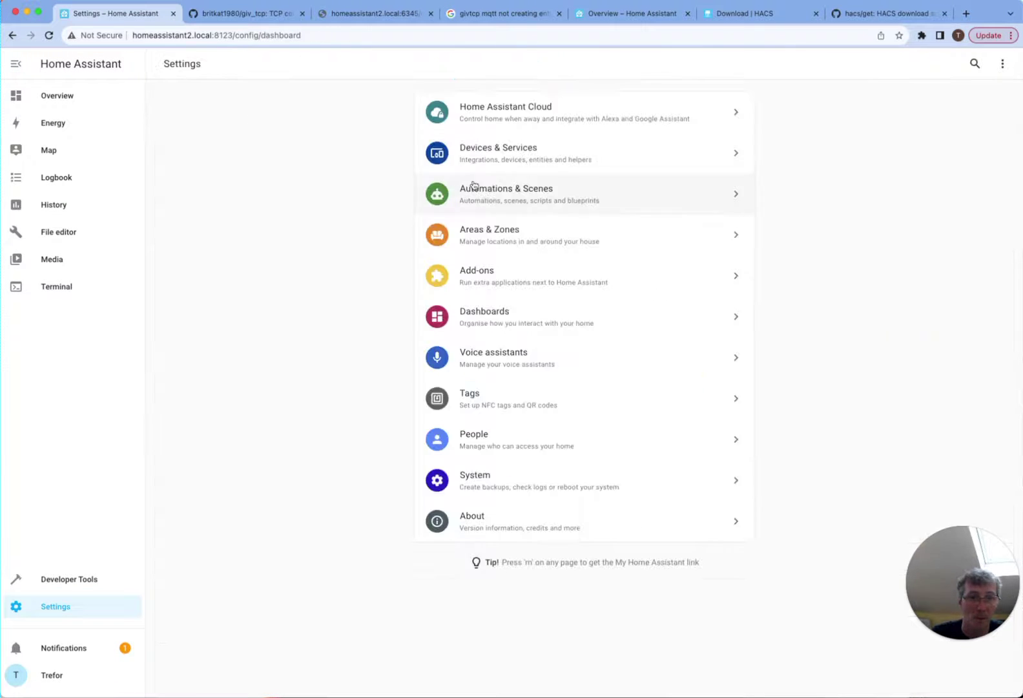
- Search the Add-on Store for 'hac', then start a new integration from Devices & Services
click(494, 275)
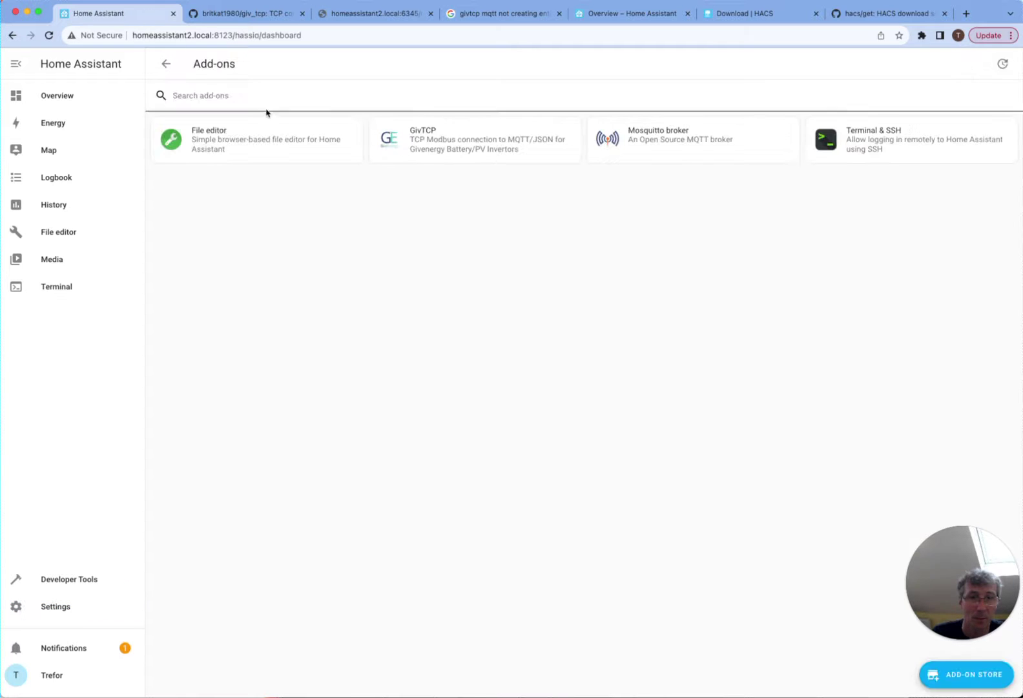
click(995, 687)
click(365, 94)
text(hac)
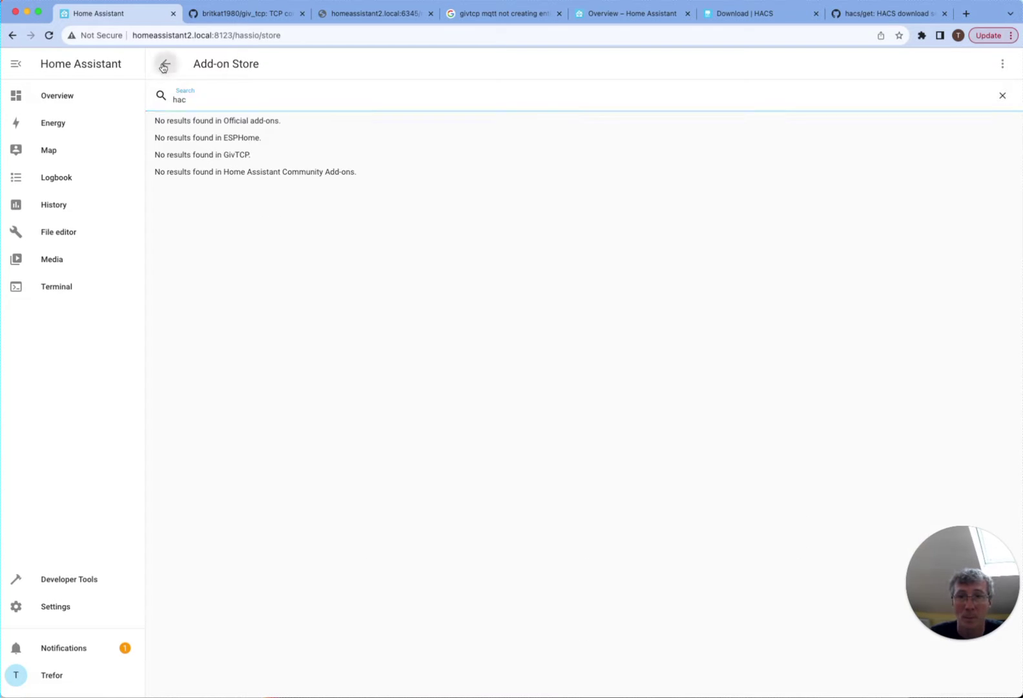
click(166, 64)
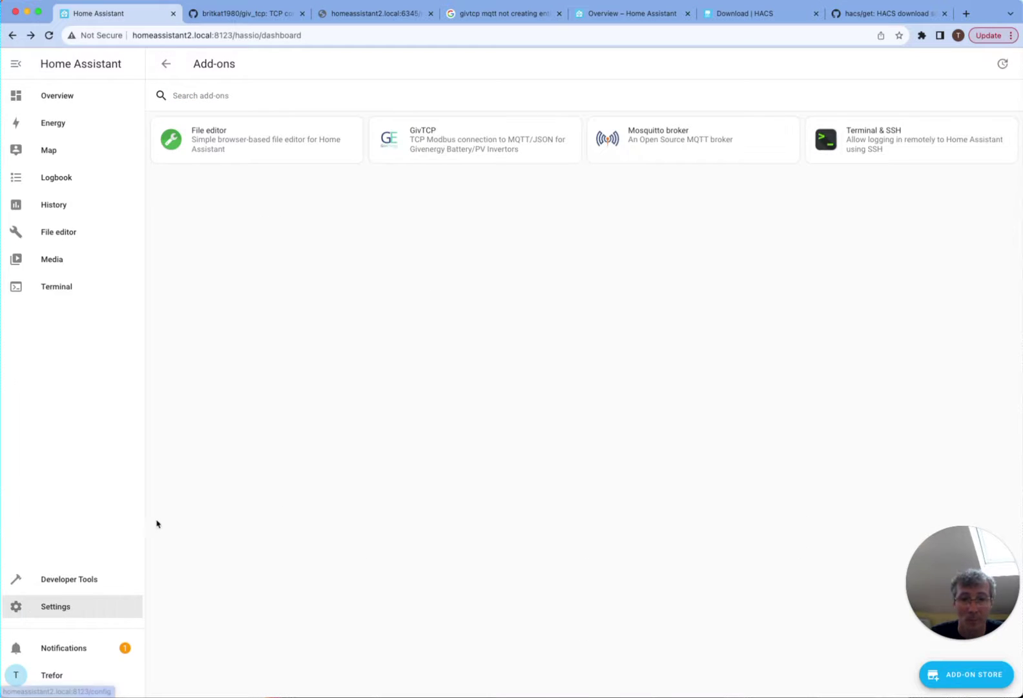
click(81, 607)
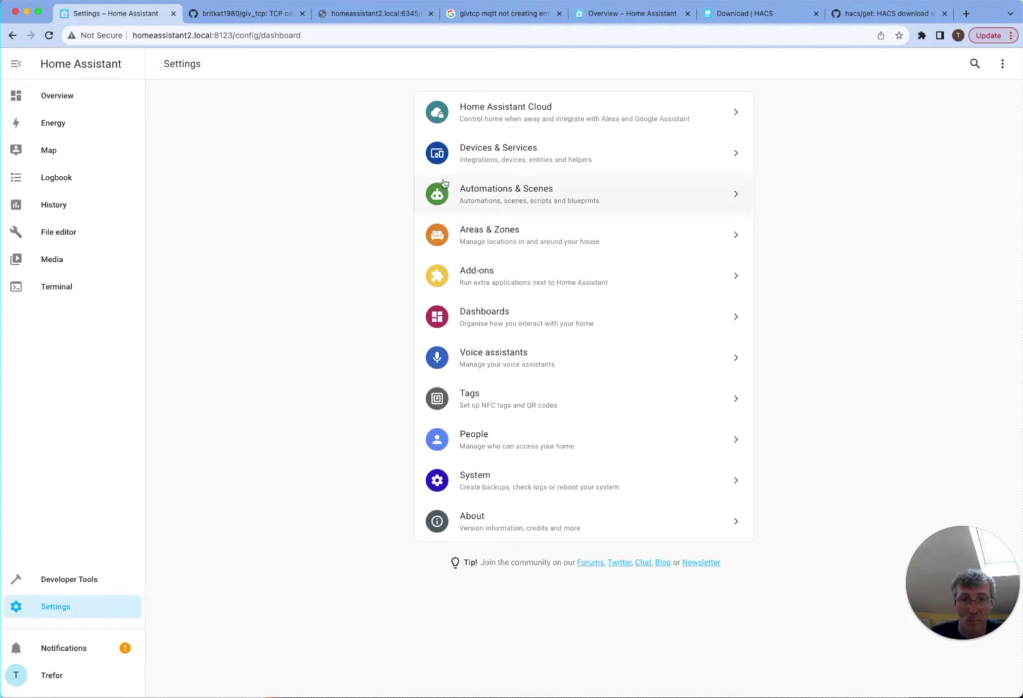
click(489, 155)
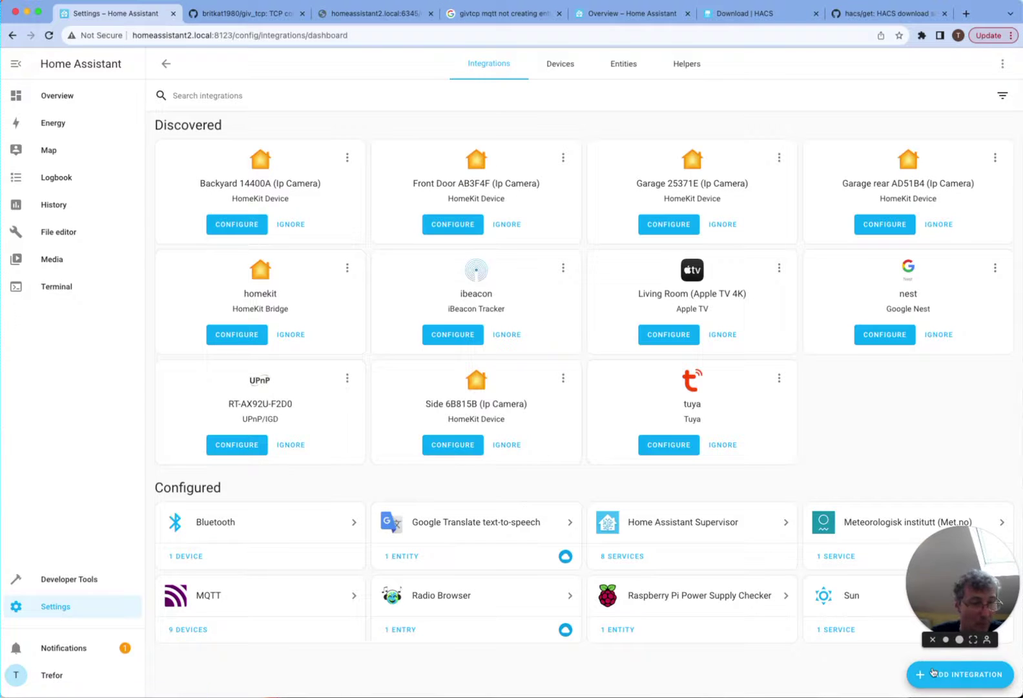
click(960, 674)
- Select the HACS integration for 'hacs' and submit all four acknowledgements
text(hacs)
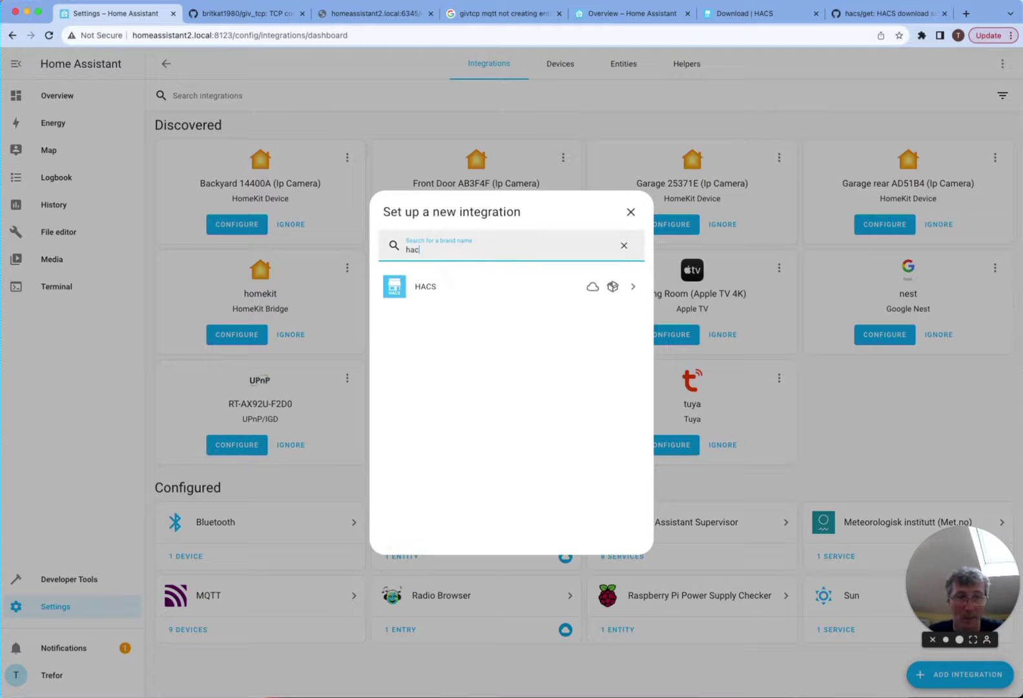
click(514, 289)
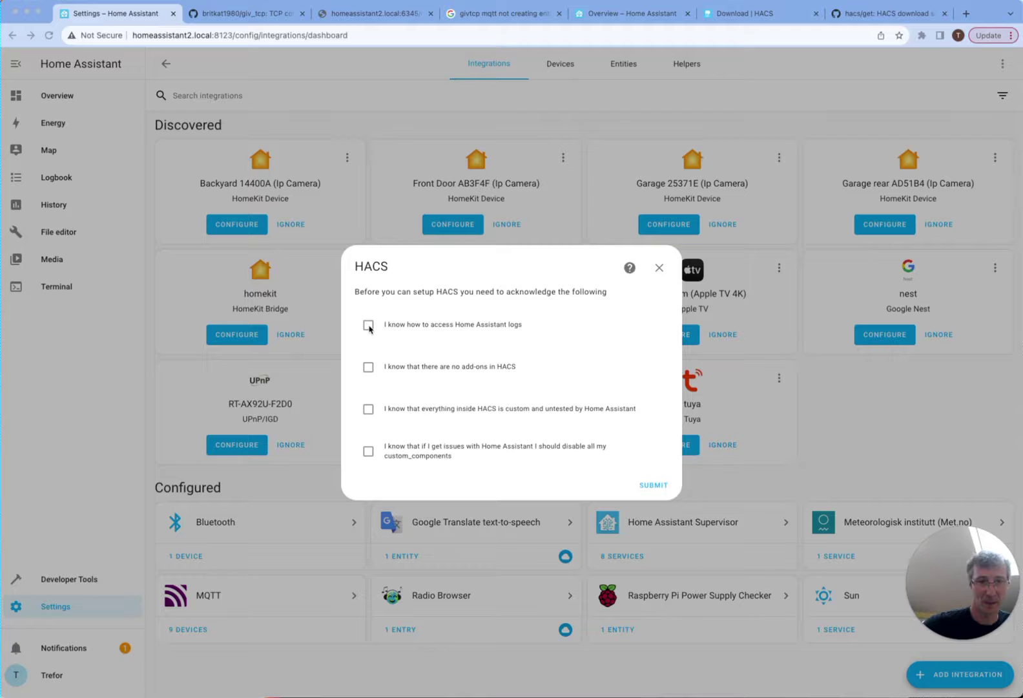
click(368, 367)
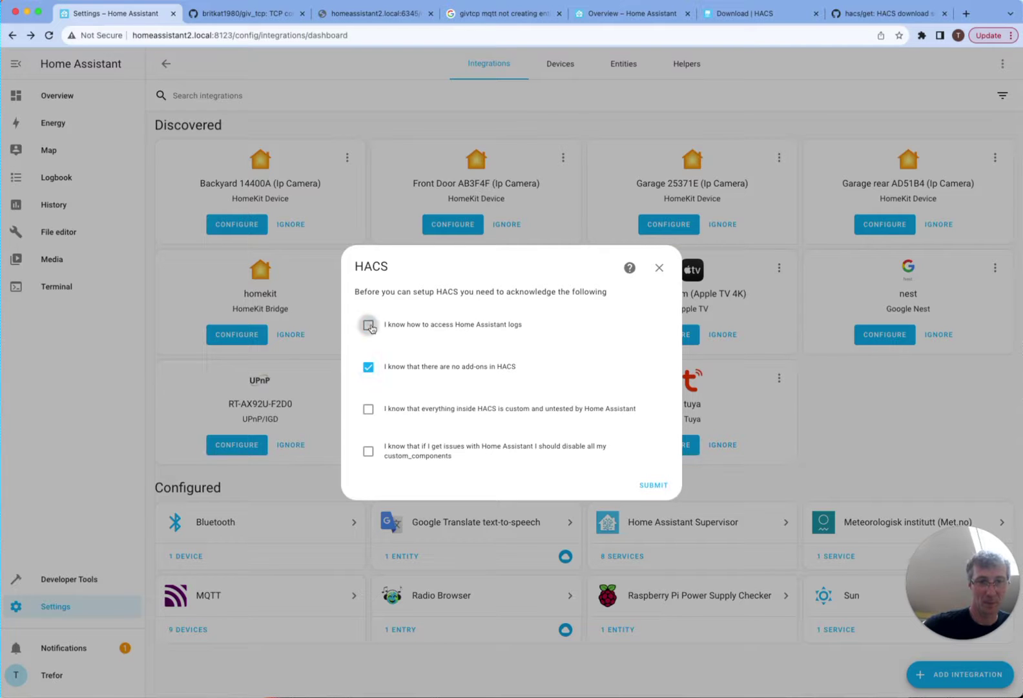
click(369, 326)
click(368, 409)
click(369, 451)
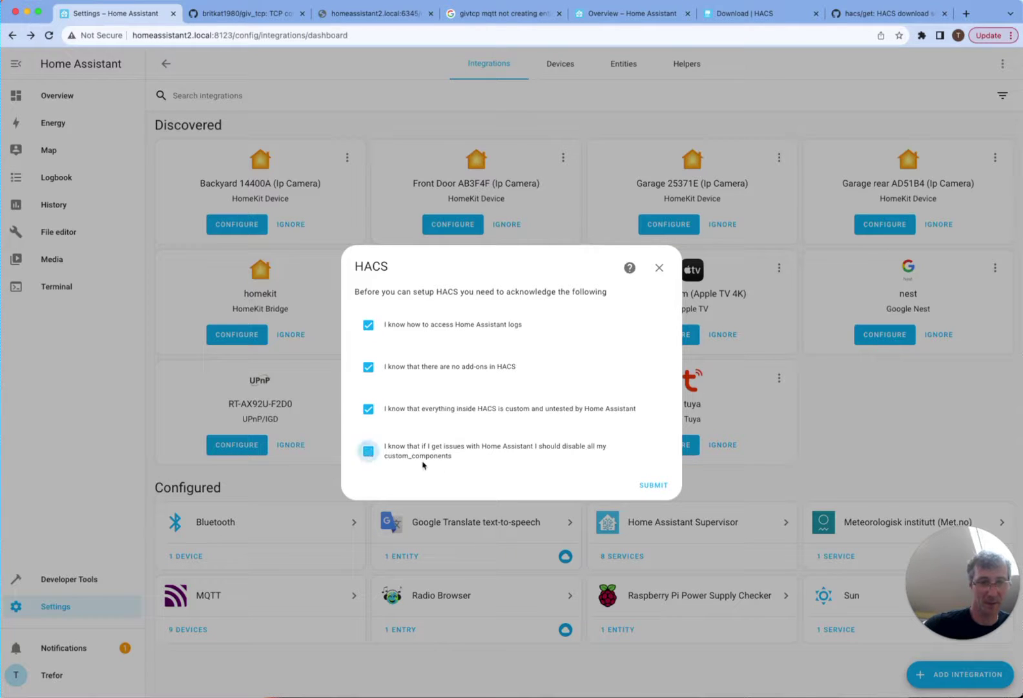
click(651, 485)
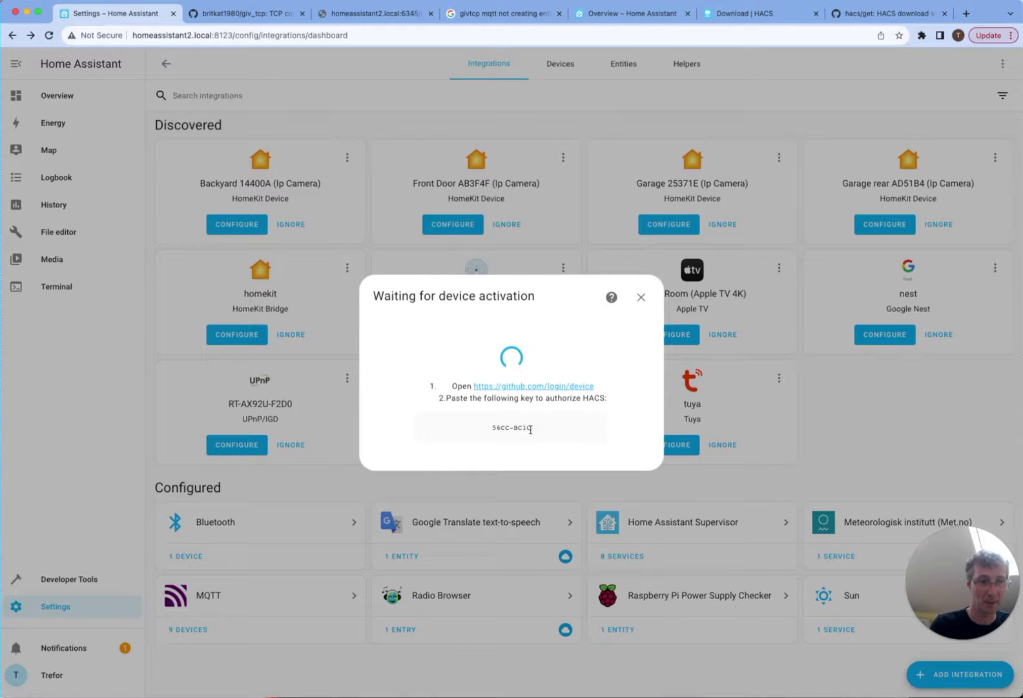
- Enter the device key at github.com/login/device and authorize HACS on GitHub
drag(530, 429, 492, 427)
key(super+c)
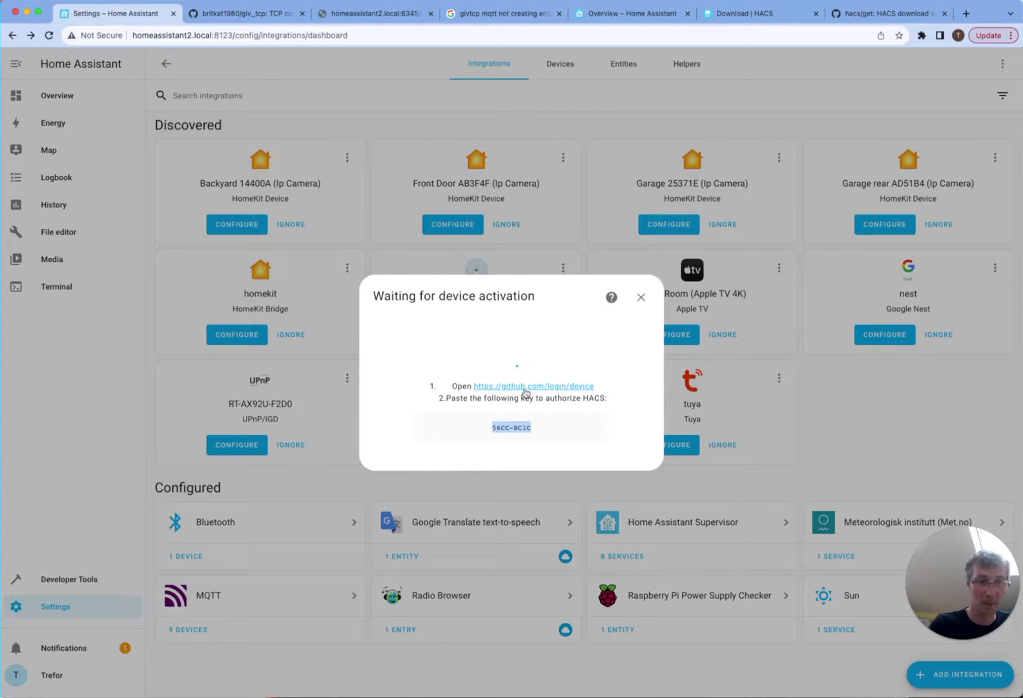
click(525, 388)
key(super+v)
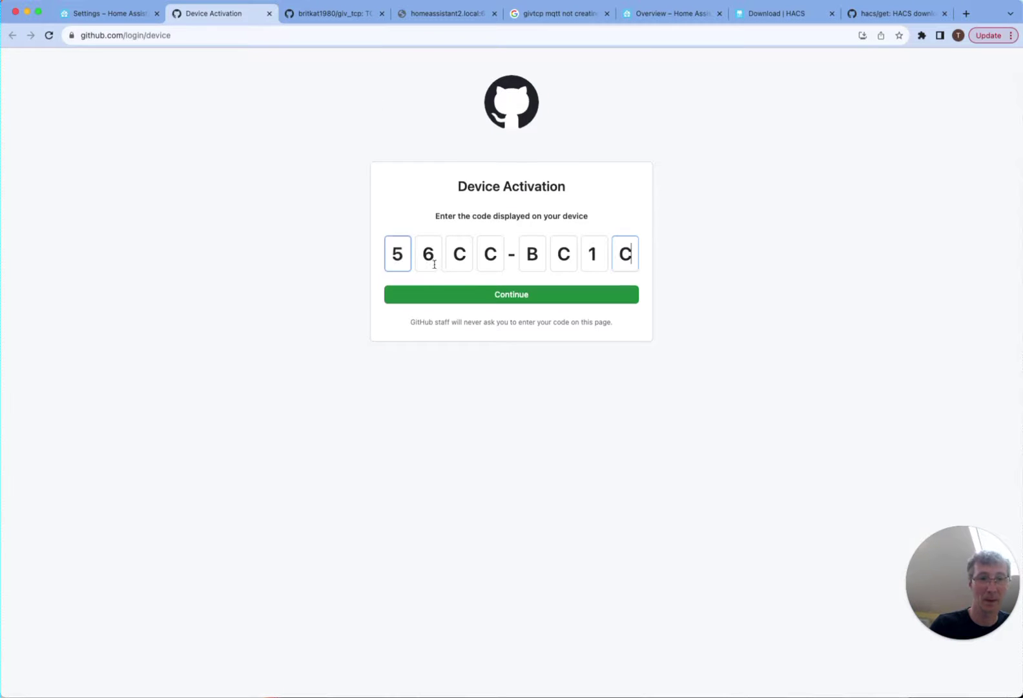
click(482, 294)
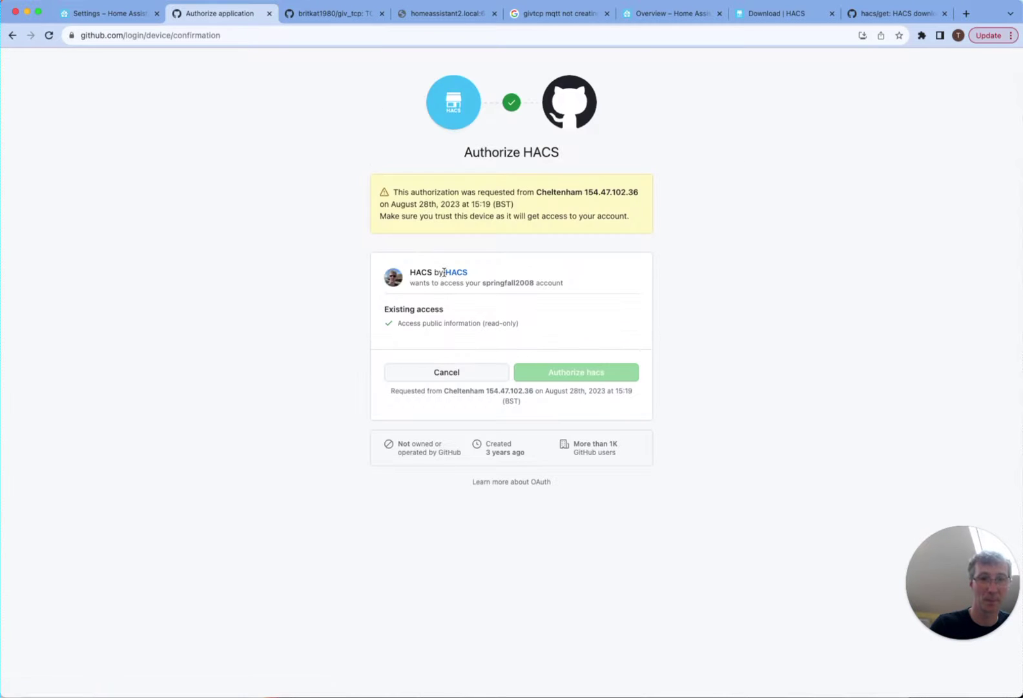
click(560, 364)
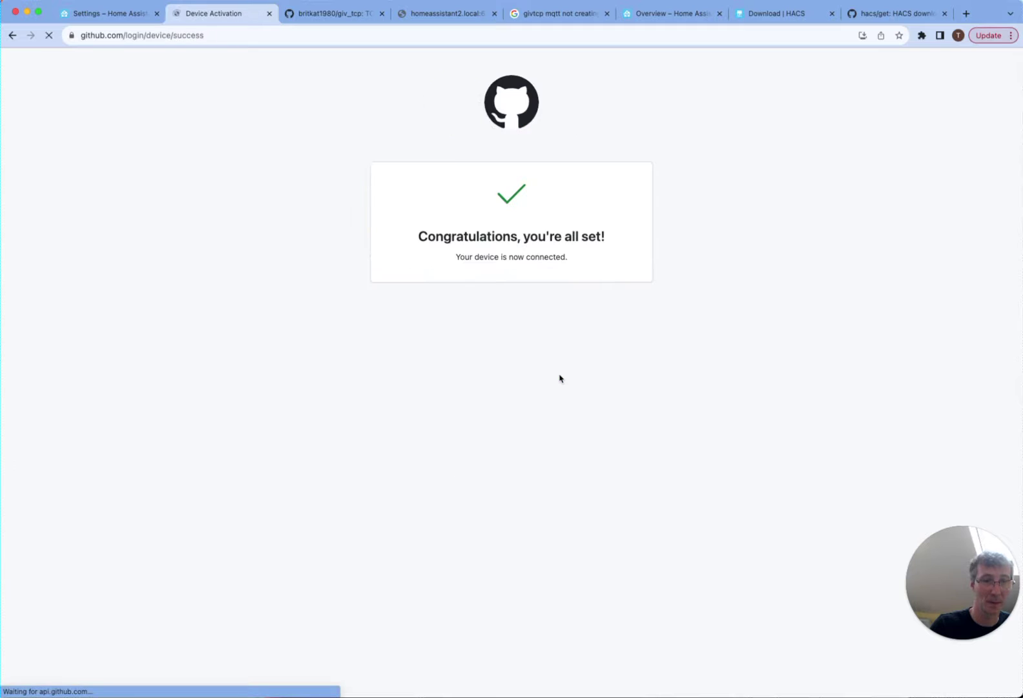
click(86, 20)
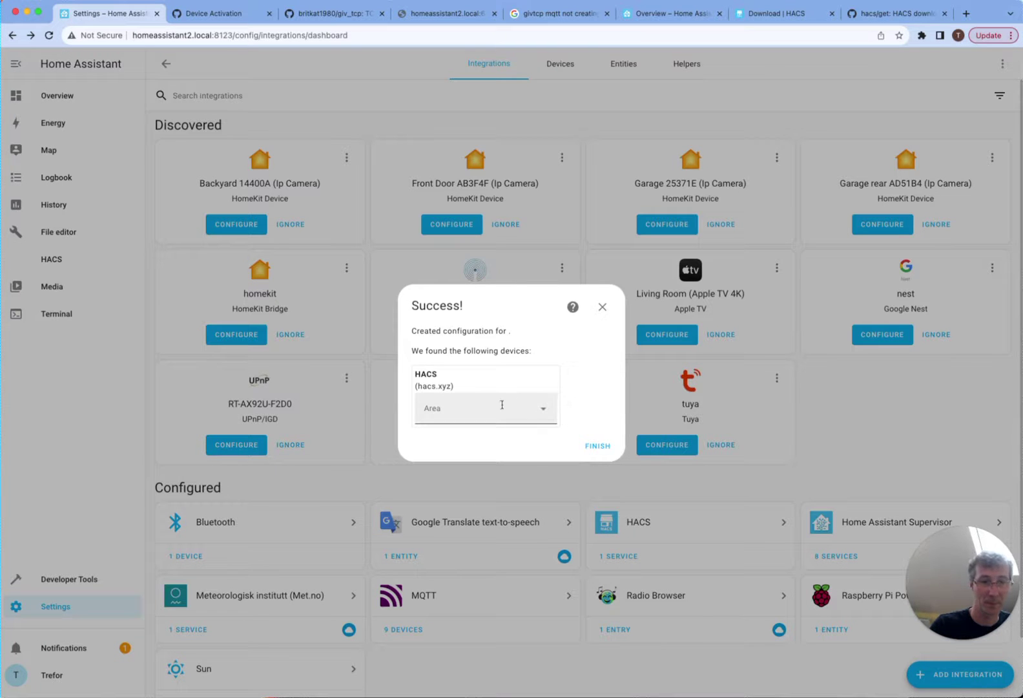
- Finish the HACS Success dialog, leaving HACS configured with 1 service
click(592, 447)
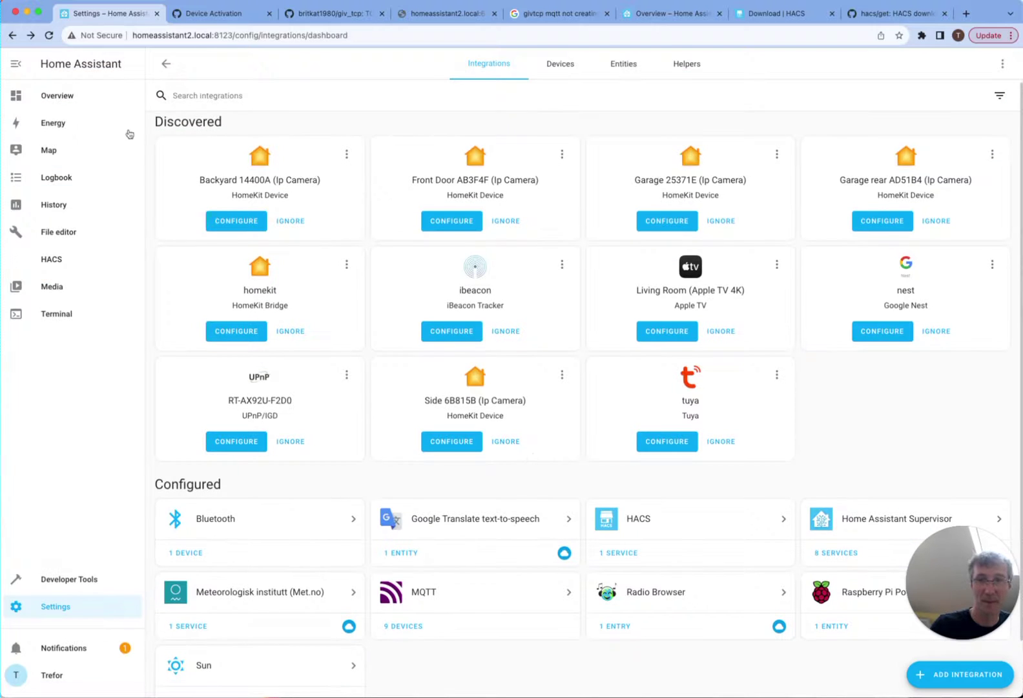
key(super+Tab)
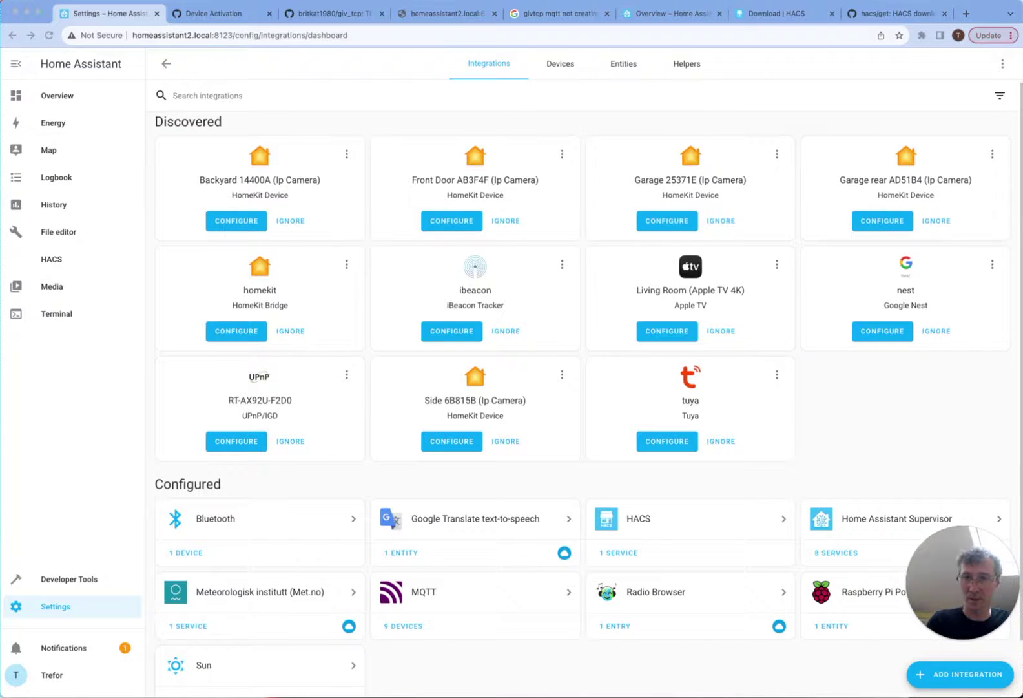